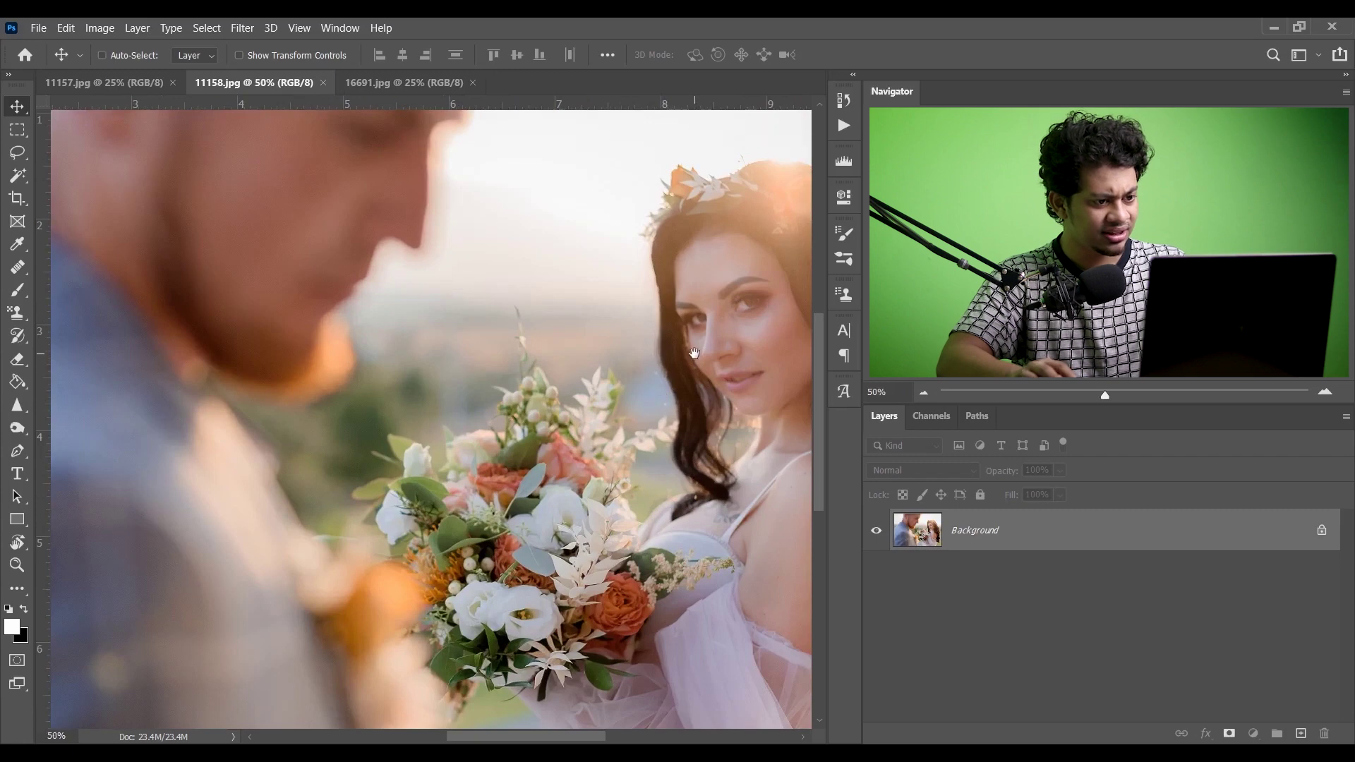
# Step: Run the Dodge & Burn (Curves) action on the 11158.jpg wedding photo
pyautogui.click(844, 126)
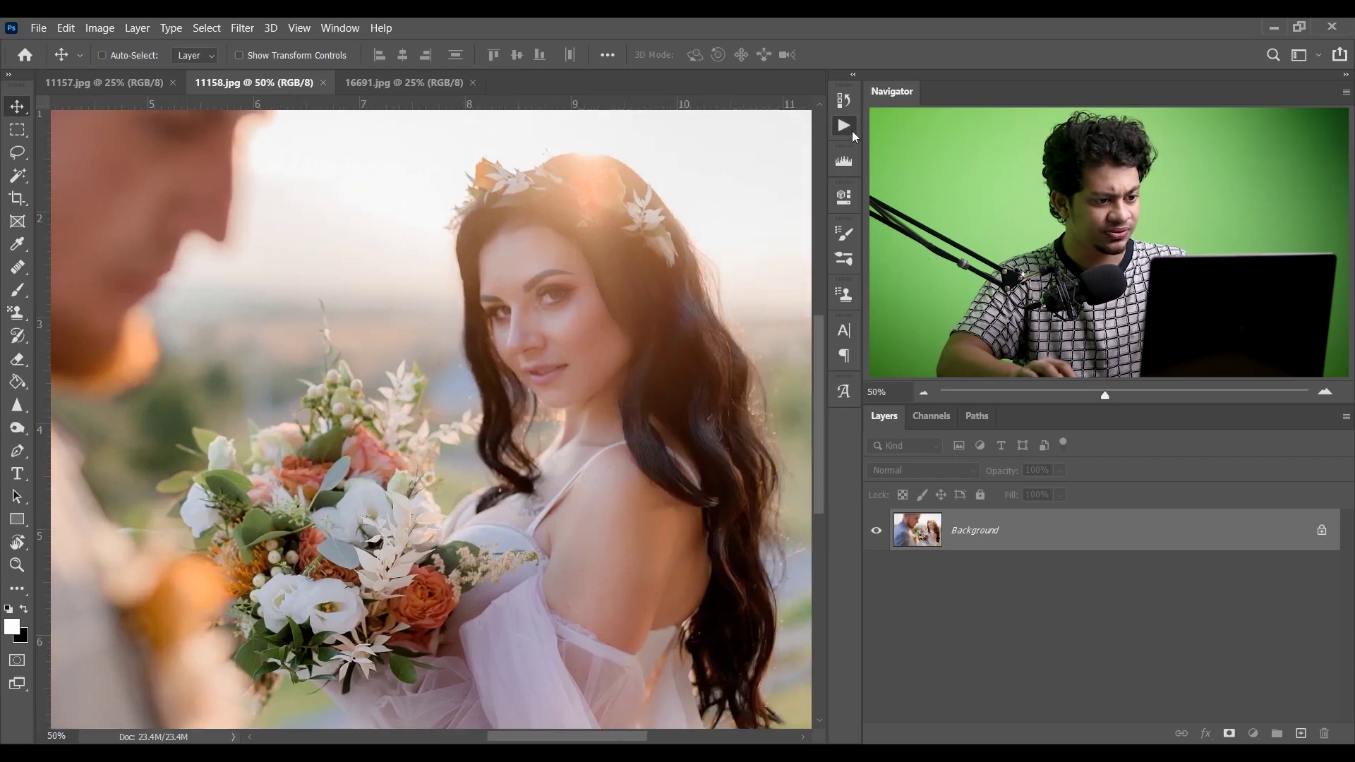
pyautogui.click(746, 295)
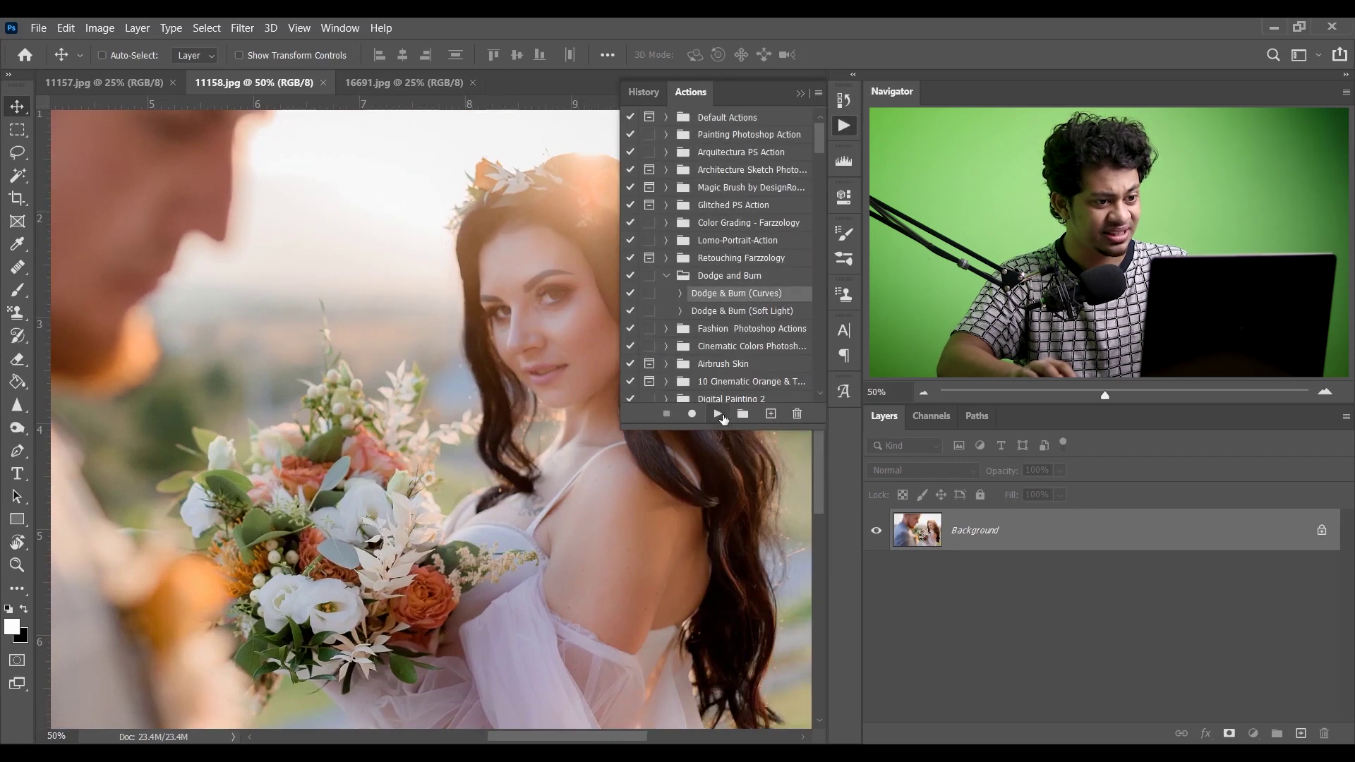
pyautogui.click(718, 414)
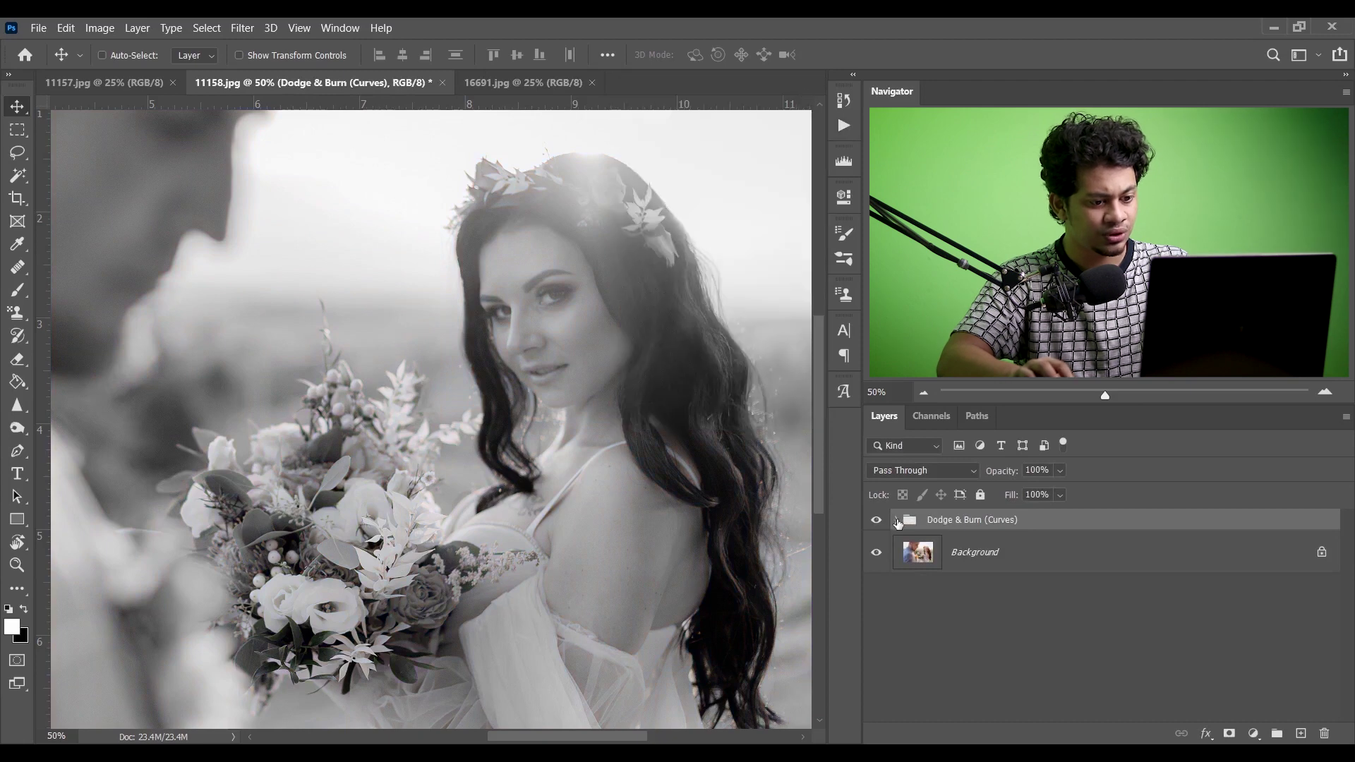
# Step: Expand the Dodge & Burn (Curves) group and inspect the curves of the Burn (Darken) and Dodge (Lighten) layers
pyautogui.click(897, 520)
pyautogui.doubleClick(943, 598)
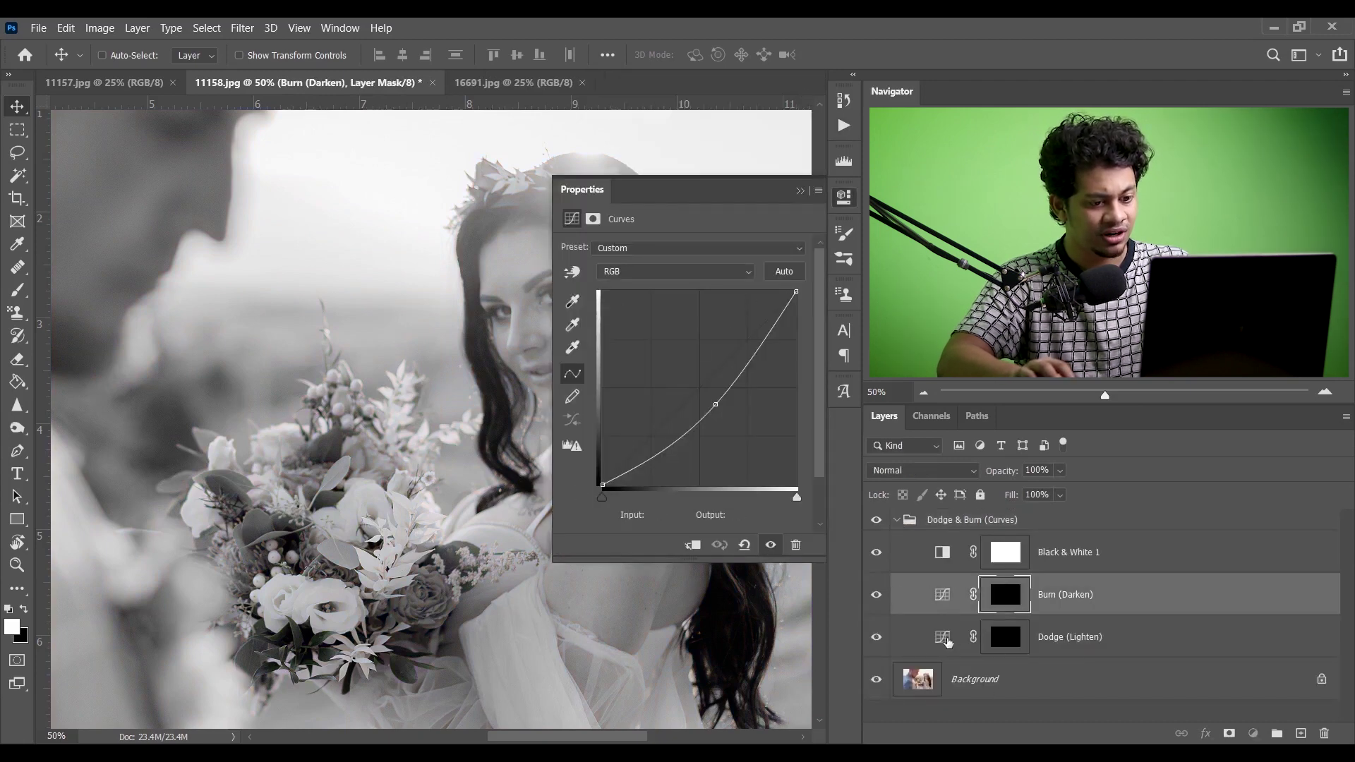
pyautogui.click(947, 638)
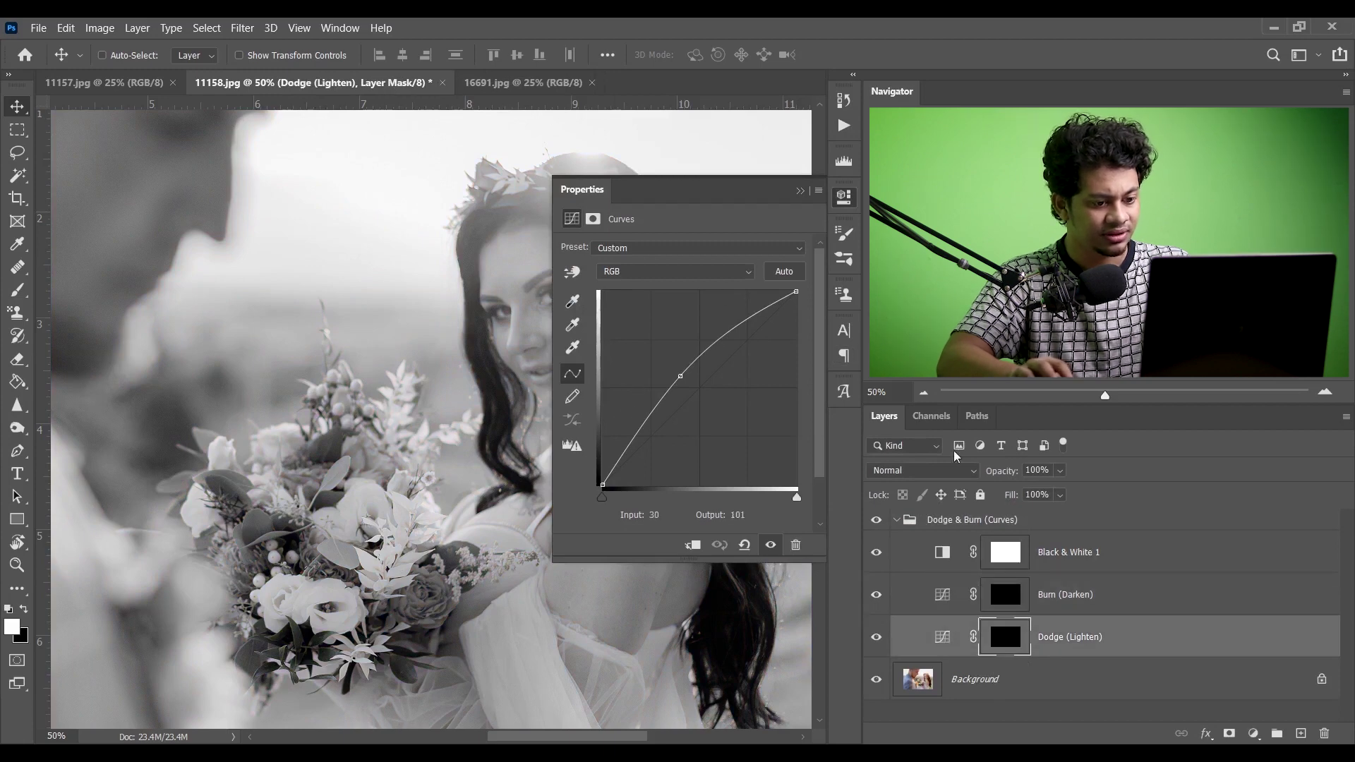
pyautogui.click(801, 192)
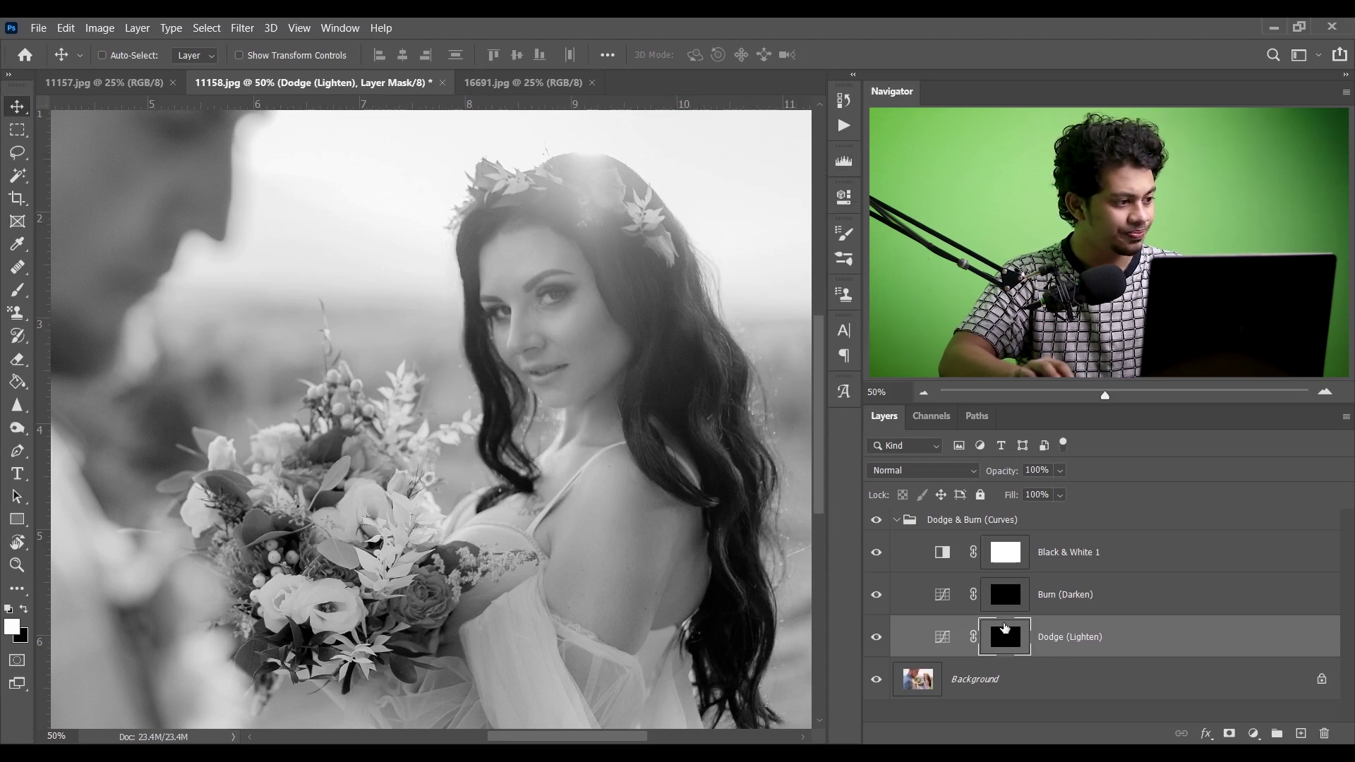
# Step: Set up the Brush tool with a soft round 28 px tip for retouching the bride's face
pyautogui.click(17, 289)
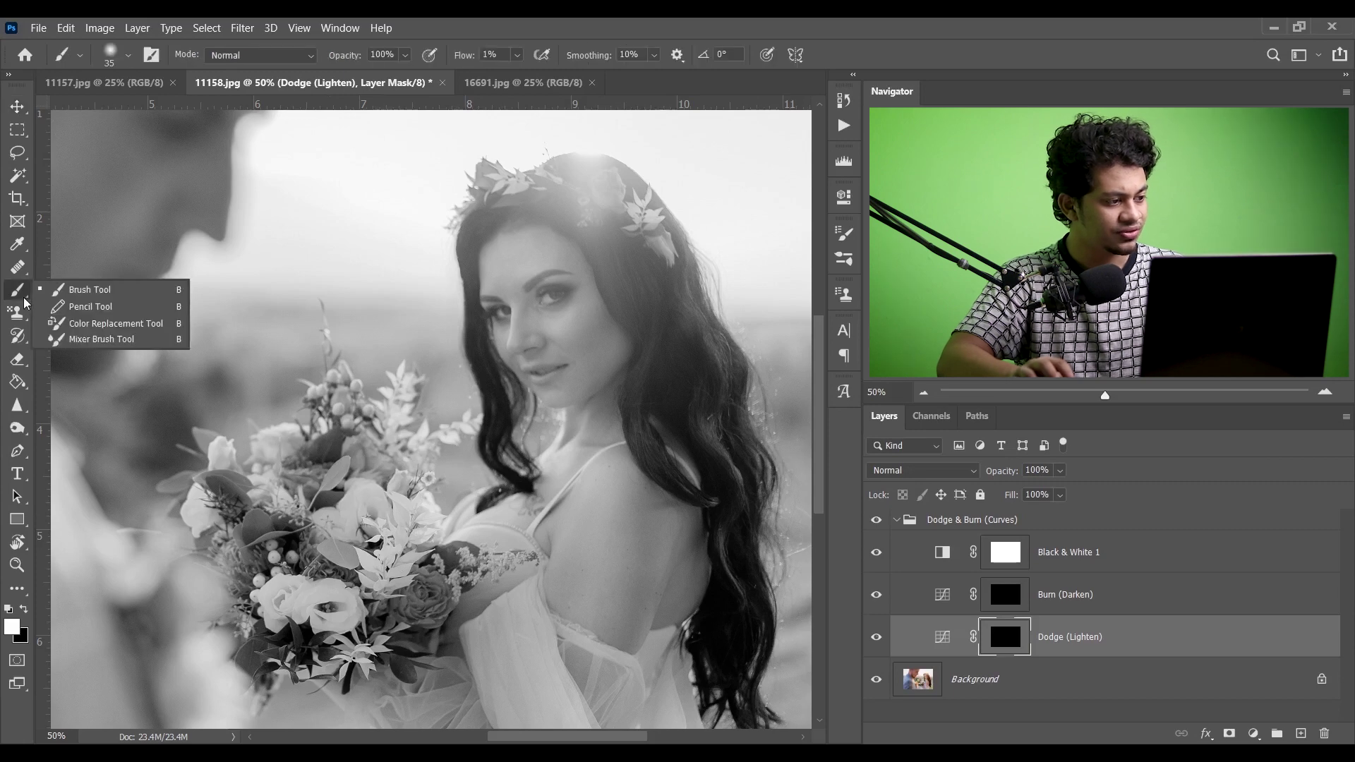
pyautogui.click(71, 290)
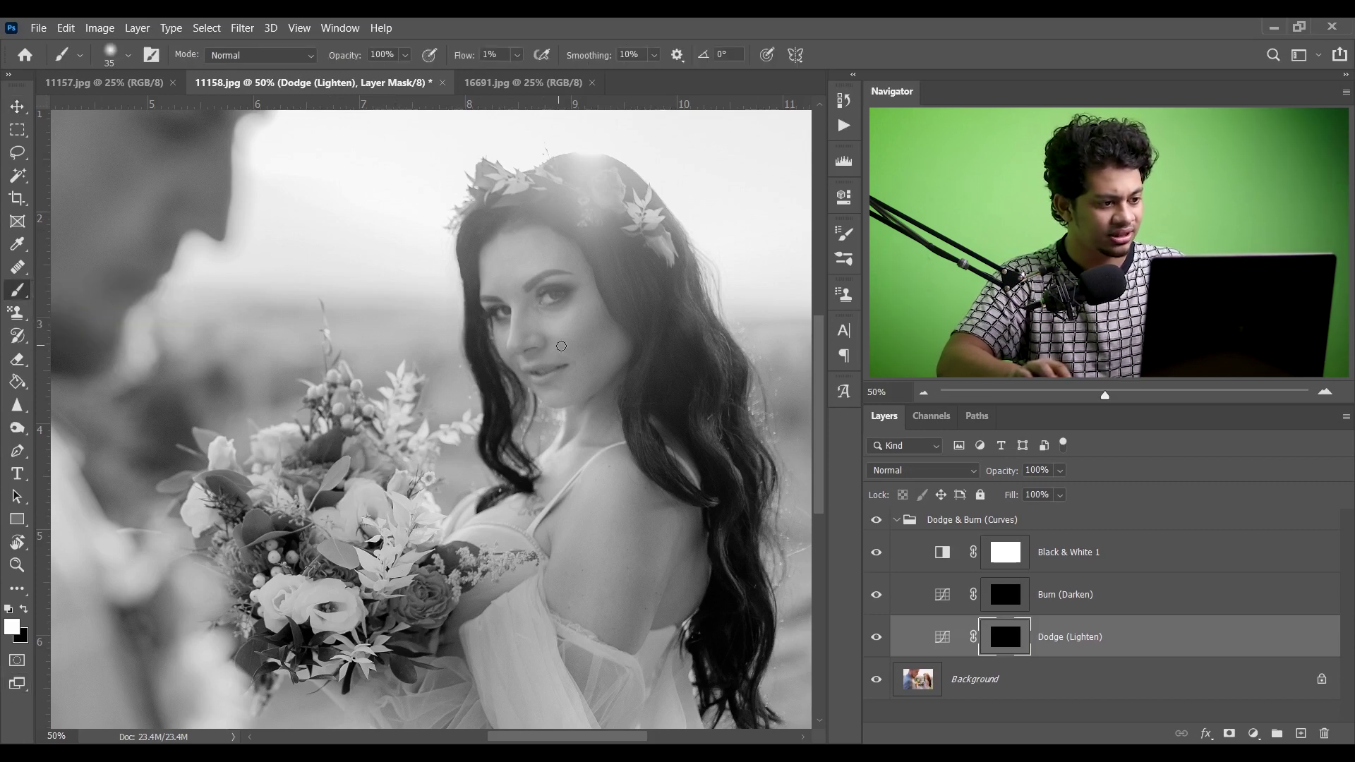
pyautogui.press('z')
pyautogui.moveTo(526, 319); pyautogui.dragTo(603, 374)
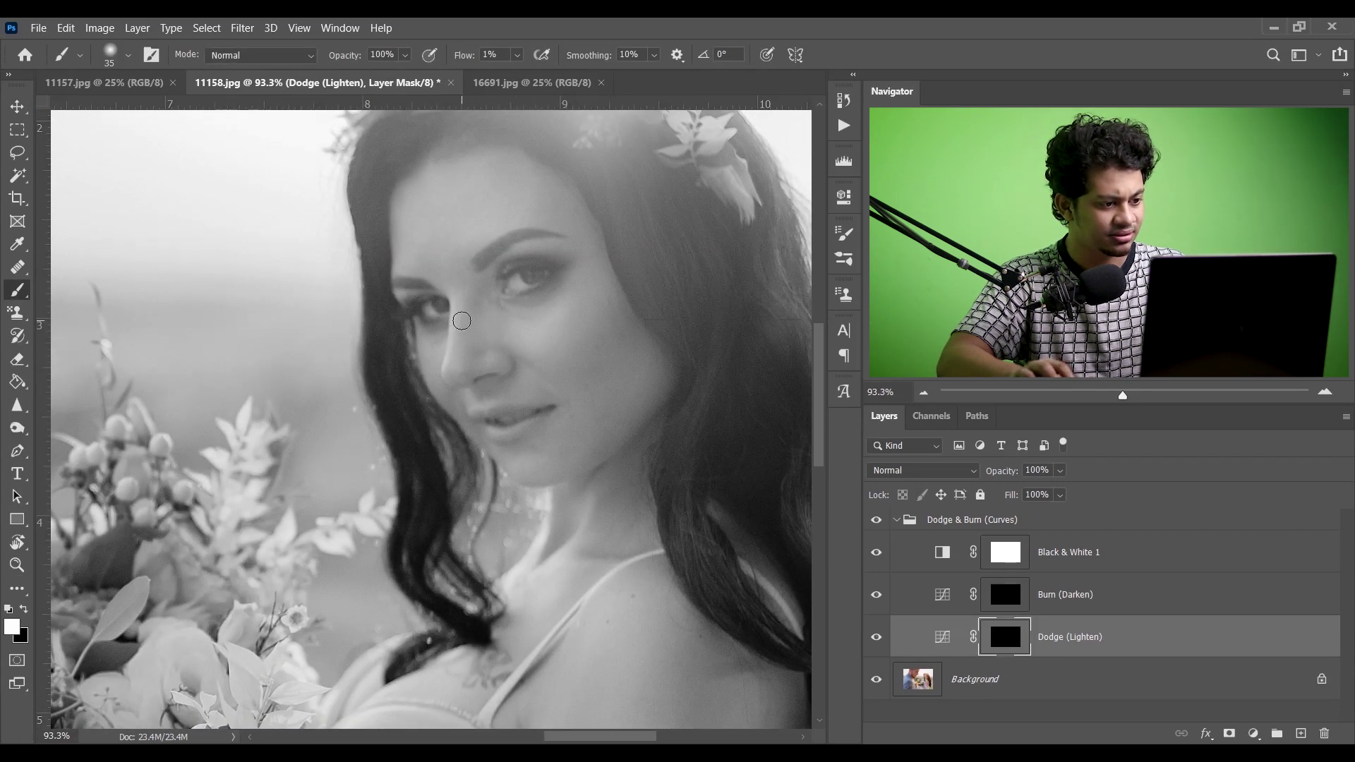
pyautogui.rightClick(471, 324)
pyautogui.click(570, 367)
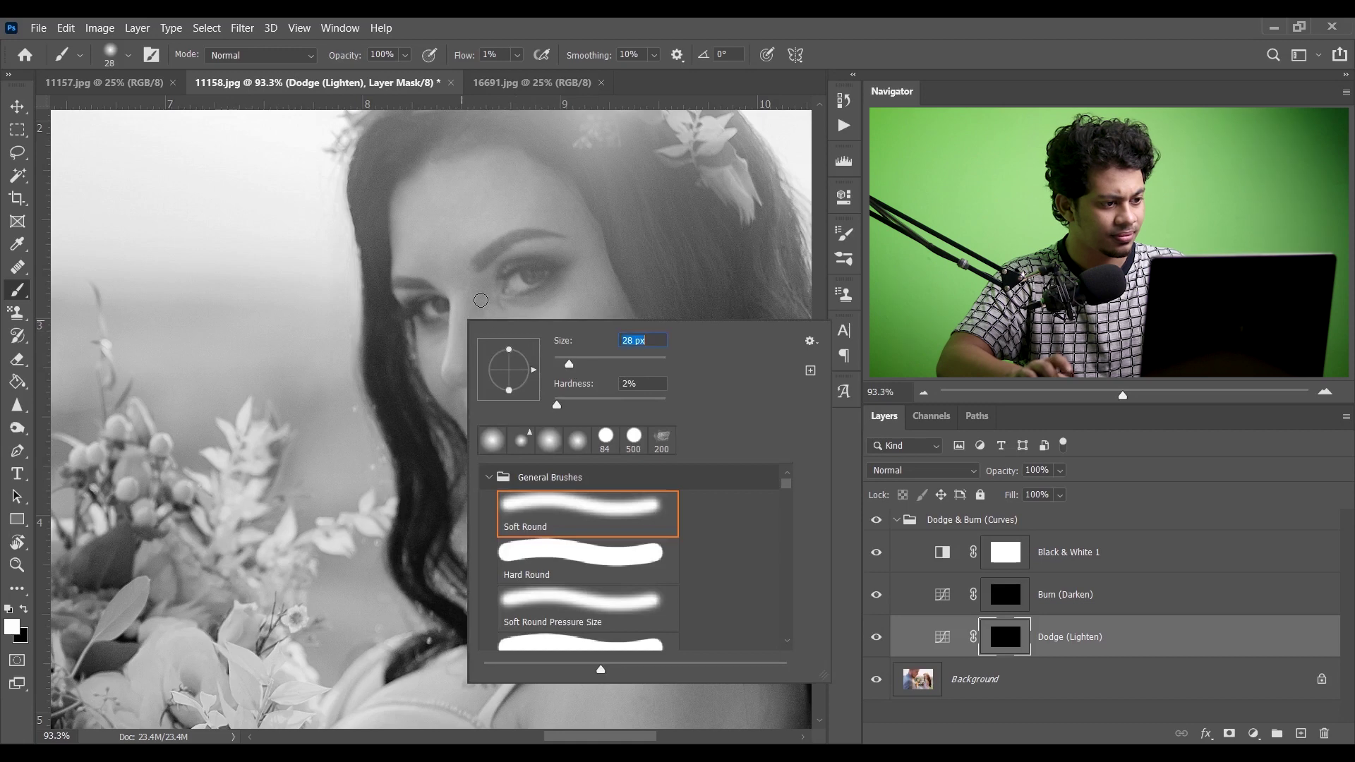
# Step: Paint the nose bridge white on the Dodge (Lighten) mask, enlarging the brush to 40 px, and compare with the layer hidden
pyautogui.click(467, 296)
pyautogui.keyDown('alt'); pyautogui.rightClick(490, 293); pyautogui.keyUp('alt')
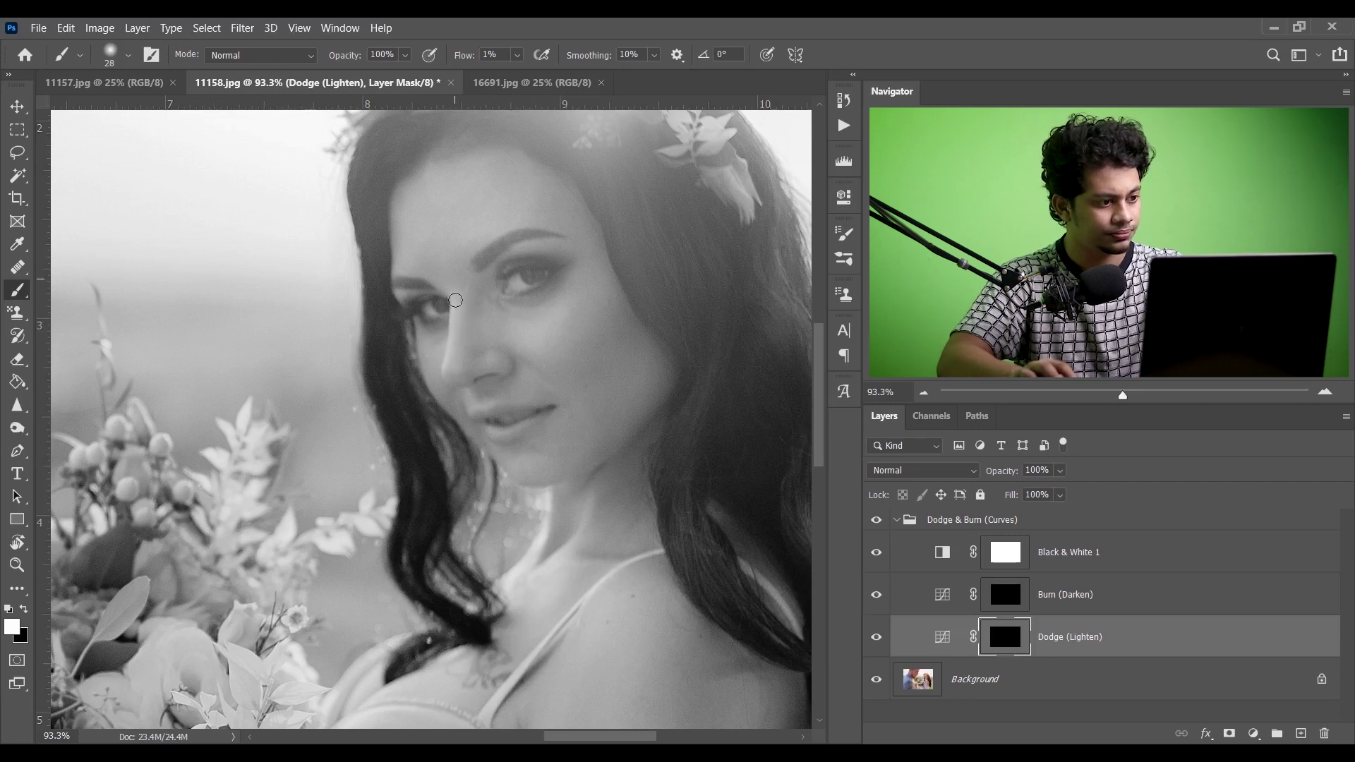
pyautogui.press(']')
pyautogui.press(']')
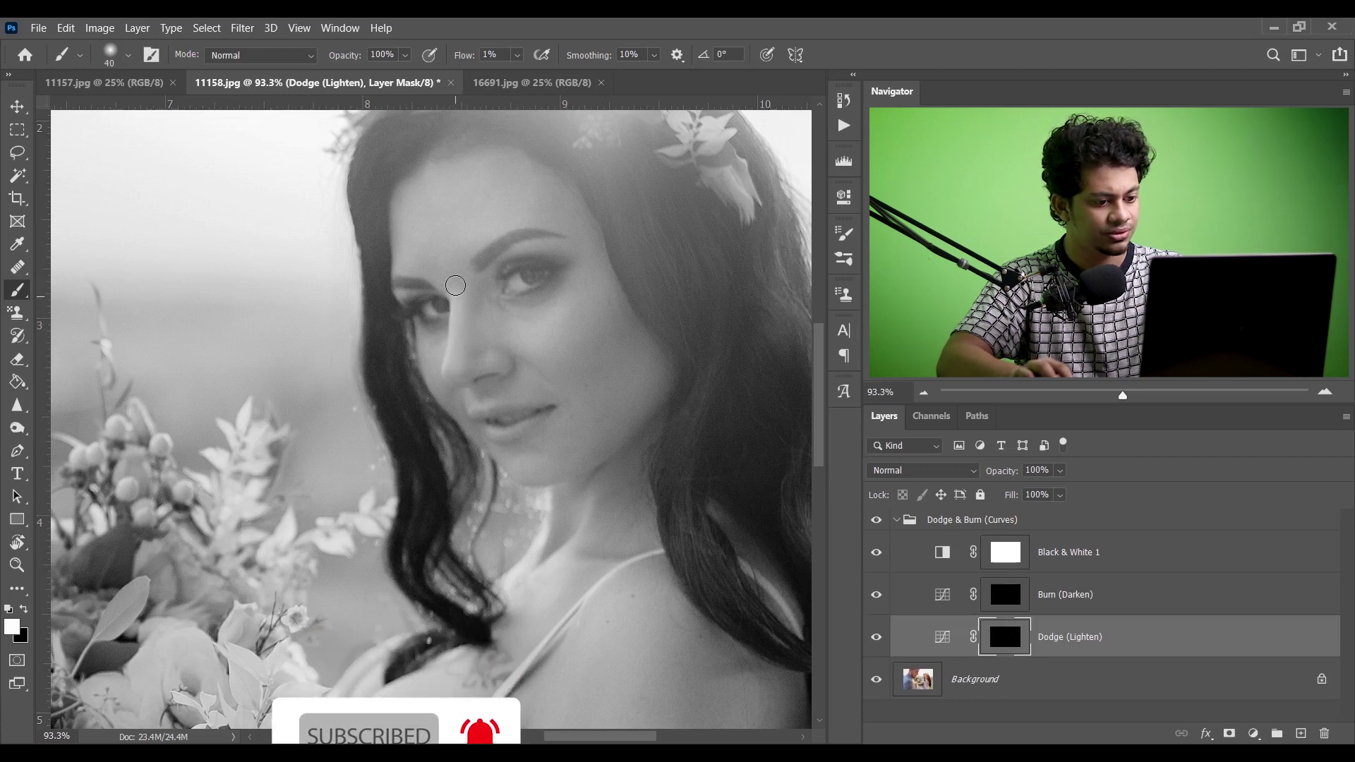
pyautogui.click(876, 638)
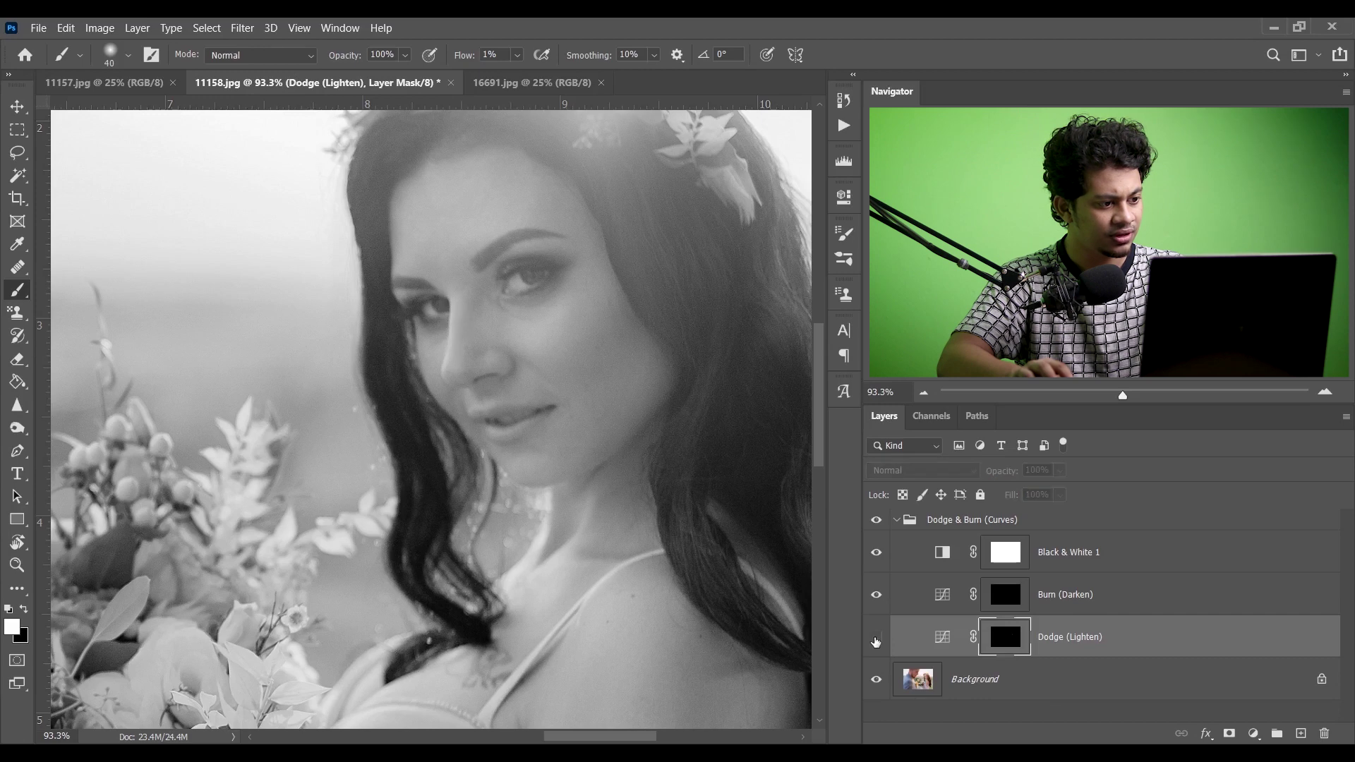
pyautogui.click(875, 638)
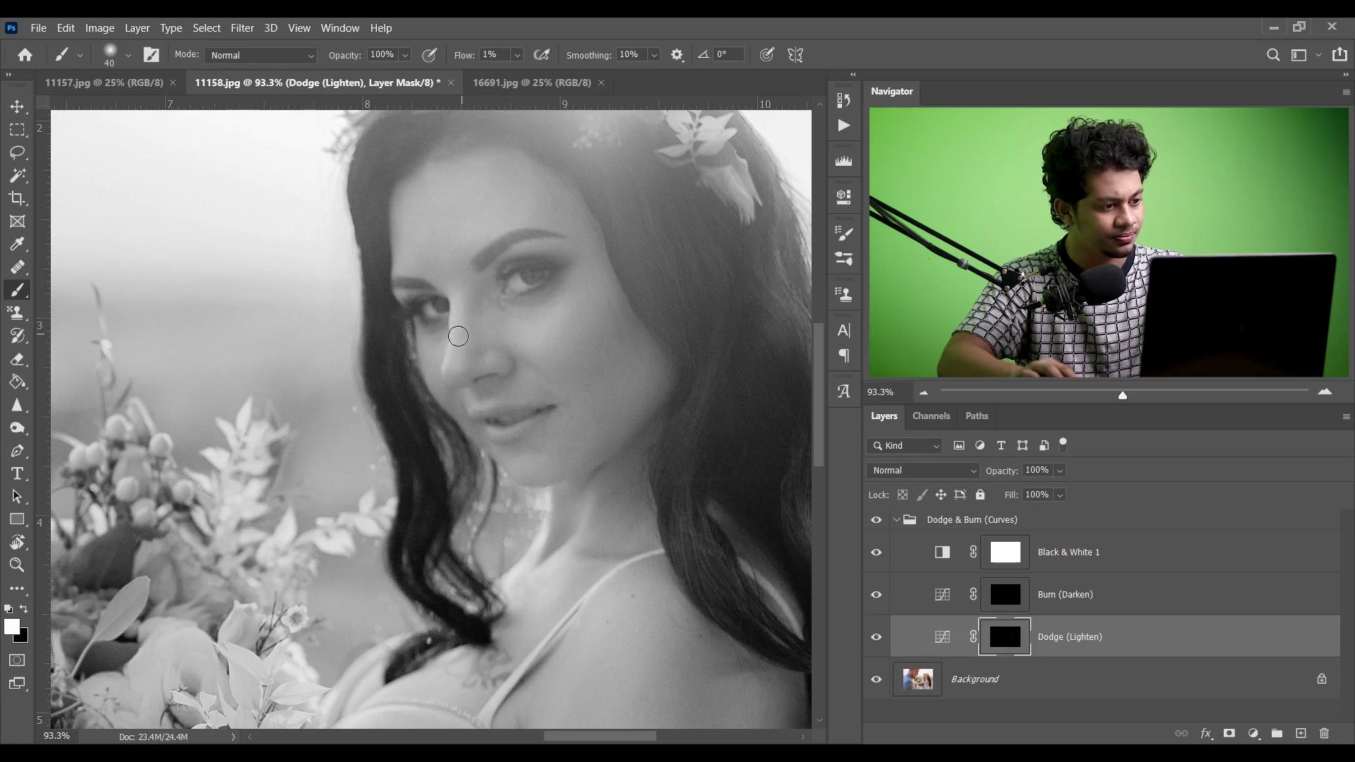
# Step: Lighten the bride's forehead, cheek and chin on the Dodge (Lighten) mask with a 70 px brush, checking the layer's effect
pyautogui.press(']')
pyautogui.press(']')
pyautogui.press(']')
pyautogui.moveTo(459, 221)
pyautogui.mouseDown()
pyautogui.moveTo(446, 189)
pyautogui.moveTo(492, 200)
pyautogui.moveTo(501, 176)
pyautogui.moveTo(455, 190)
pyautogui.moveTo(470, 201)
pyautogui.moveTo(453, 241)
pyautogui.moveTo(456, 205)
pyautogui.moveTo(453, 220)
pyautogui.moveTo(436, 200)
pyautogui.moveTo(476, 231)
pyautogui.moveTo(499, 190)
pyautogui.mouseUp()
pyautogui.click(876, 637)
pyautogui.click(876, 637)
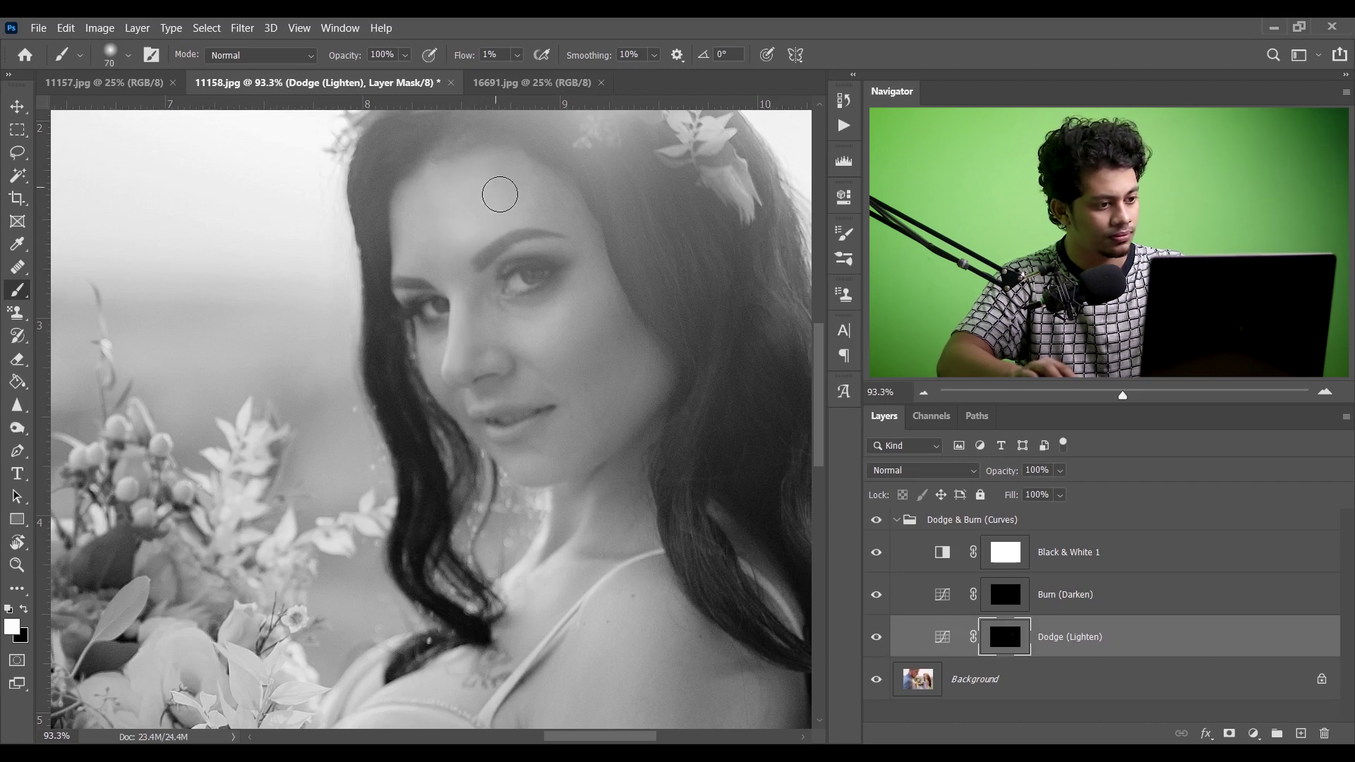
pyautogui.moveTo(532, 336)
pyautogui.mouseDown()
pyautogui.moveTo(553, 354)
pyautogui.moveTo(578, 320)
pyautogui.moveTo(469, 315)
pyautogui.moveTo(529, 320)
pyautogui.moveTo(557, 344)
pyautogui.mouseUp()
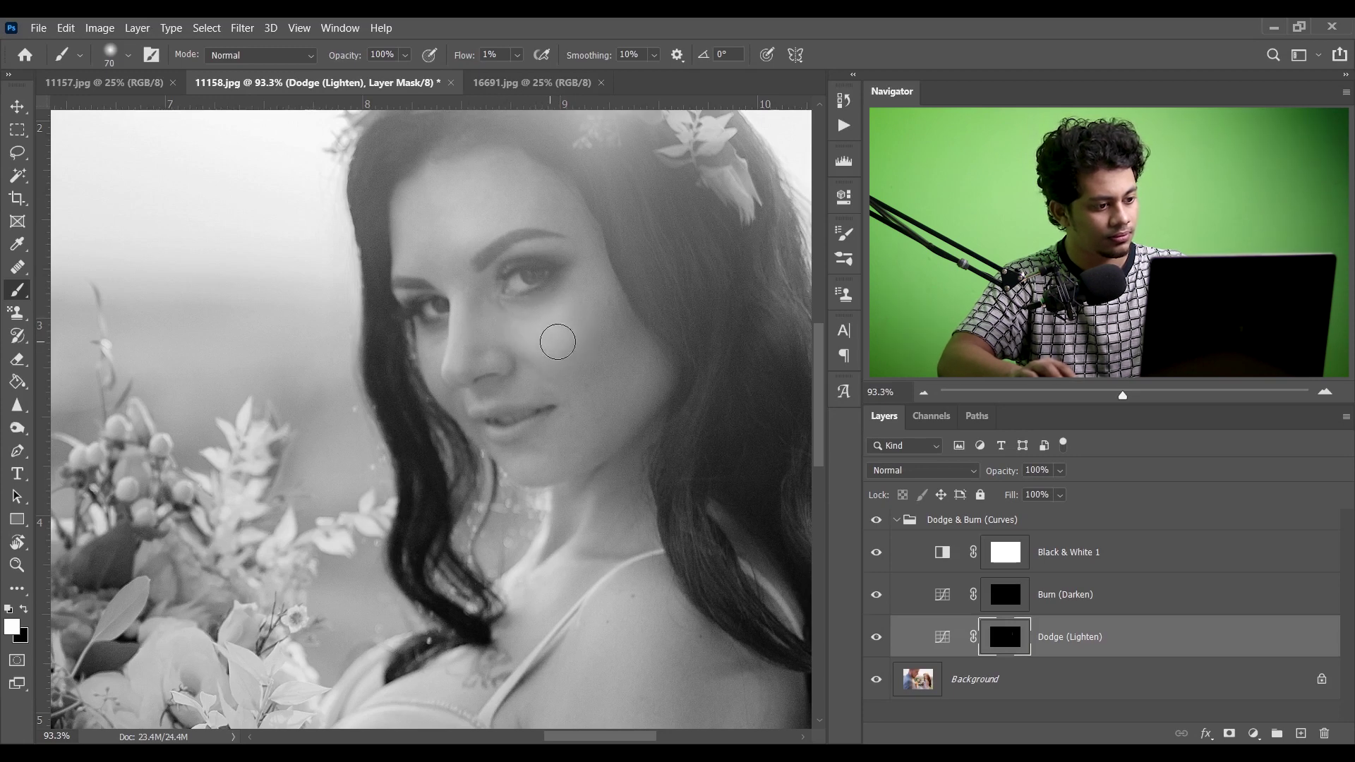
pyautogui.moveTo(540, 465)
pyautogui.mouseDown()
pyautogui.moveTo(562, 464)
pyautogui.moveTo(519, 468)
pyautogui.moveTo(547, 465)
pyautogui.mouseUp()
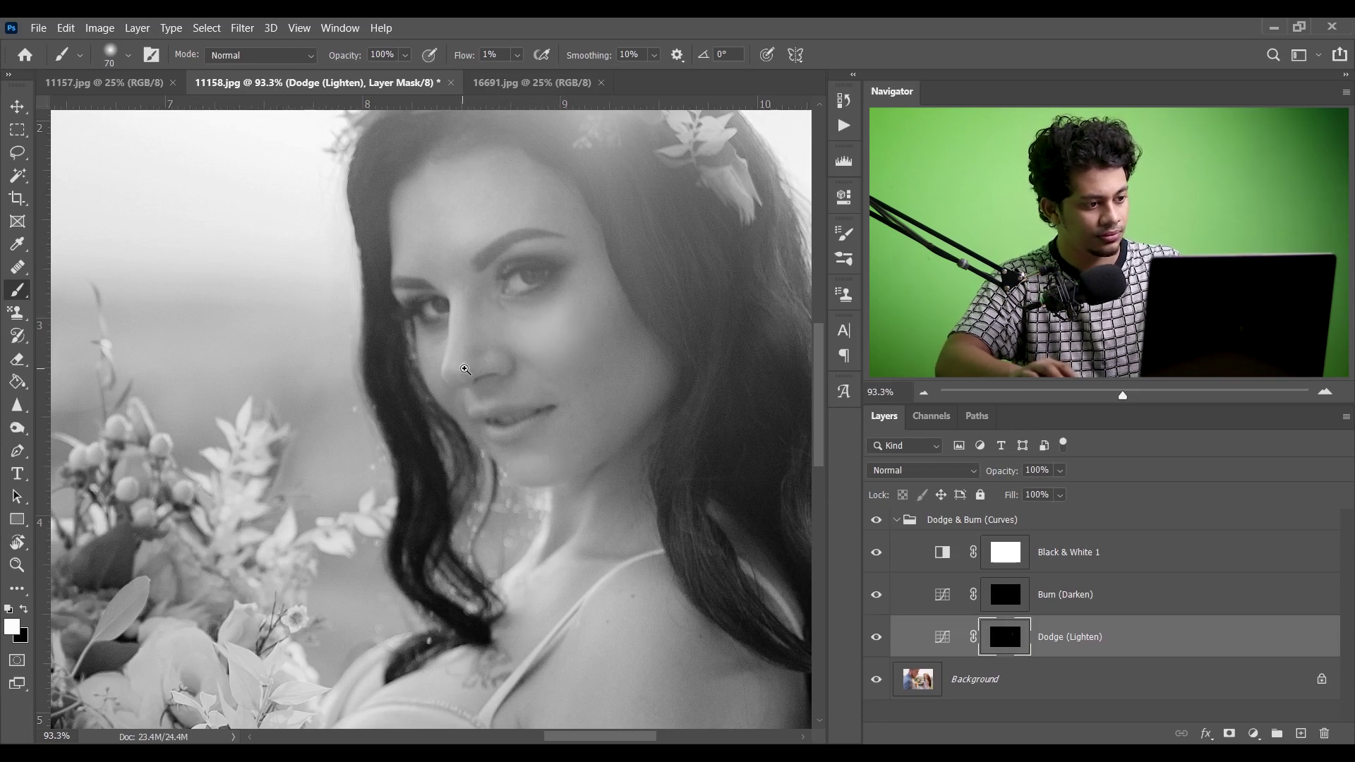
# Step: Lighten the side and bridge of the nose with a 30 px brush, and reduce the brush to 10 px
pyautogui.press('[')
pyautogui.press('[')
pyautogui.press('[')
pyautogui.press('[')
pyautogui.press('[')
pyautogui.scroll(3, 488, 353)
pyautogui.moveTo(496, 368); pyautogui.dragTo(504, 358)
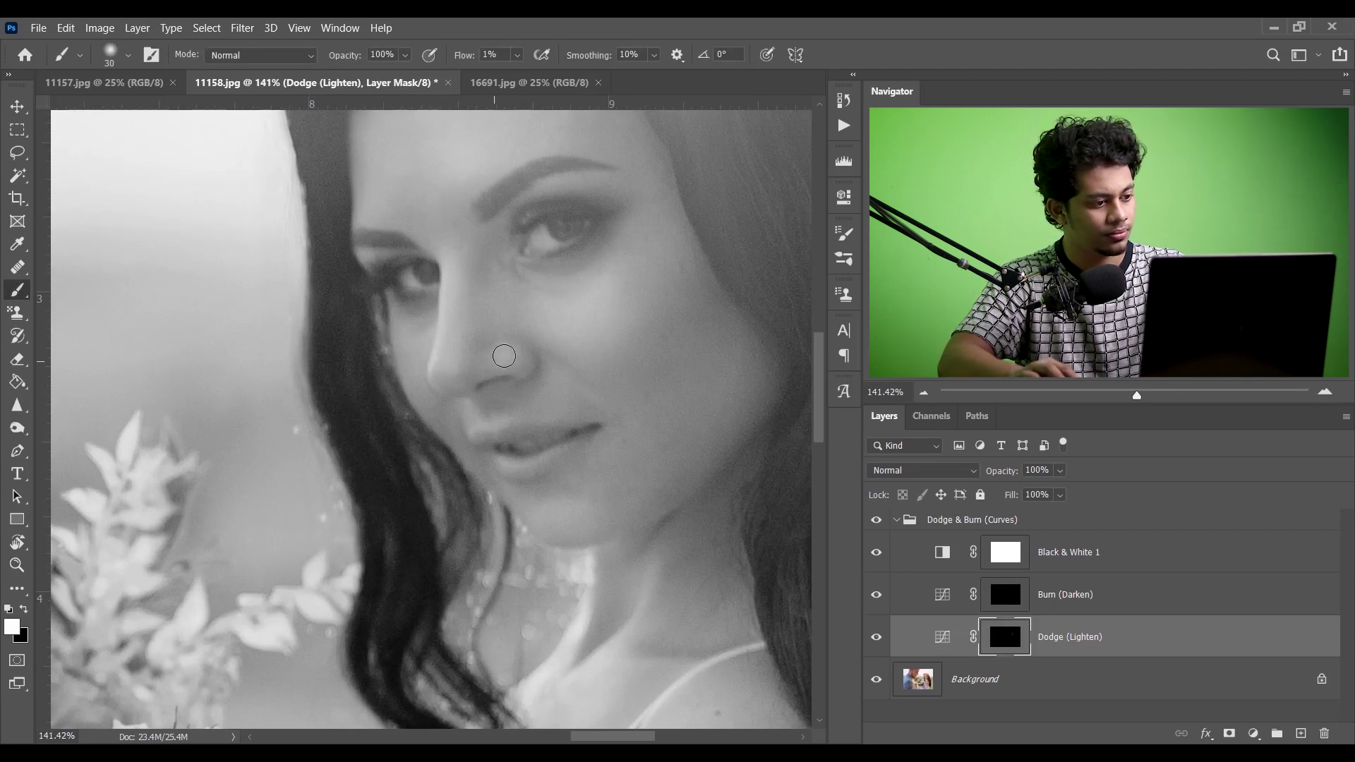
pyautogui.moveTo(462, 363)
pyautogui.mouseDown()
pyautogui.moveTo(440, 226)
pyautogui.moveTo(456, 356)
pyautogui.mouseUp()
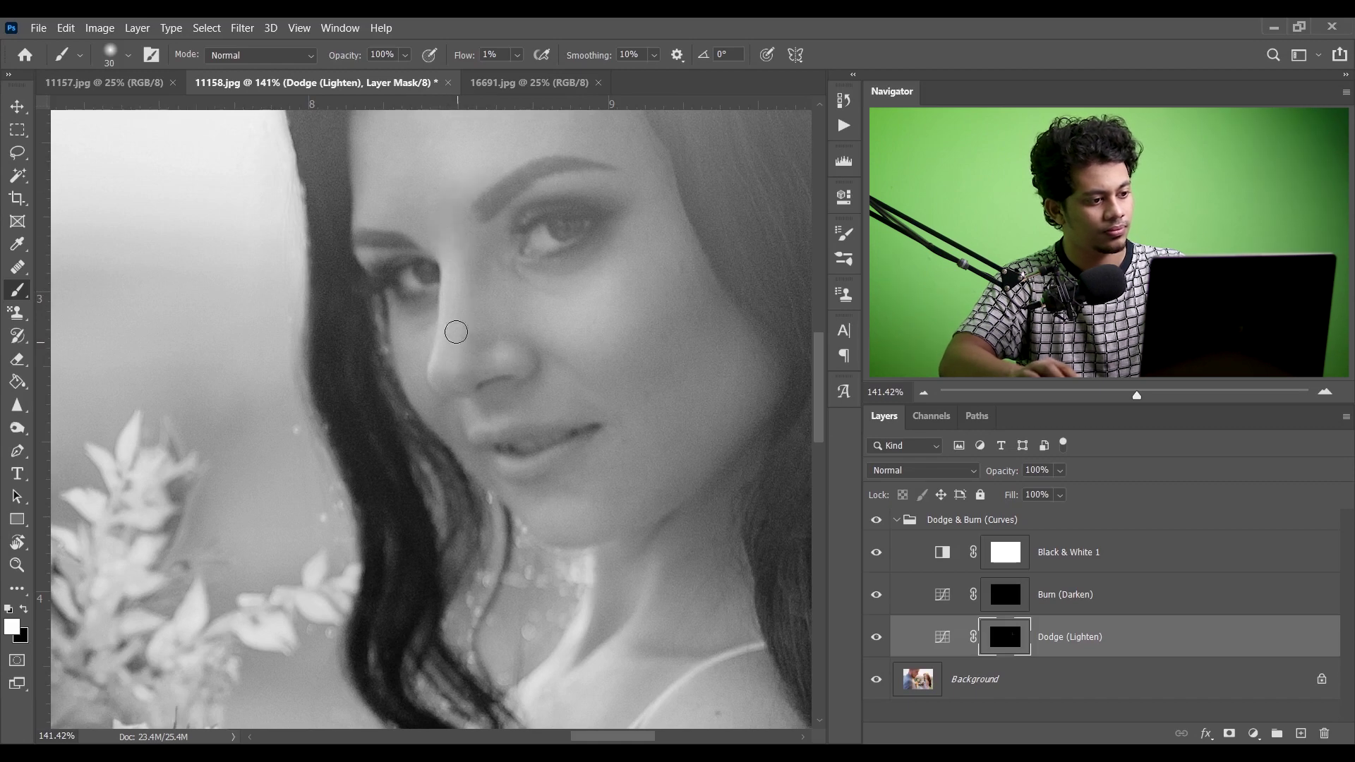
pyautogui.press('[')
pyautogui.press('[')
pyautogui.press('[')
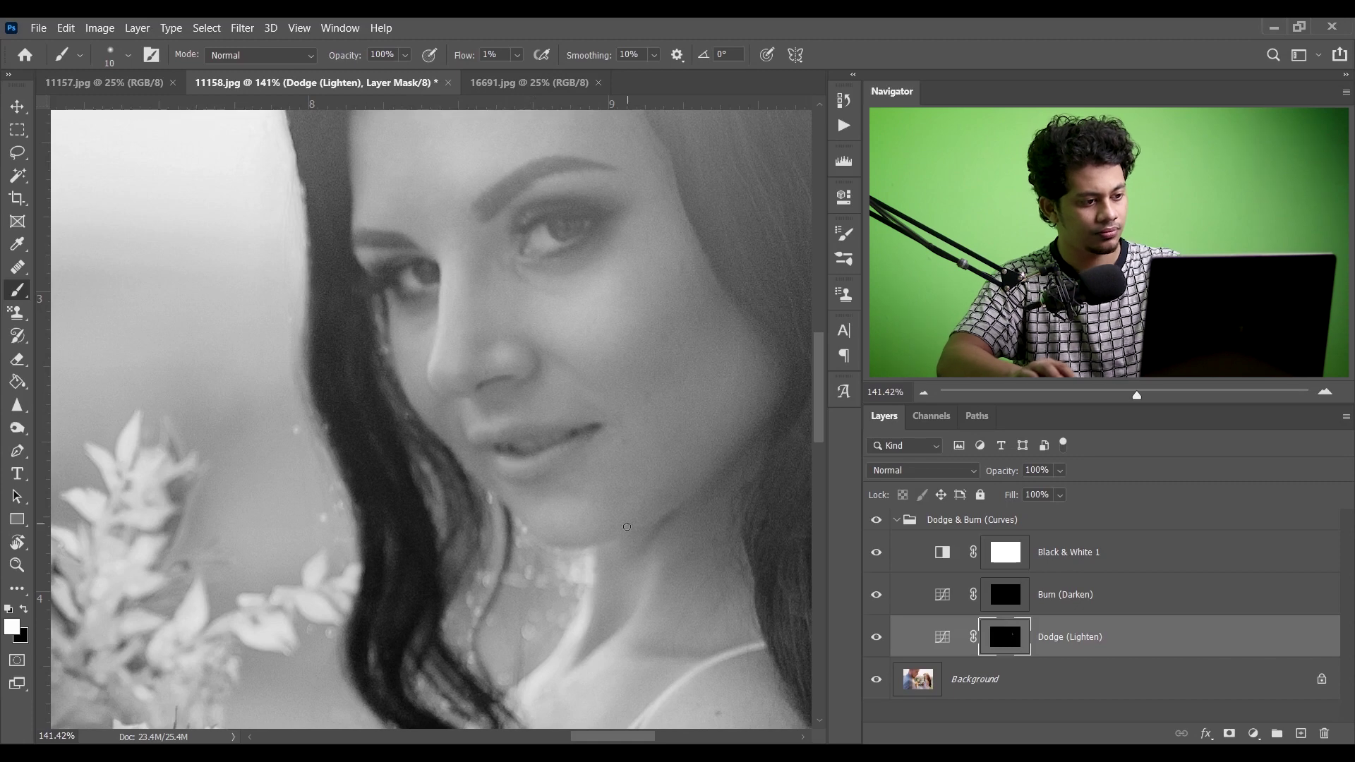
# Step: Lighten the bride's neck and collarbone area on the Dodge (Lighten) mask with a 35 px brush
pyautogui.scroll(-3, 578, 511)
pyautogui.press(']')
pyautogui.press(']')
pyautogui.press(']')
pyautogui.press(']')
pyautogui.press(']')
pyautogui.press(']')
pyautogui.press(']')
pyautogui.press(']')
pyautogui.press(']')
pyautogui.press(']')
pyautogui.press(']')
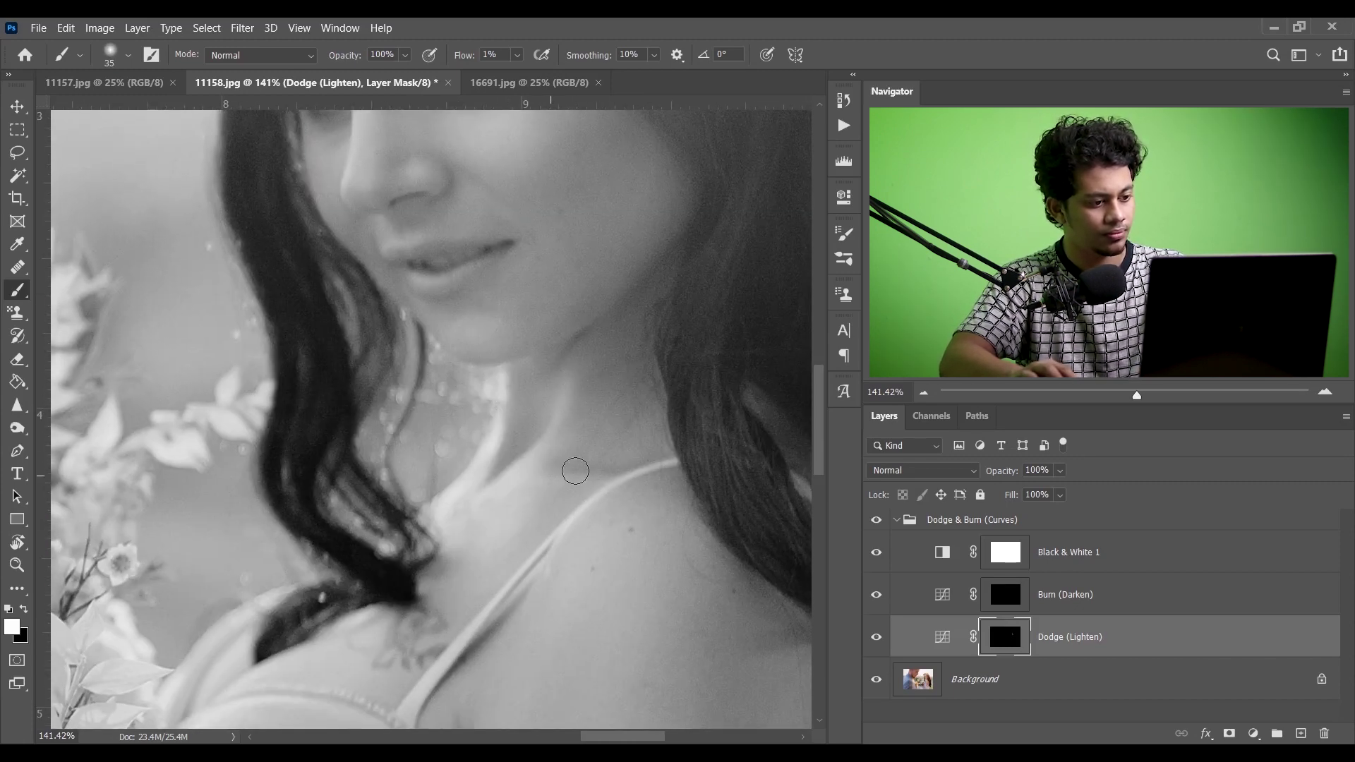
pyautogui.moveTo(557, 480); pyautogui.dragTo(494, 479)
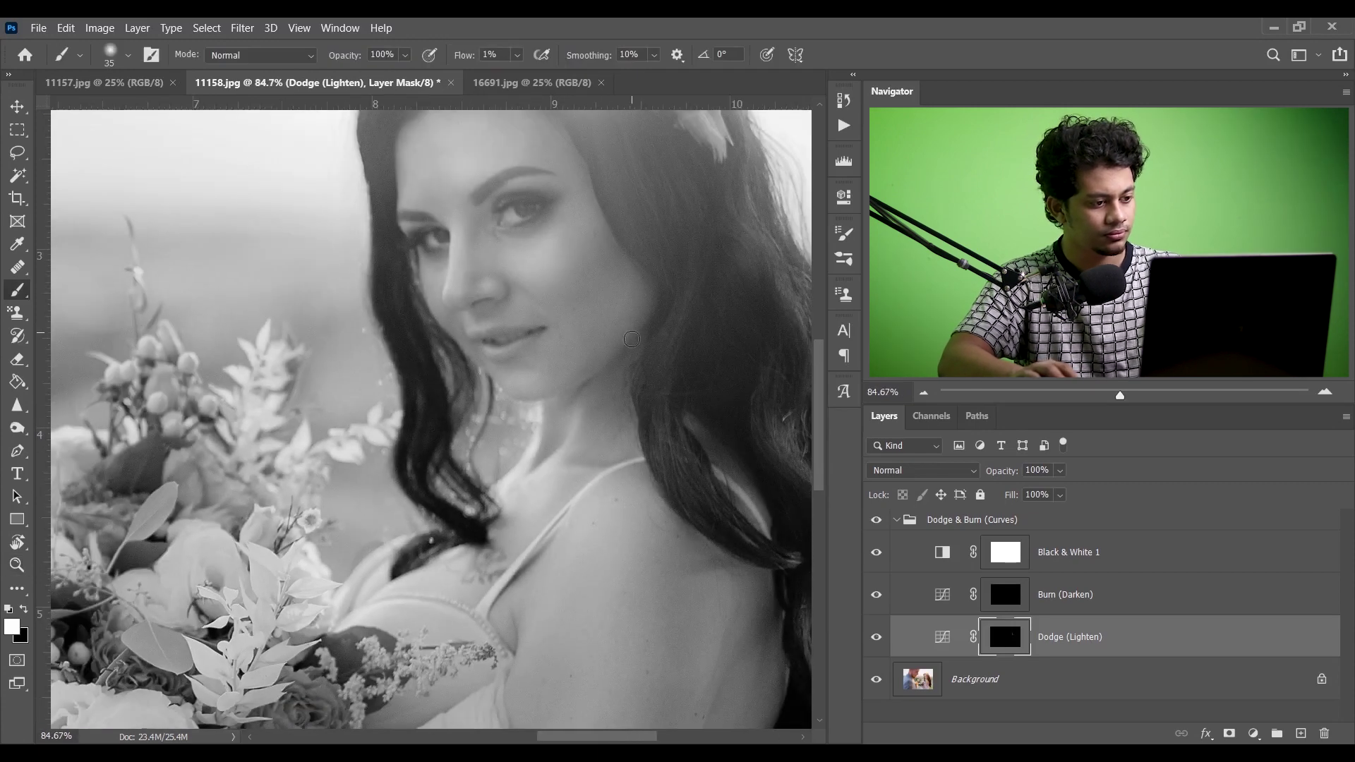
# Step: Lighten the bride's shoulder and upper arm on the Dodge (Lighten) mask with a 175 px brush
pyautogui.scroll(-3, 541, 383)
pyautogui.press(']')
pyautogui.press(']')
pyautogui.press(']')
pyautogui.press(']')
pyautogui.press(']')
pyautogui.press(']')
pyautogui.press(']')
pyautogui.press(']')
pyautogui.press(']')
pyautogui.press(']')
pyautogui.press(']')
pyautogui.press(']')
pyautogui.press(']')
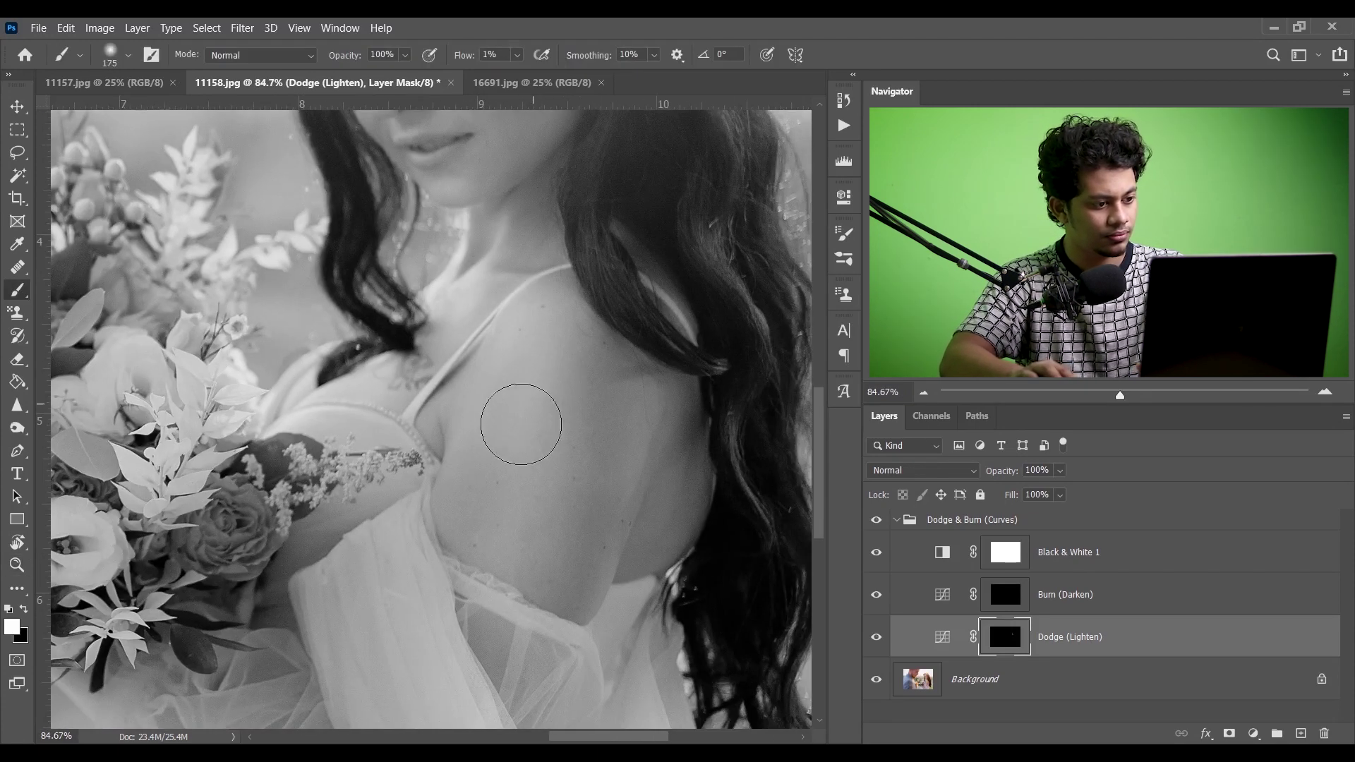
pyautogui.moveTo(514, 551); pyautogui.dragTo(393, 520)
pyautogui.scroll(2, 438, 363)
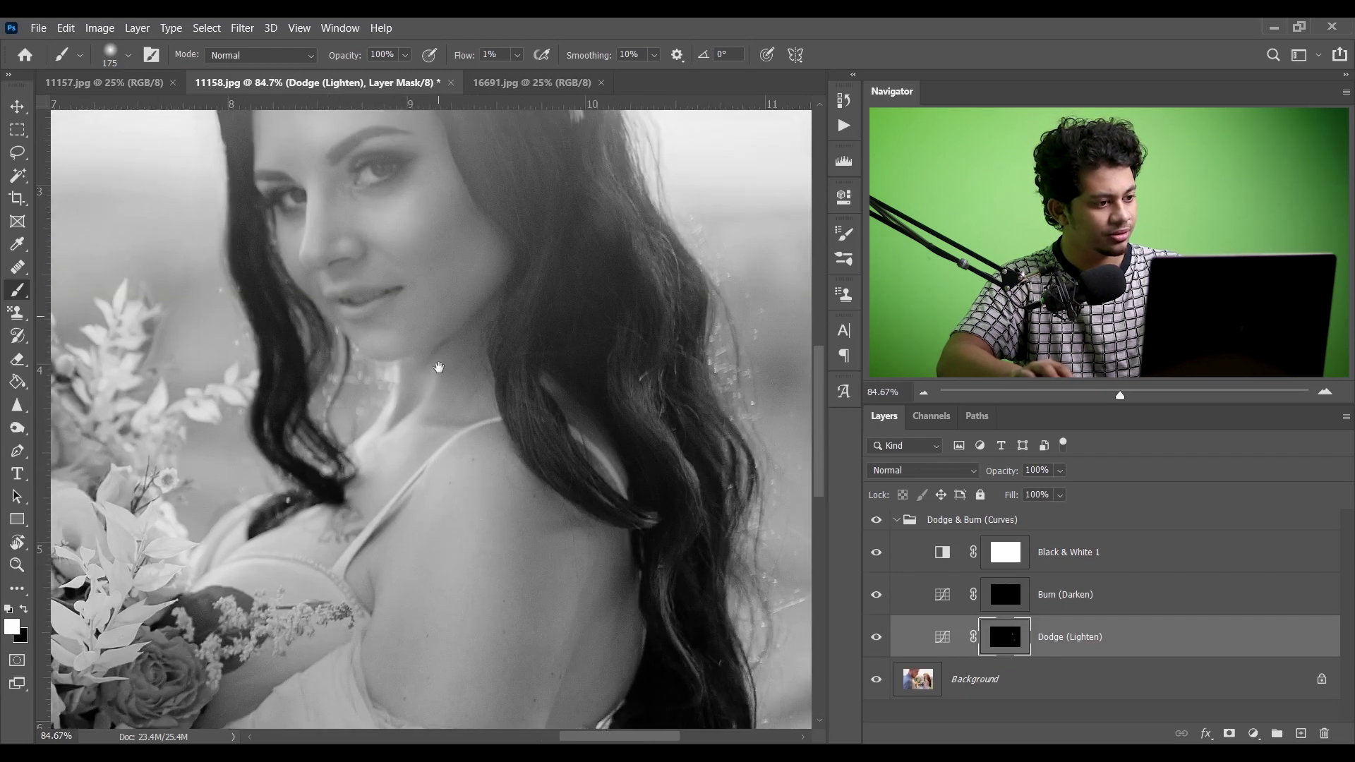
# Step: Toggle the visibility of the Dodge (Lighten) layer to compare the bride before and after lightening
pyautogui.click(879, 638)
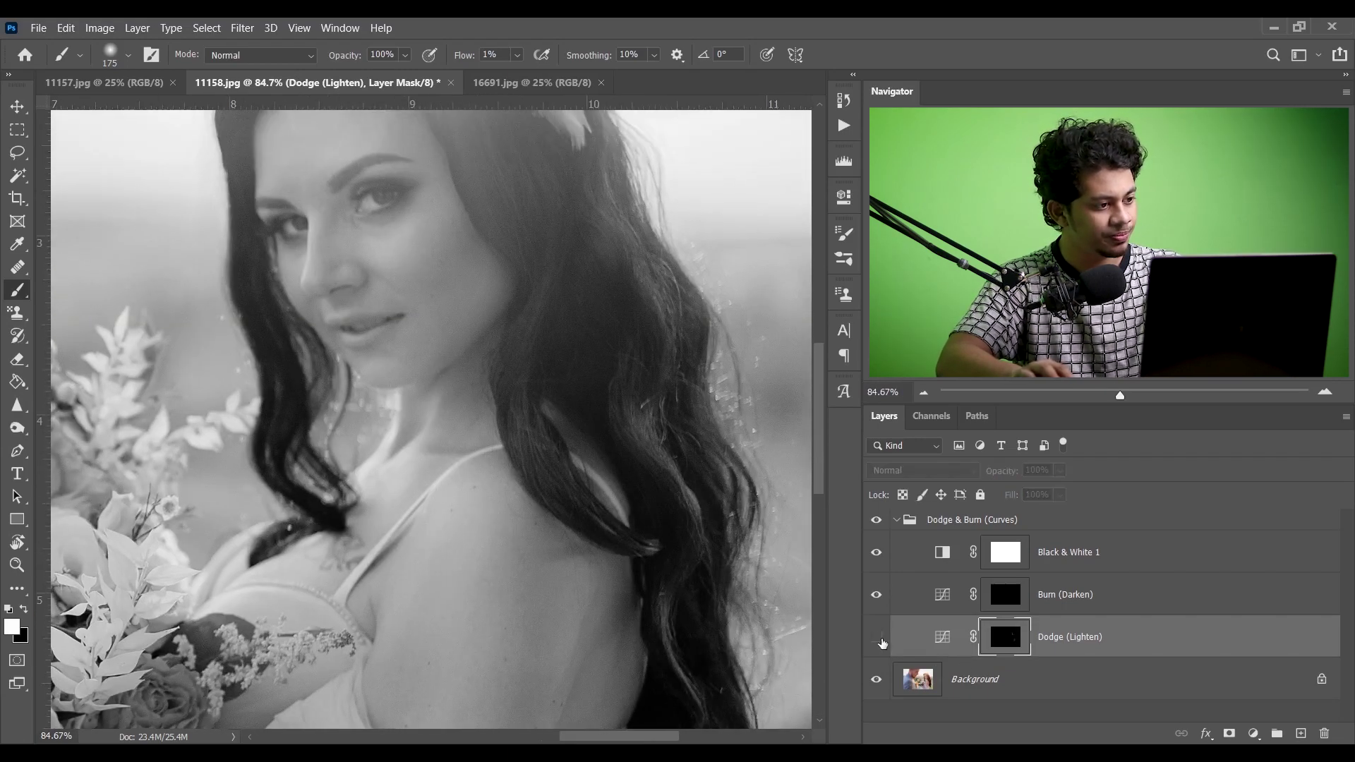
pyautogui.click(877, 638)
pyautogui.click(877, 638)
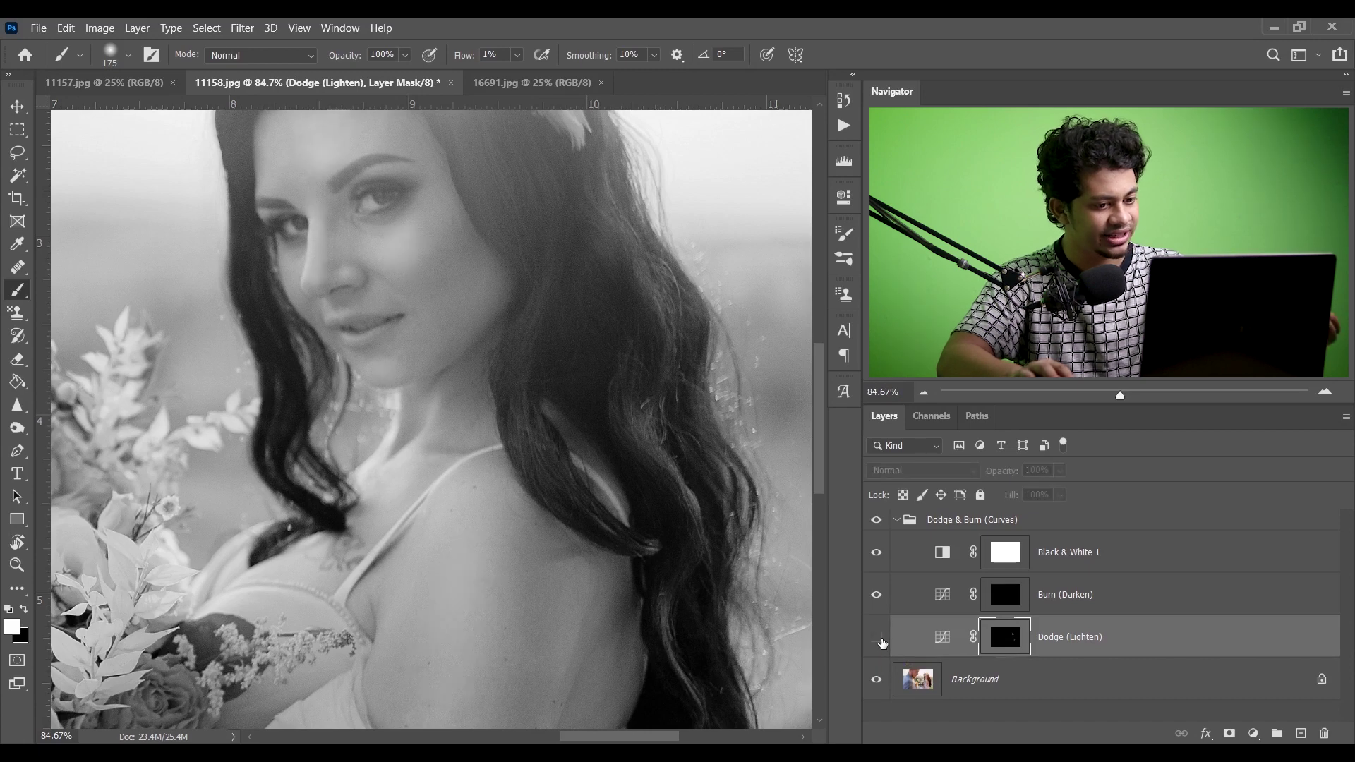
pyautogui.click(877, 638)
pyautogui.click(878, 639)
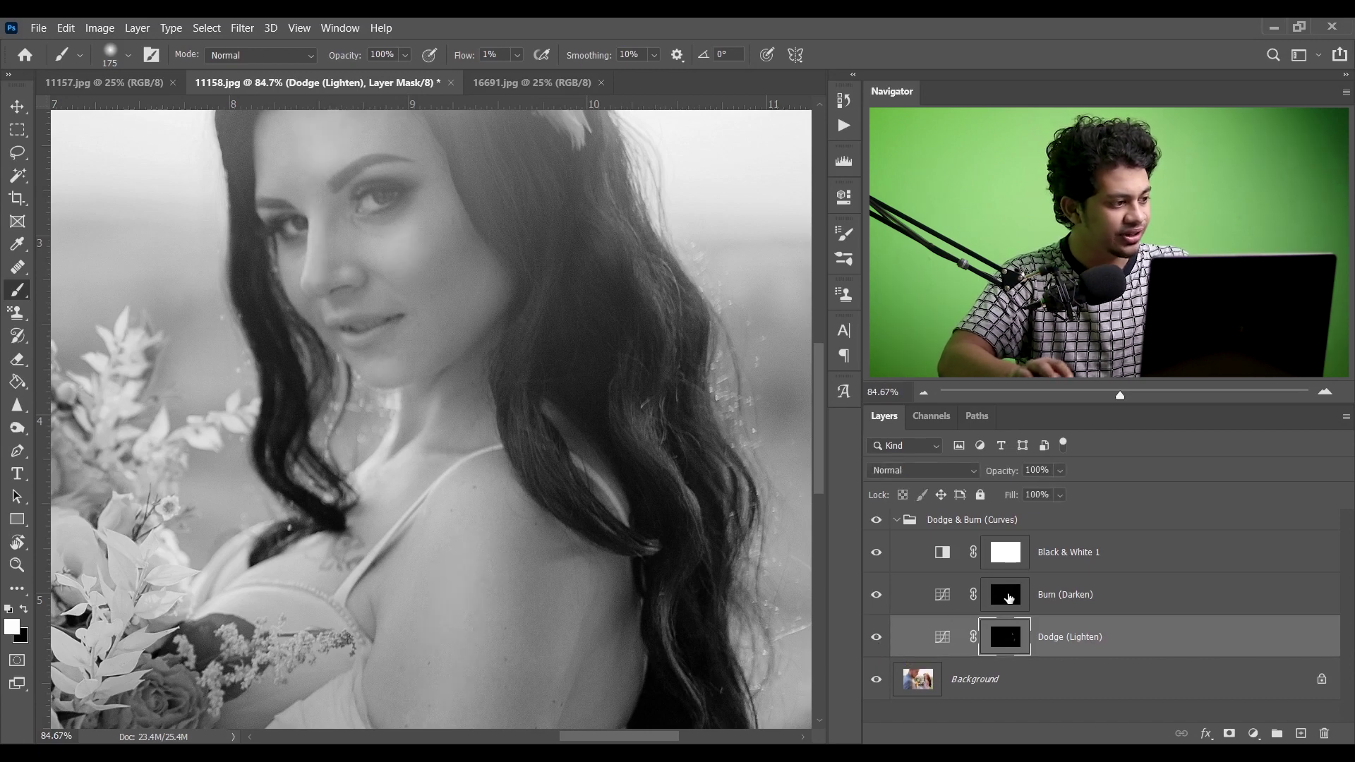
# Step: Paint white on the Burn (Darken) mask over the bride's outer cheek and side of the face with a 70 px brush
pyautogui.click(1008, 598)
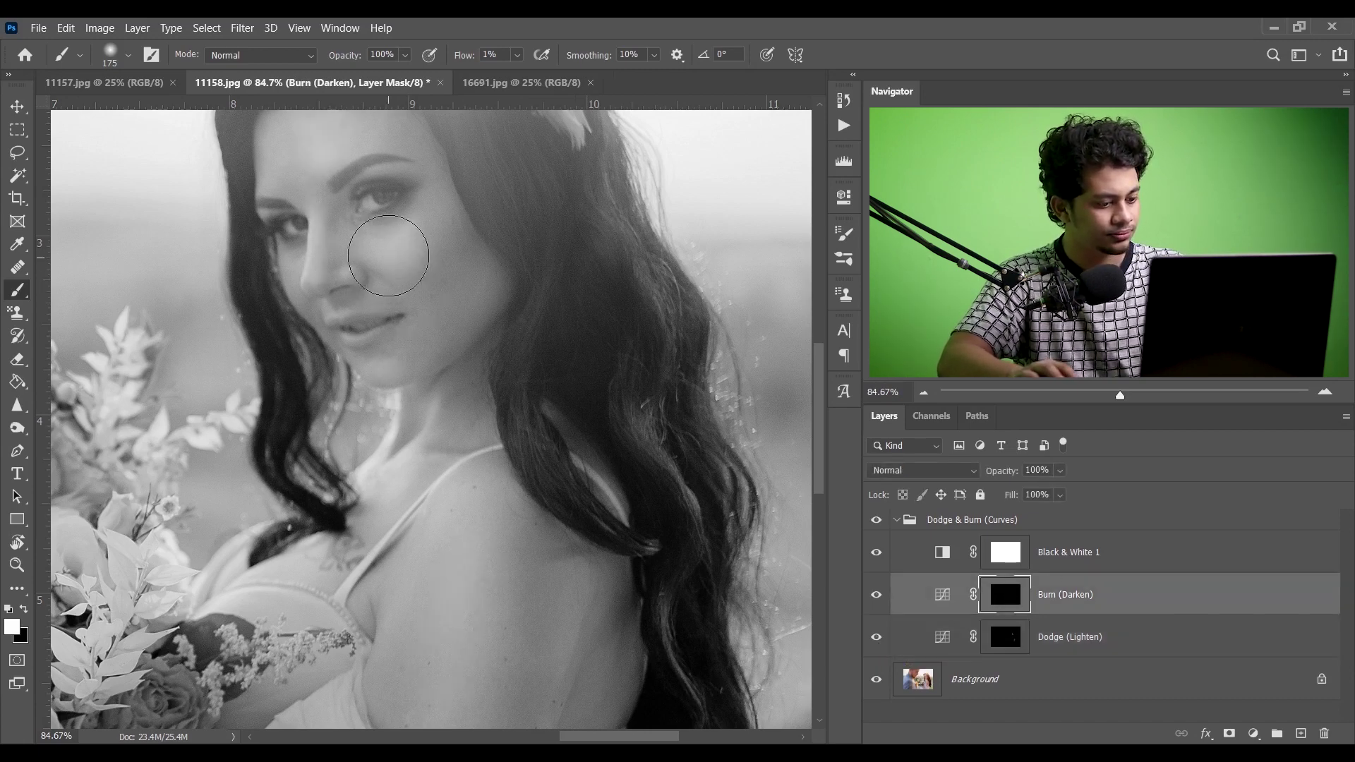
pyautogui.press('z')
pyautogui.moveTo(374, 250); pyautogui.dragTo(426, 283)
pyautogui.press('b')
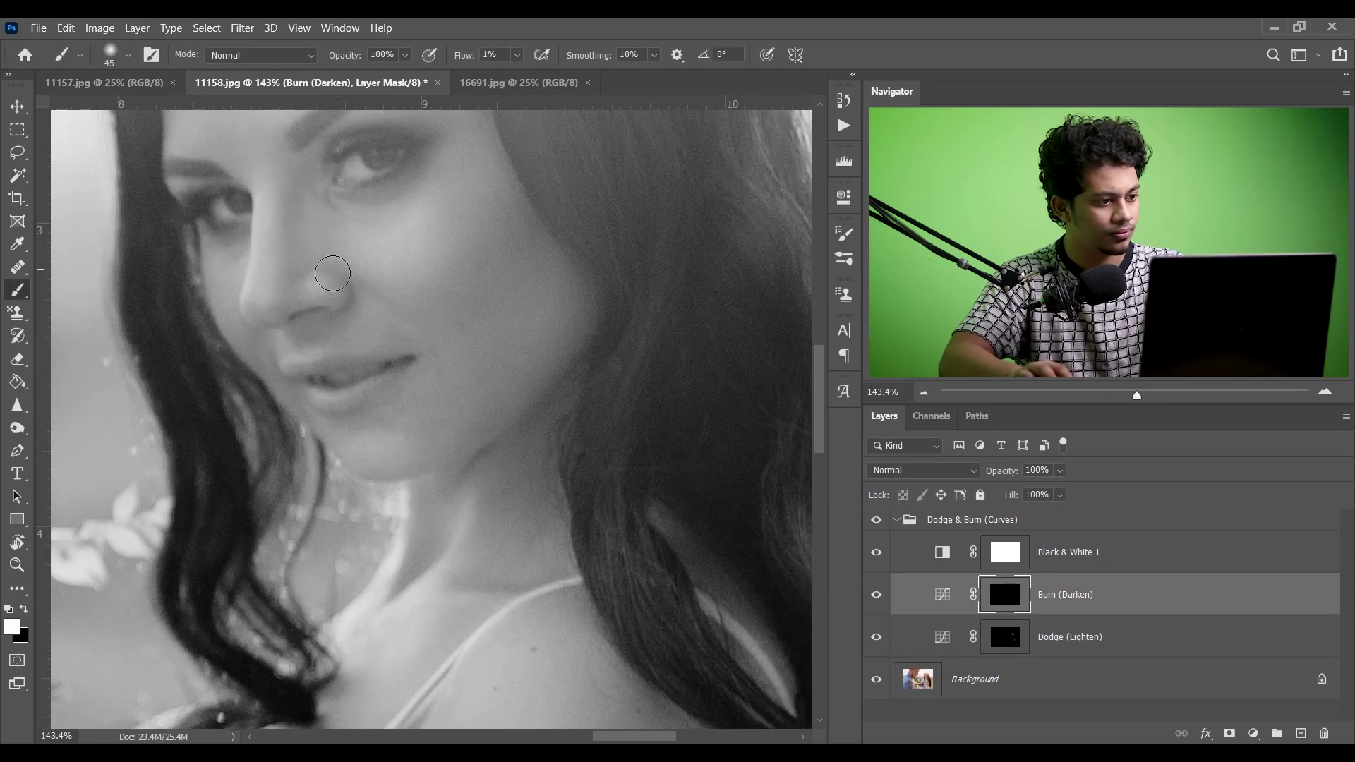
pyautogui.press(']')
pyautogui.press(']')
pyautogui.press(']')
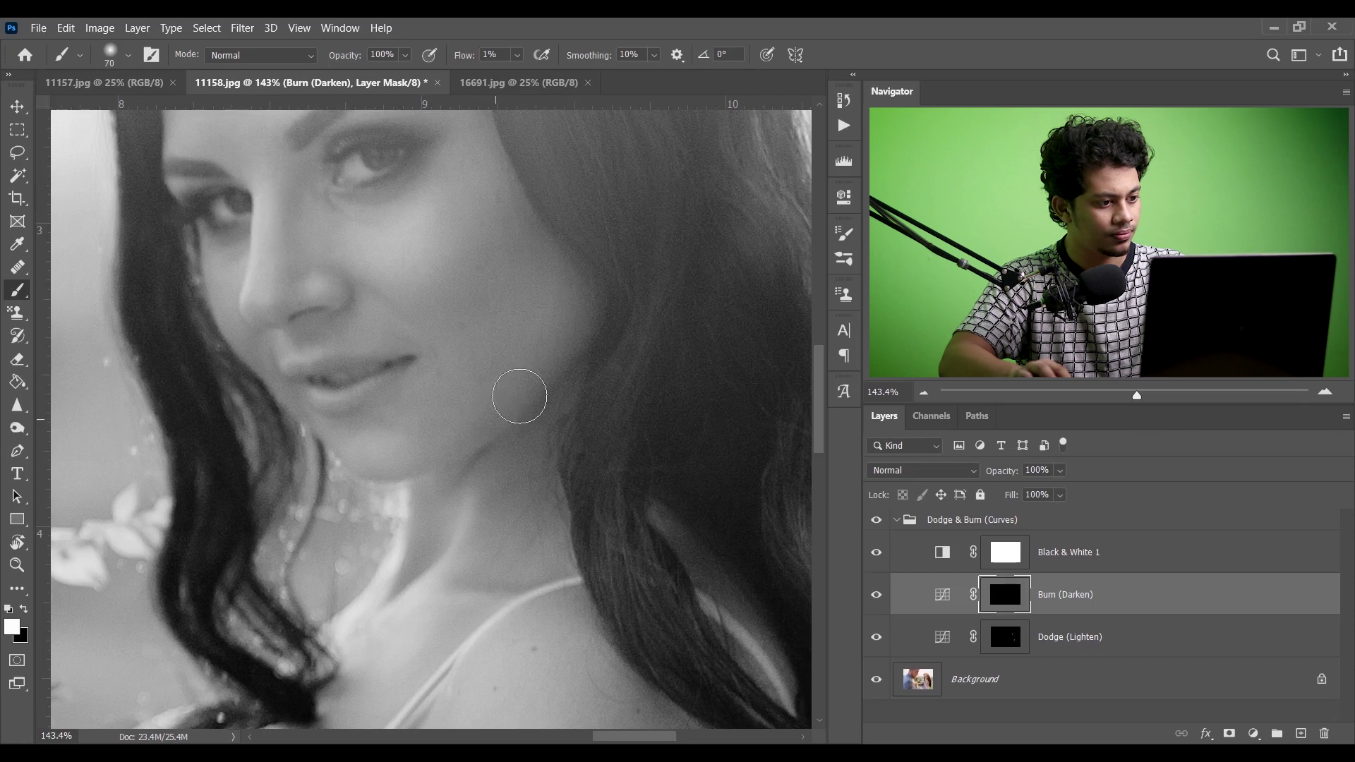
pyautogui.moveTo(505, 357); pyautogui.dragTo(560, 369)
pyautogui.moveTo(460, 176)
pyautogui.mouseDown()
pyautogui.moveTo(513, 196)
pyautogui.moveTo(471, 98)
pyautogui.mouseUp()
# Step: Darken the bride's jawline and neck on the Burn (Darken) mask with progressively smaller brush sizes
pyautogui.press('[')
pyautogui.press('[')
pyautogui.press('[')
pyautogui.moveTo(453, 432)
pyautogui.mouseDown()
pyautogui.moveTo(469, 432)
pyautogui.moveTo(383, 427)
pyautogui.mouseUp()
pyautogui.press('[')
pyautogui.press('[')
pyautogui.moveTo(475, 483)
pyautogui.mouseDown()
pyautogui.moveTo(494, 296)
pyautogui.moveTo(411, 329)
pyautogui.mouseUp()
# Step: Darken the shaded areas of the bride's arm and back on the Burn (Darken) mask with a 90 px brush
pyautogui.press(']')
pyautogui.press(']')
pyautogui.press(']')
pyautogui.press(']')
pyautogui.press(']')
pyautogui.press(']')
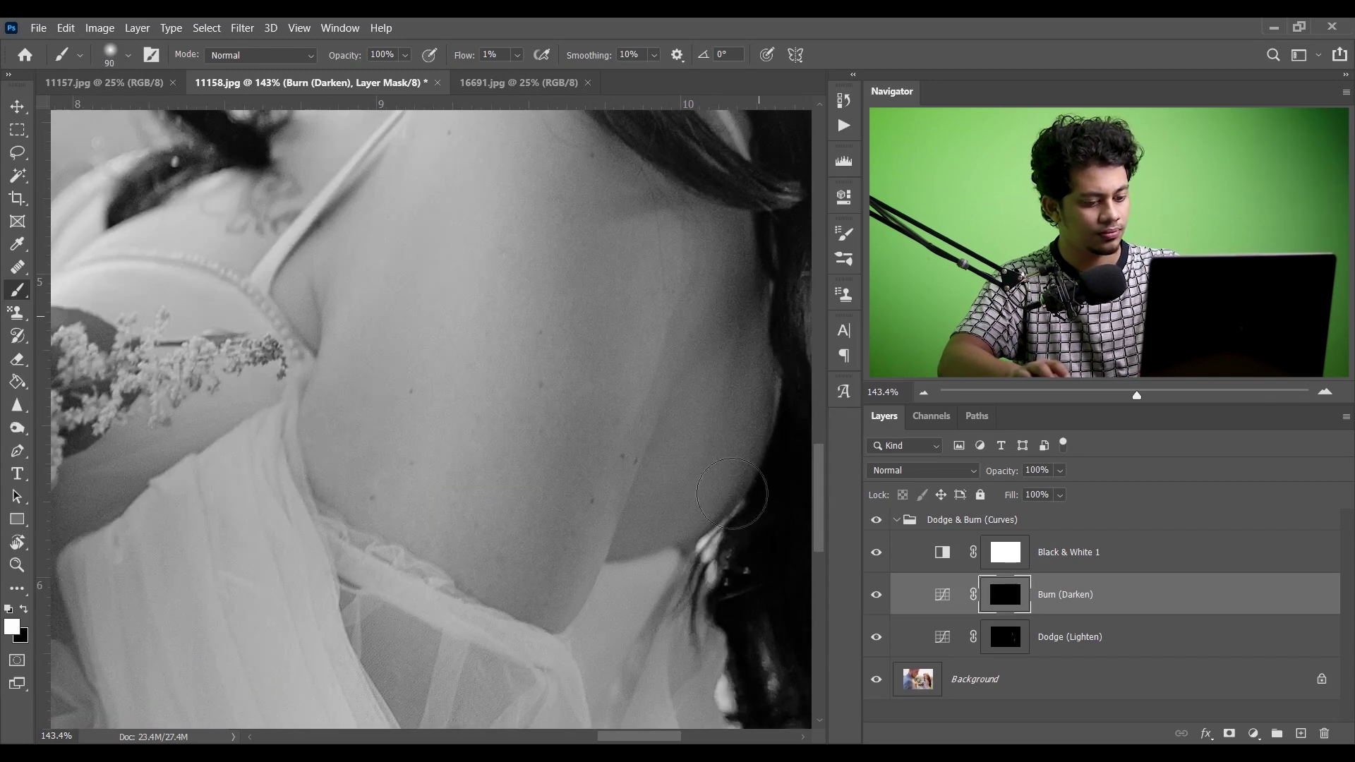
# Step: Hide the Black & White 1 layer and toggle the Dodge & Burn (Curves) group to compare the bride before and after
pyautogui.press('z')
pyautogui.hotkey('ctrl', '0')
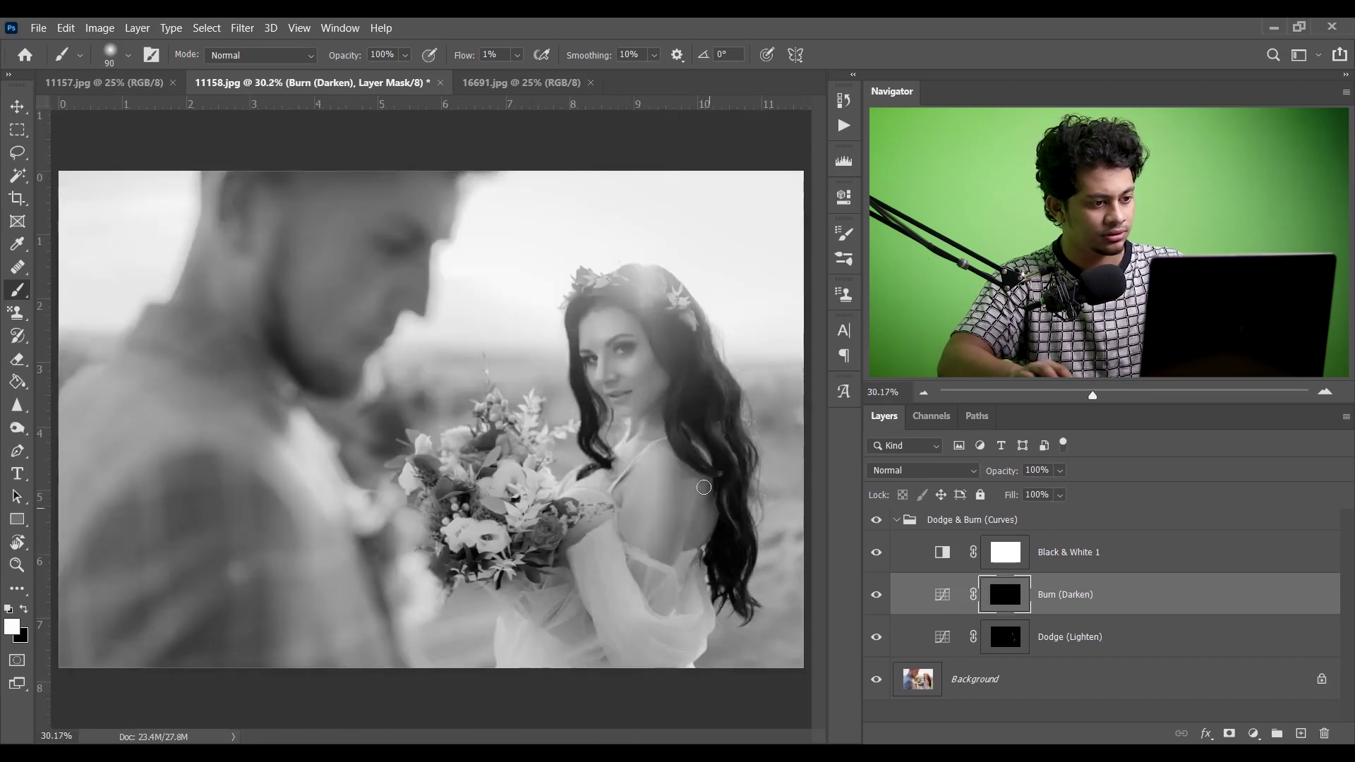
pyautogui.press('b')
pyautogui.moveTo(699, 443)
pyautogui.mouseDown()
pyautogui.moveTo(683, 408)
pyautogui.moveTo(553, 396)
pyautogui.mouseUp()
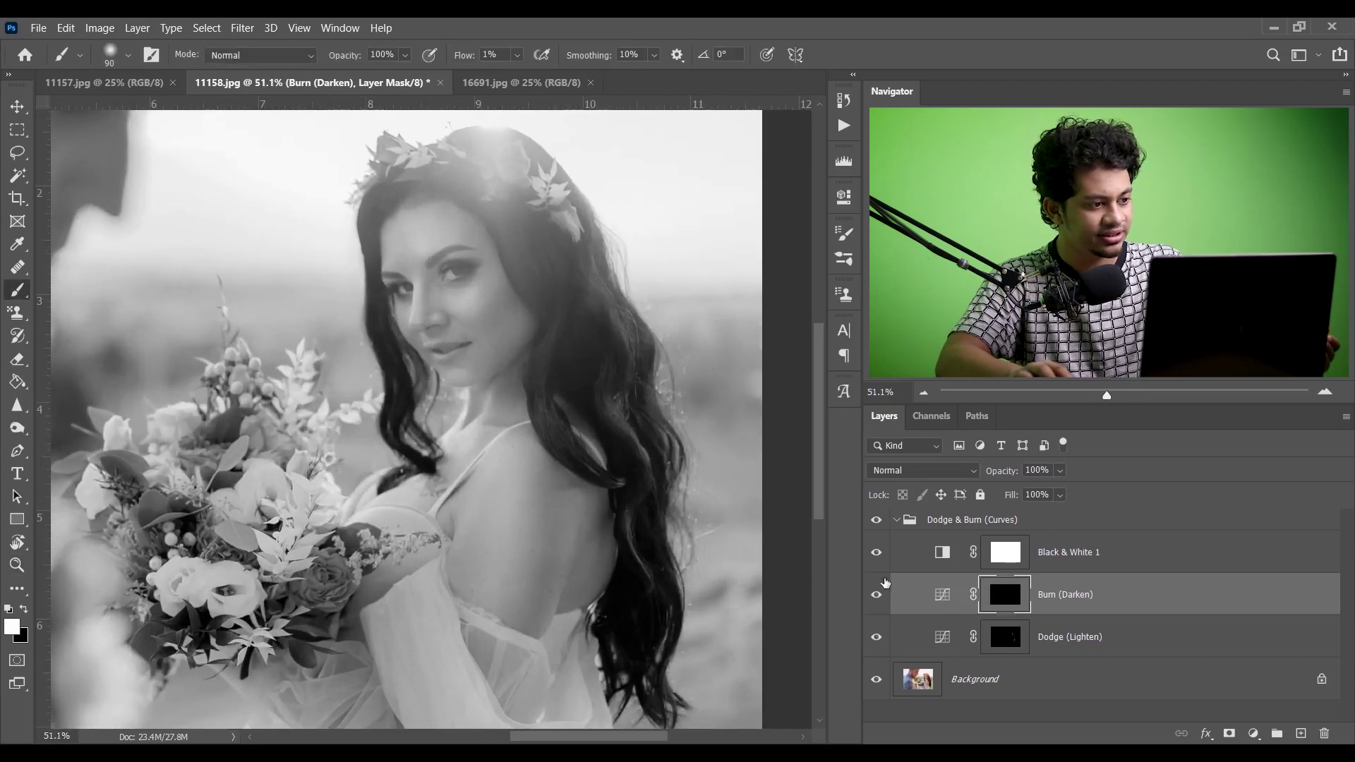
pyautogui.click(876, 552)
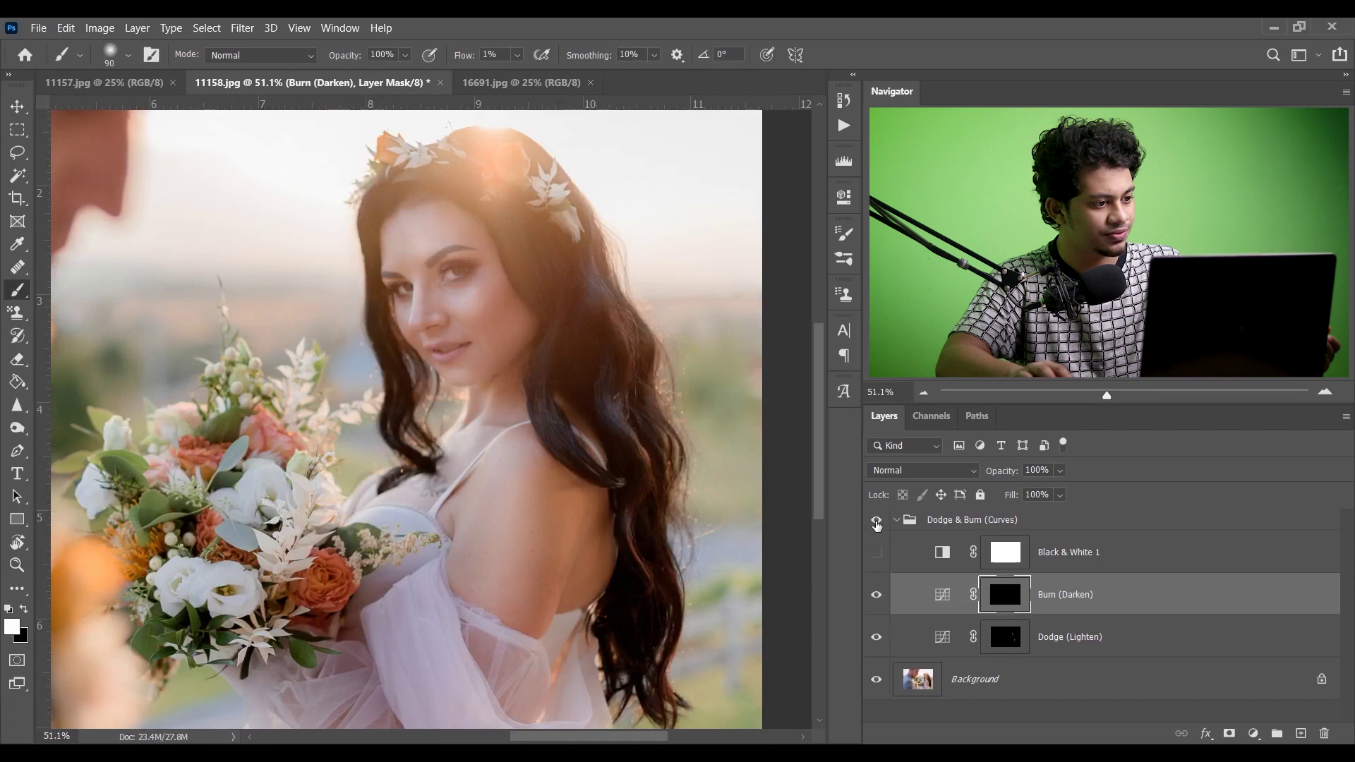
pyautogui.click(876, 522)
pyautogui.click(876, 522)
pyautogui.press('z')
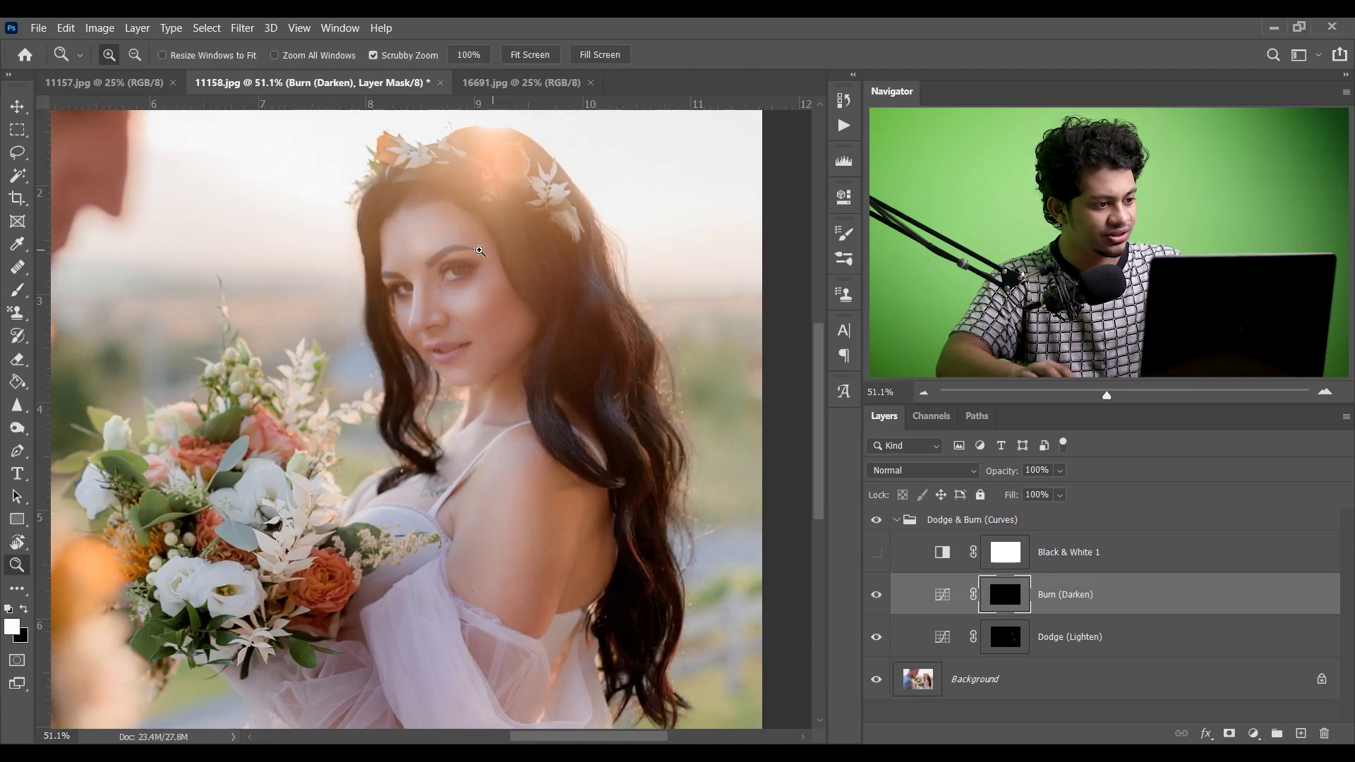
# Step: Darken the fine details around the bride's eyes on the Burn (Darken) mask, reducing the brush to 10 px
pyautogui.moveTo(480, 247)
pyautogui.mouseDown()
pyautogui.moveTo(558, 311)
pyautogui.moveTo(540, 309)
pyautogui.mouseUp()
pyautogui.press('b')
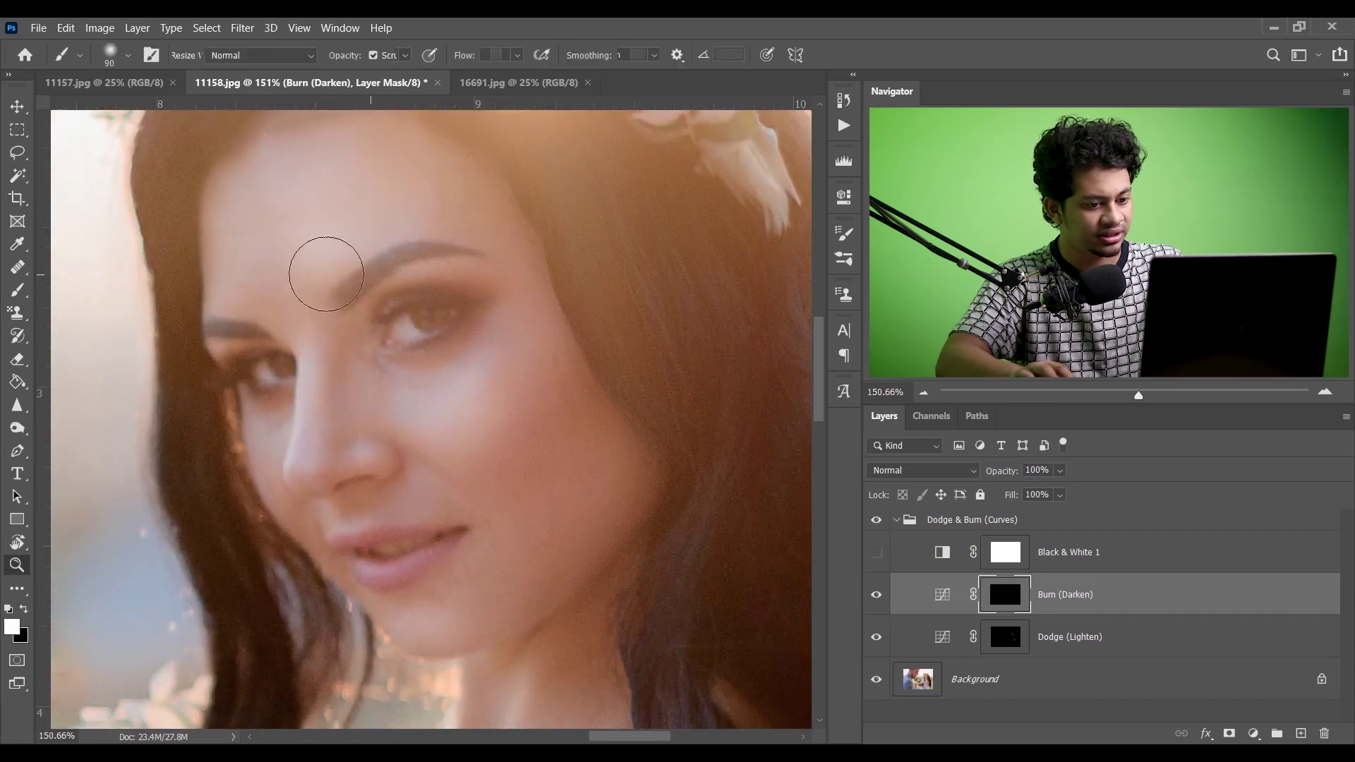
pyautogui.press('[')
pyautogui.press('[')
pyautogui.press('[')
pyautogui.press('[')
pyautogui.press('[')
pyautogui.press('[')
pyautogui.press('[')
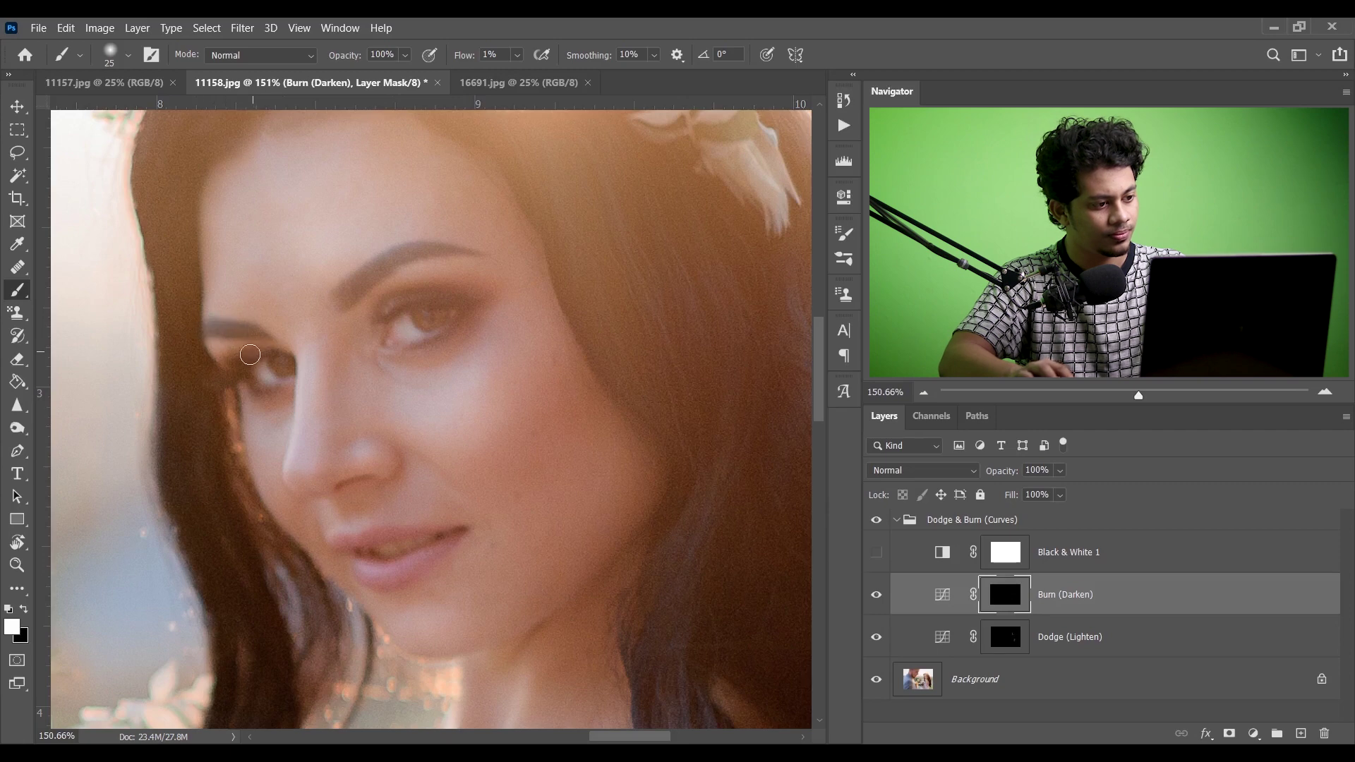
pyautogui.press('[')
pyautogui.press('[')
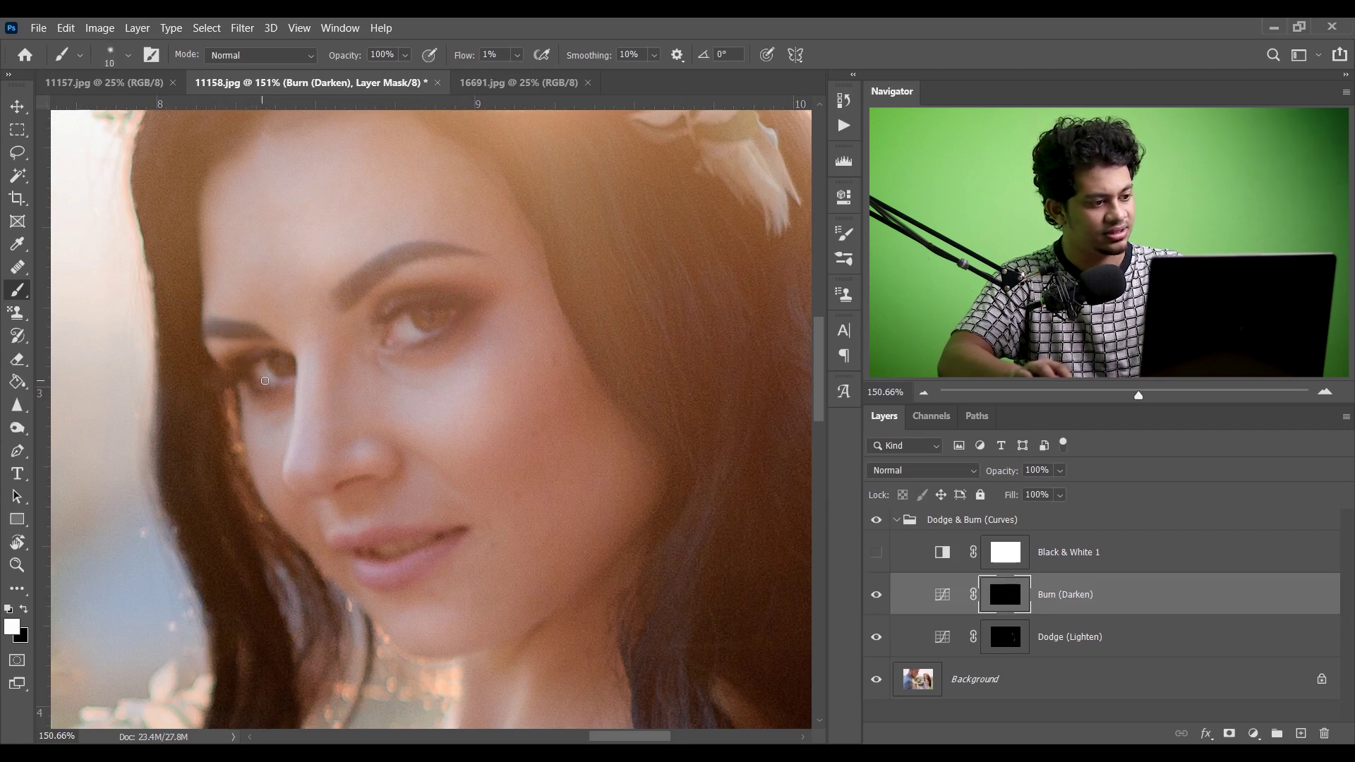
# Step: Toggle the visibility of the dodge and burn group to compare the bride's face before and after
pyautogui.click(876, 525)
pyautogui.click(877, 525)
pyautogui.click(876, 525)
pyautogui.click(876, 525)
pyautogui.click(876, 526)
pyautogui.click(877, 526)
# Step: Stamp all visible layers into a new layer above the Dodge & Burn (Curves) group and convert it to a smart object
pyautogui.hotkey('ctrl', '0')
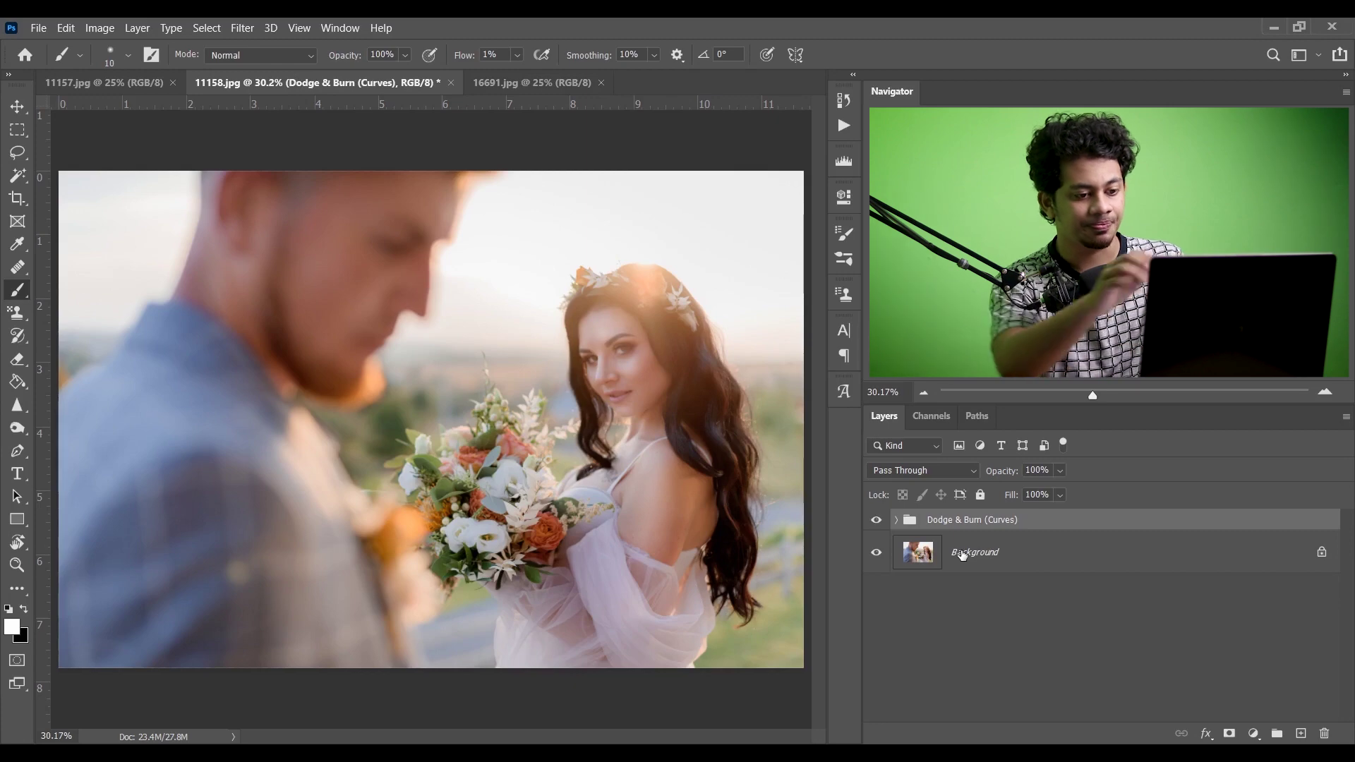
pyautogui.hotkey('ctrl', 'shift', 'alt', 'e')
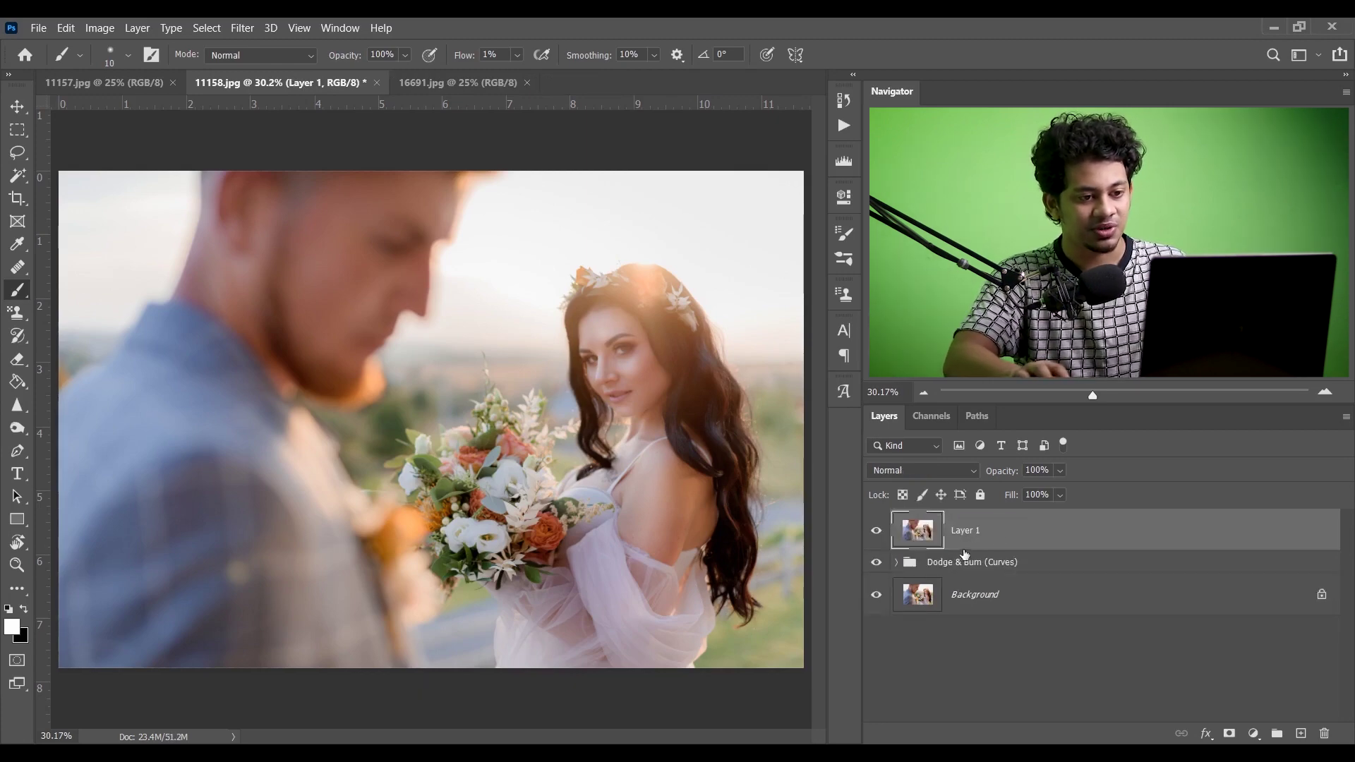
pyautogui.rightClick(997, 535)
pyautogui.click(1043, 246)
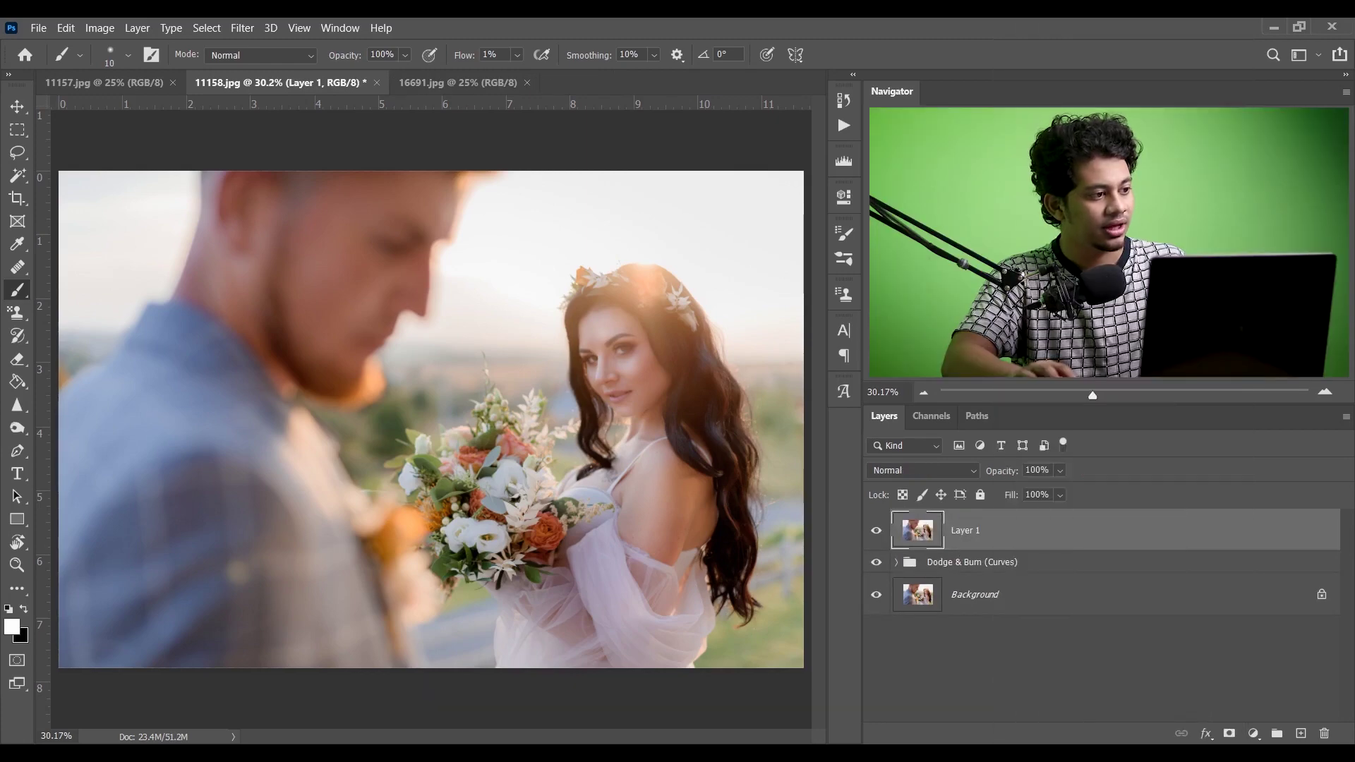
# Step: Open the Camera Raw filter on Layer 1 and set Temperature to +34 and Tint to -12
pyautogui.click(238, 27)
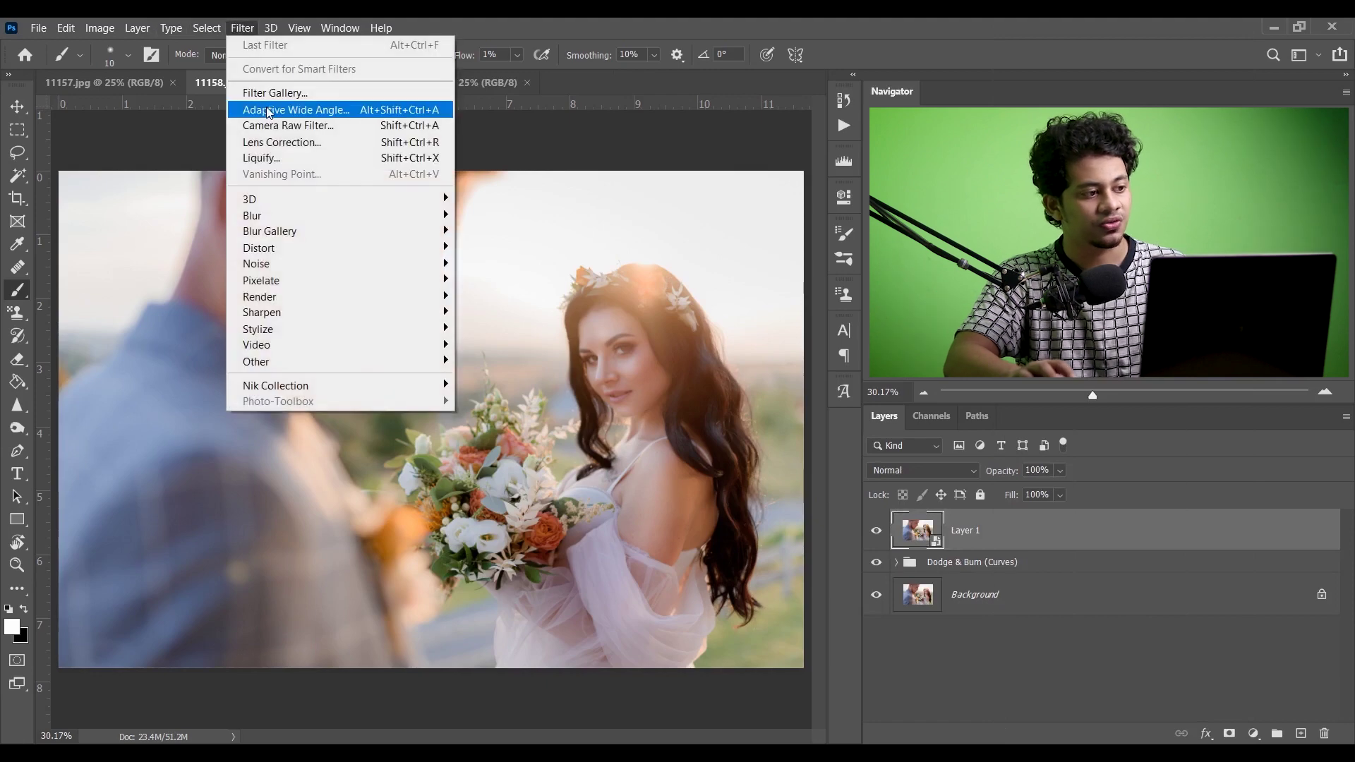
pyautogui.click(295, 128)
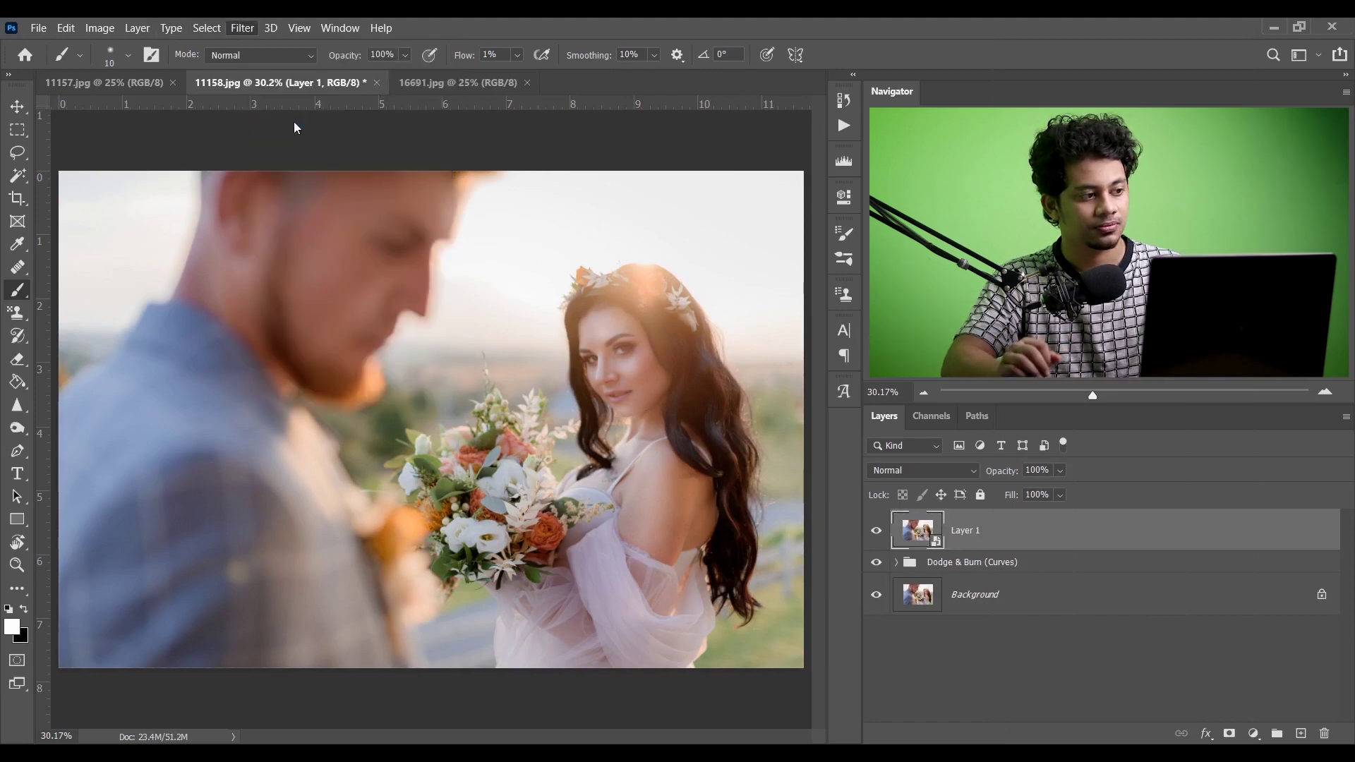
pyautogui.scroll(8, 1174, 350)
pyautogui.scroll(10, 1174, 349)
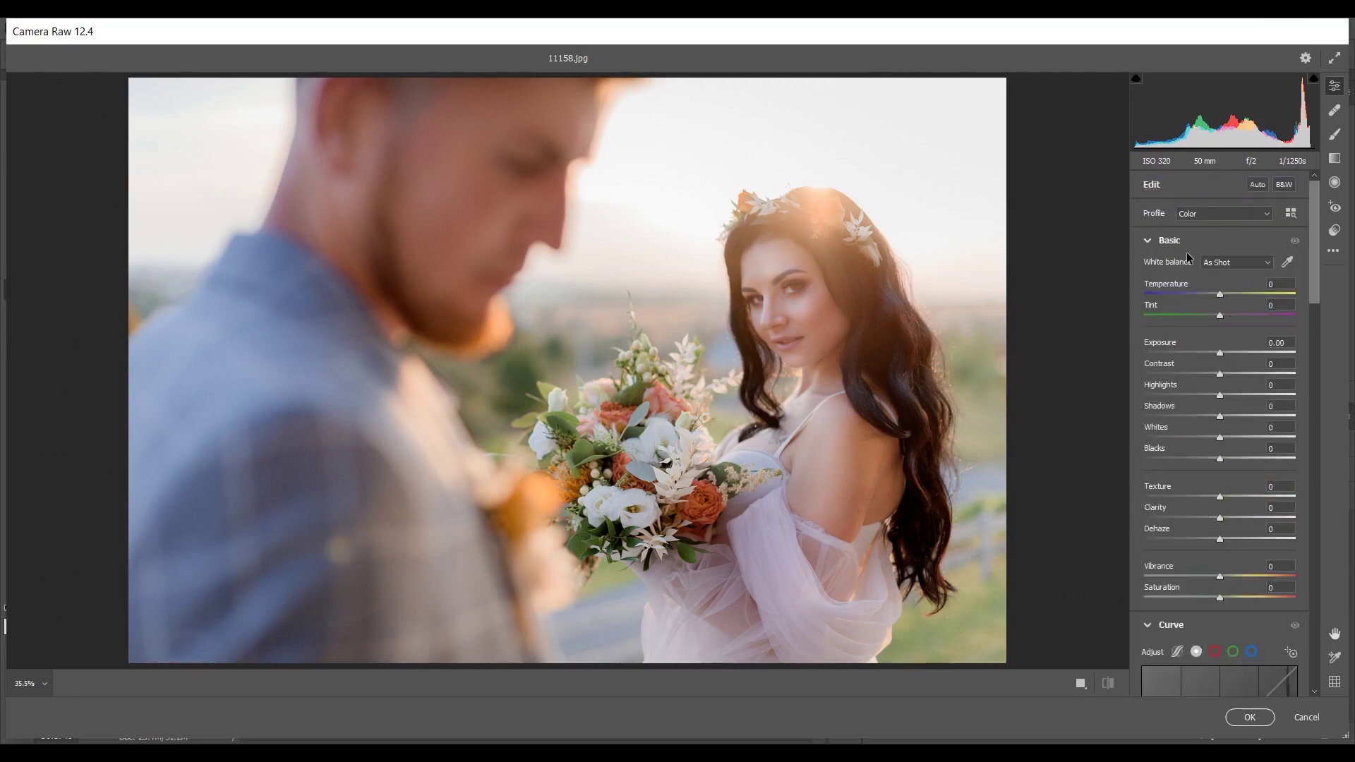
pyautogui.moveTo(1223, 293); pyautogui.dragTo(1246, 292)
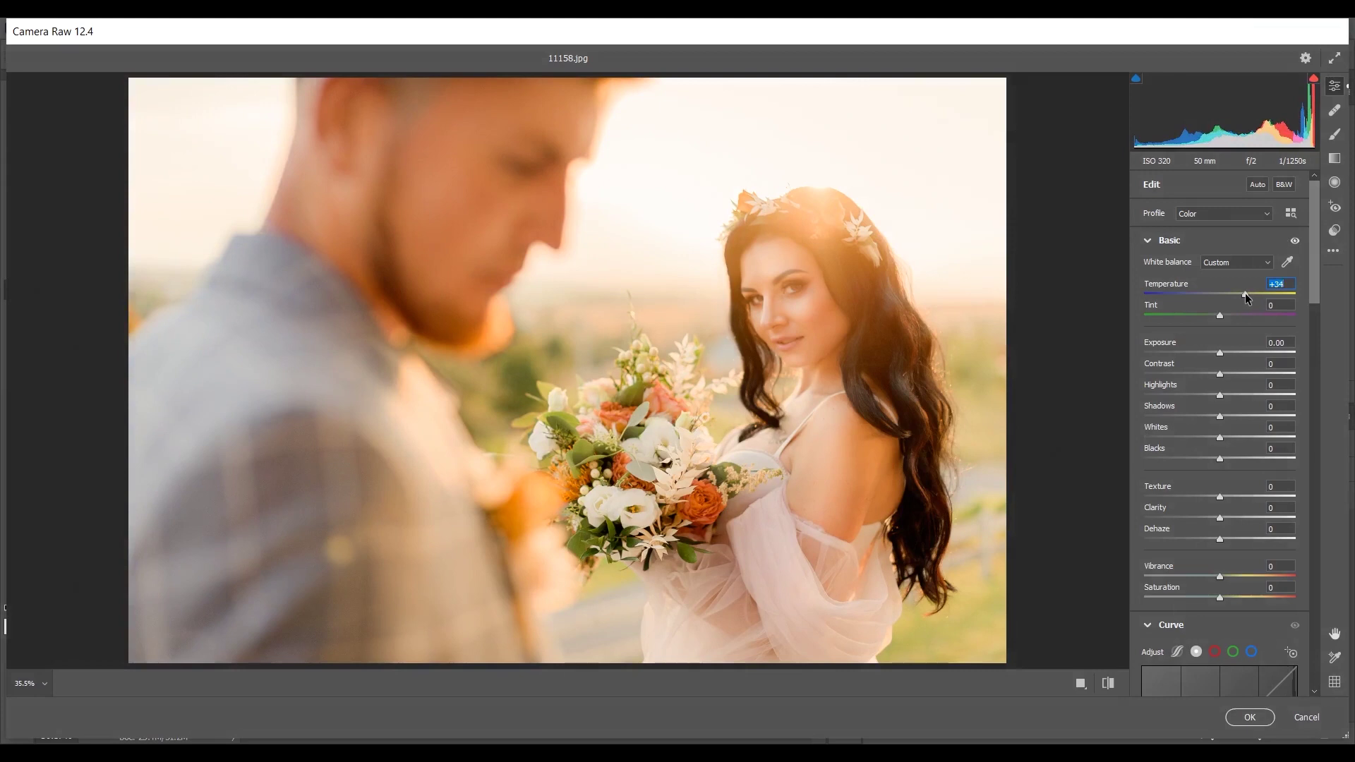
pyautogui.moveTo(1218, 314); pyautogui.dragTo(1208, 313)
pyautogui.moveTo(1208, 313); pyautogui.dragTo(1211, 315)
# Step: Set Exposure to -0.40, Contrast to -21, Highlights to -100, Shadows to +14, Whites to -35 and Blacks to +7
pyautogui.moveTo(1220, 353); pyautogui.dragTo(1214, 356)
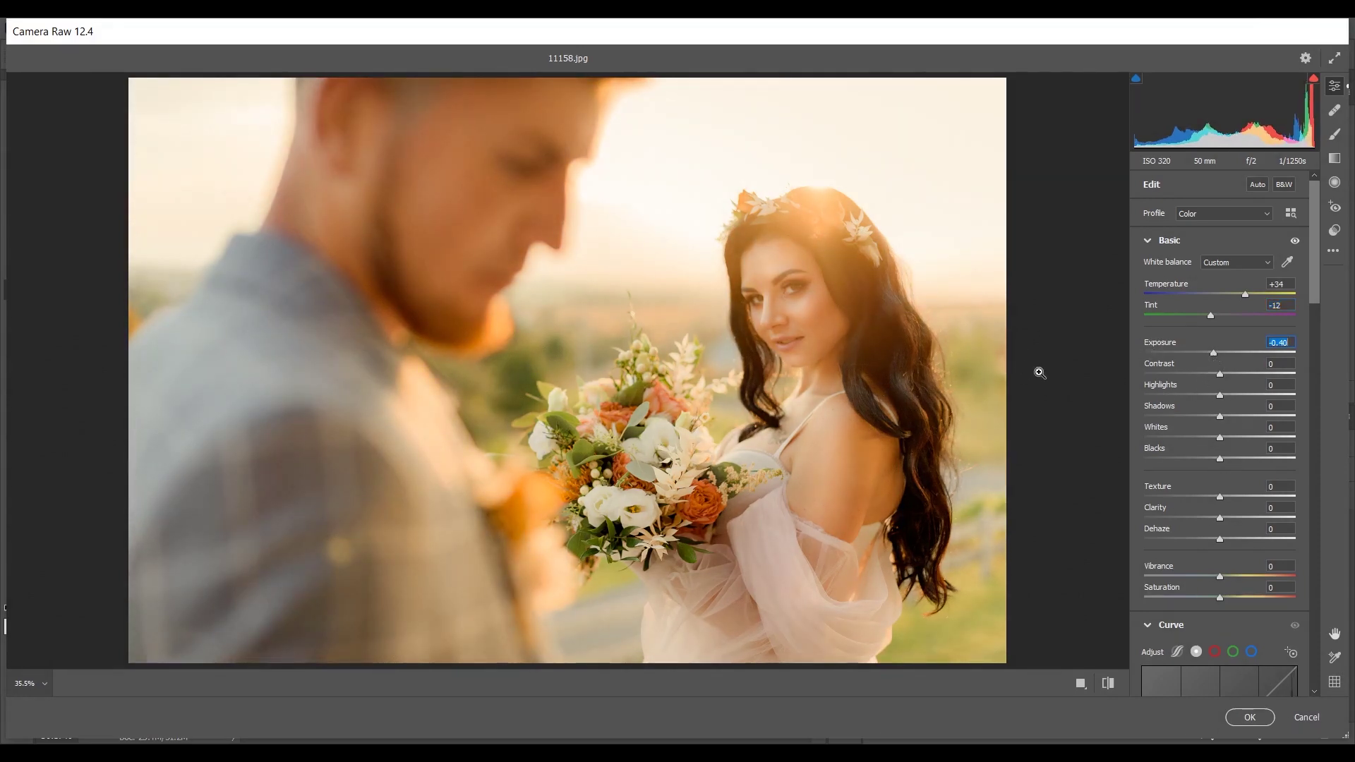
pyautogui.moveTo(1221, 377); pyautogui.dragTo(1206, 376)
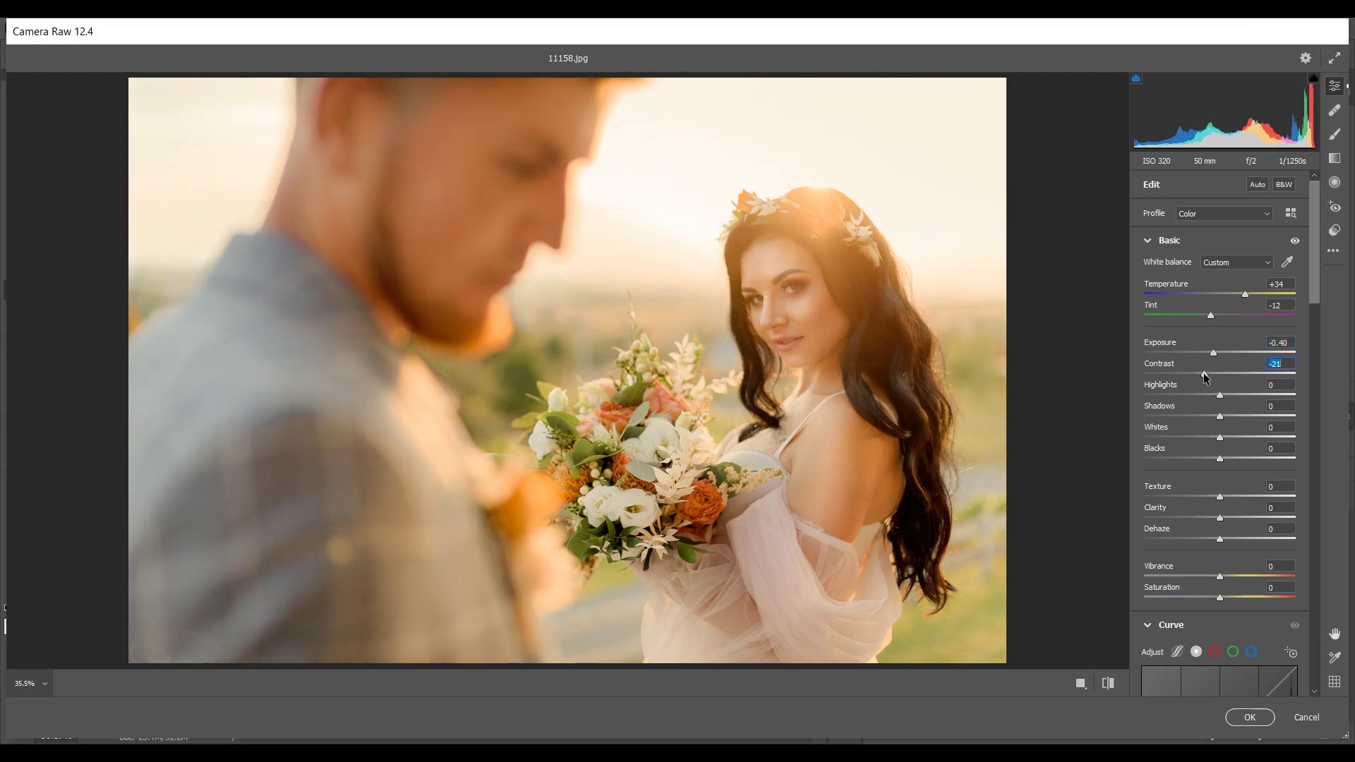
pyautogui.moveTo(1219, 396); pyautogui.dragTo(1084, 400)
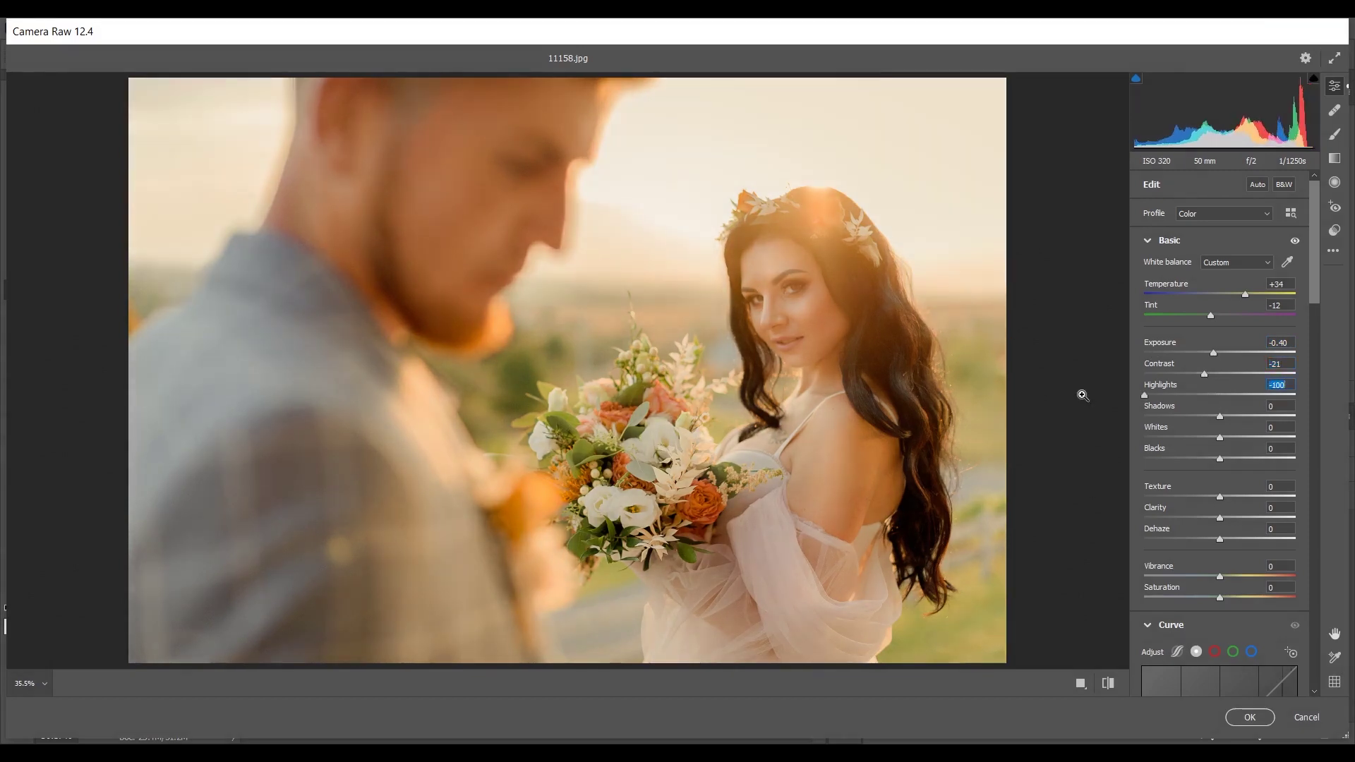
pyautogui.moveTo(1221, 420); pyautogui.dragTo(1231, 419)
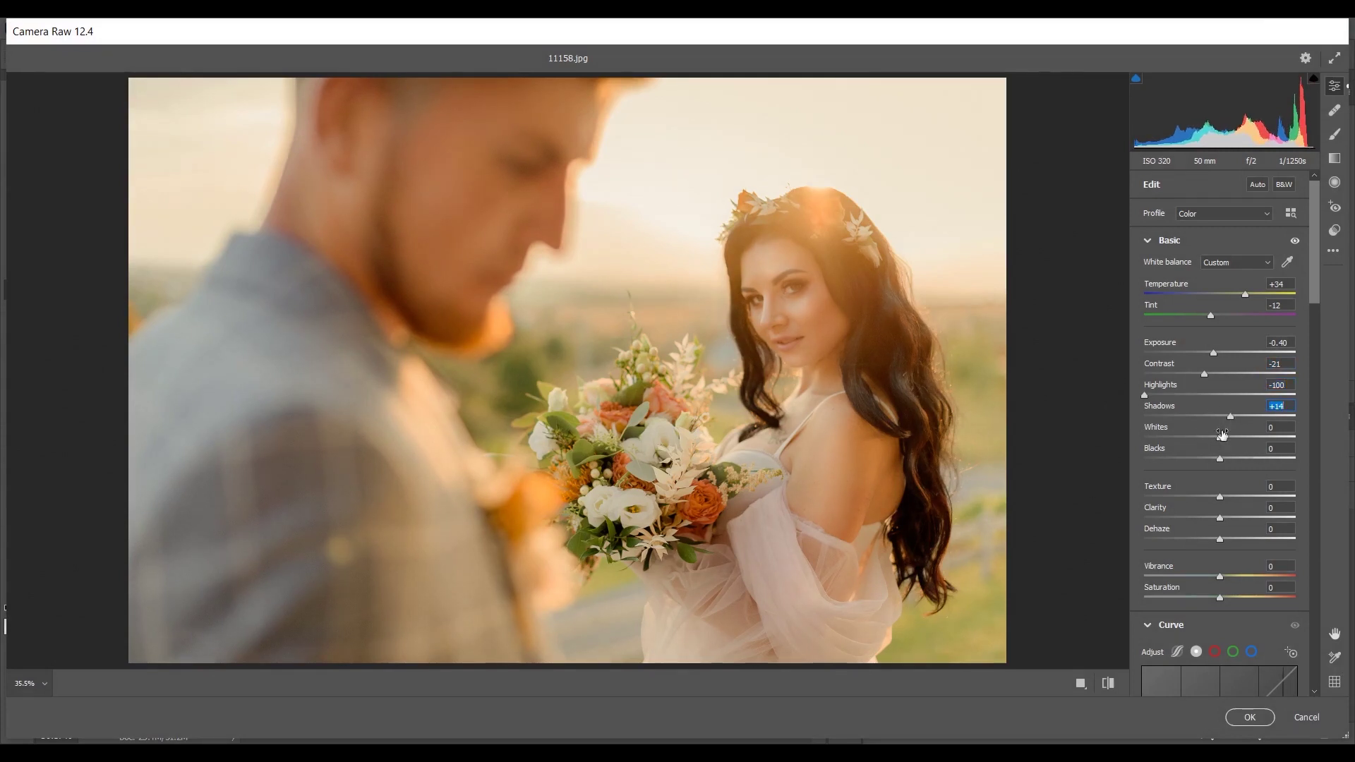
pyautogui.moveTo(1220, 434); pyautogui.dragTo(1193, 436)
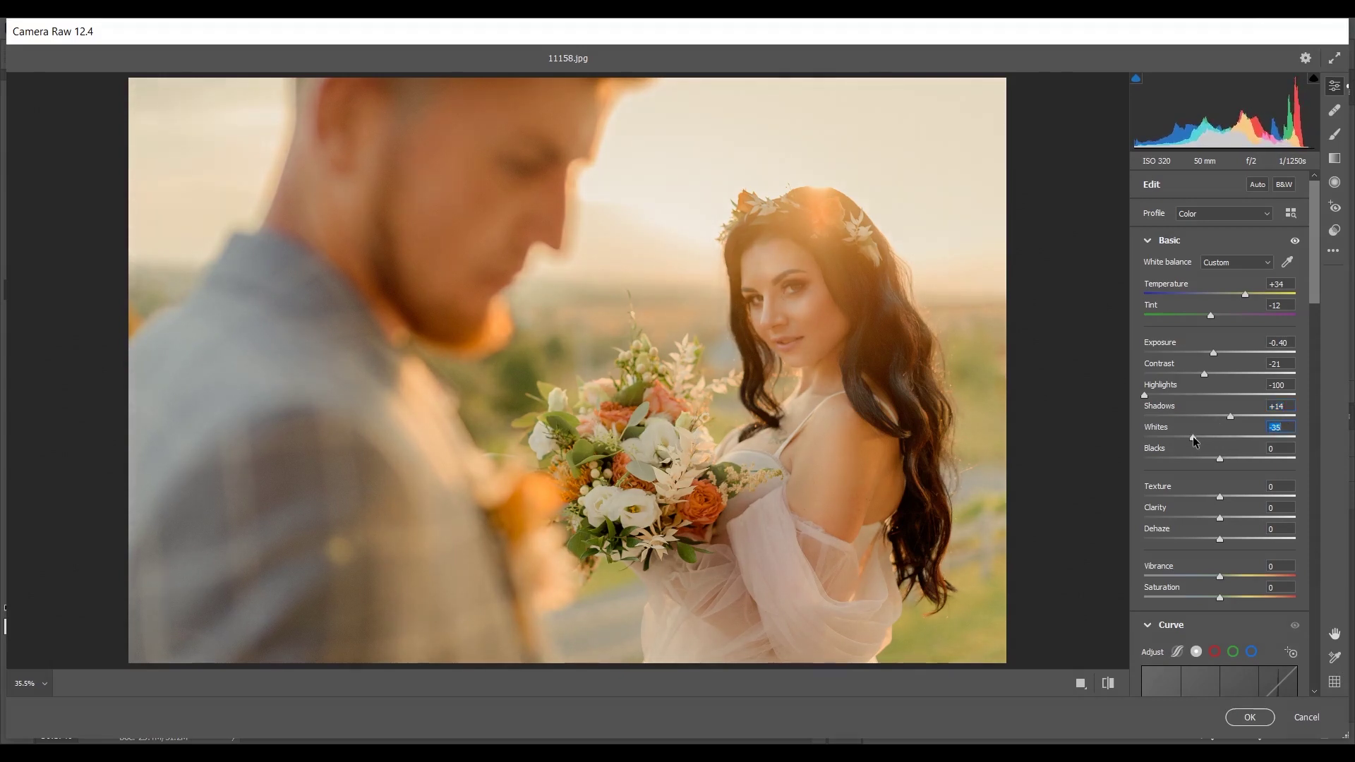
pyautogui.moveTo(1222, 457); pyautogui.dragTo(1228, 459)
pyautogui.scroll(-1, 1228, 457)
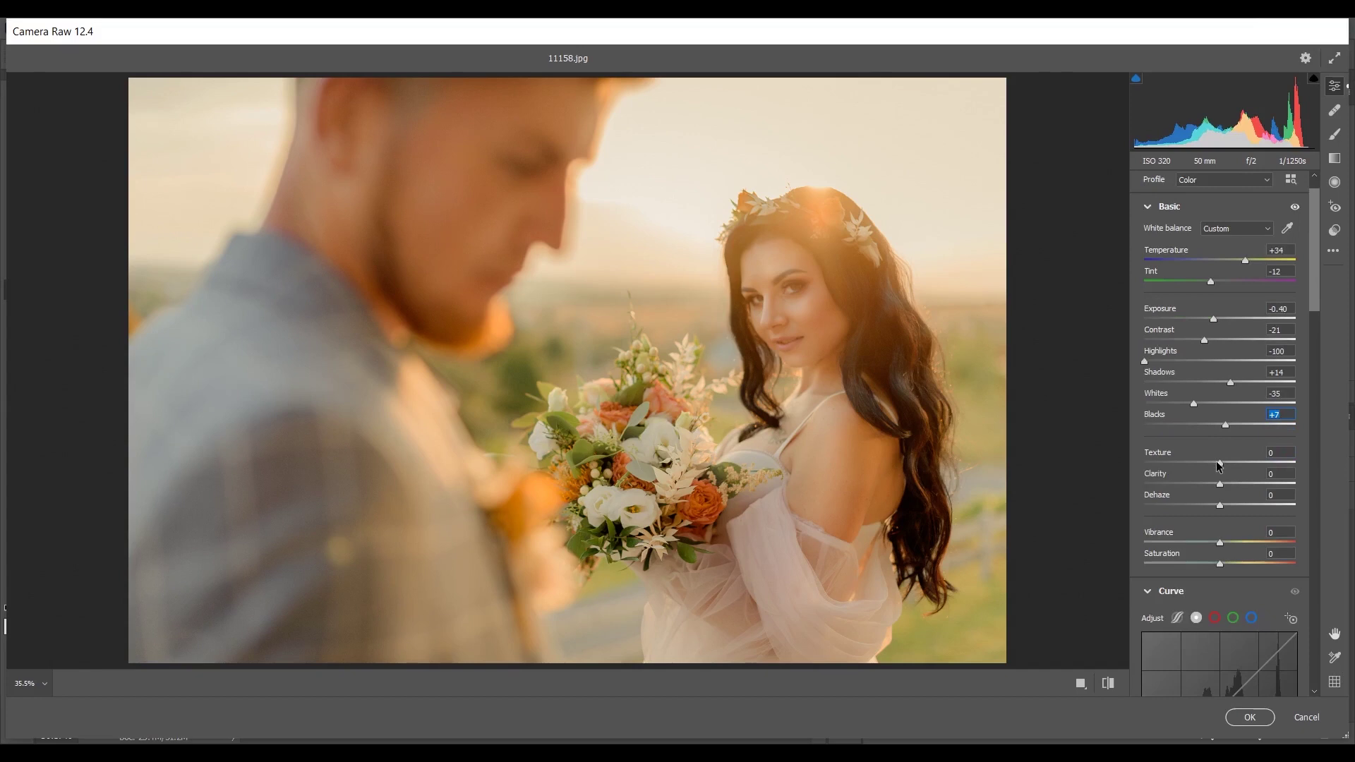
# Step: Set Texture to +8, Clarity to +5 and Dehaze to +3
pyautogui.moveTo(1216, 461); pyautogui.dragTo(1223, 463)
pyautogui.moveTo(1225, 466); pyautogui.dragTo(1223, 486)
pyautogui.click(1220, 505)
pyautogui.press('Up')
# Step: Set both Vibrance and Saturation to -5
pyautogui.press('Down')
pyautogui.press('Down')
pyautogui.press('Down')
pyautogui.press('Down')
pyautogui.press('Down')
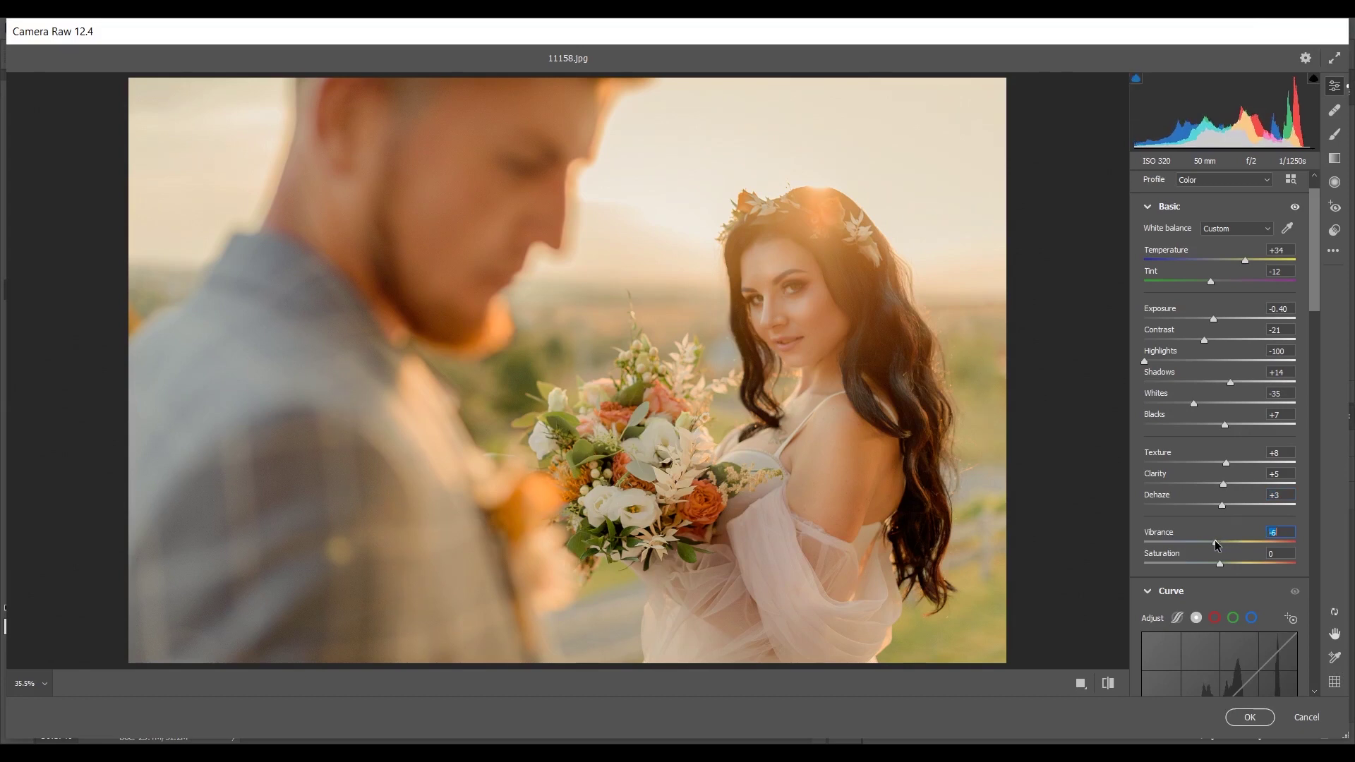
pyautogui.press('Tab')
pyautogui.press('Down')
pyautogui.press('Down')
pyautogui.press('Down')
pyautogui.press('Down')
pyautogui.press('Down')
# Step: Lift the black point of the main point curve and add a shadow point at input 27, output 33
pyautogui.scroll(-7, 1234, 517)
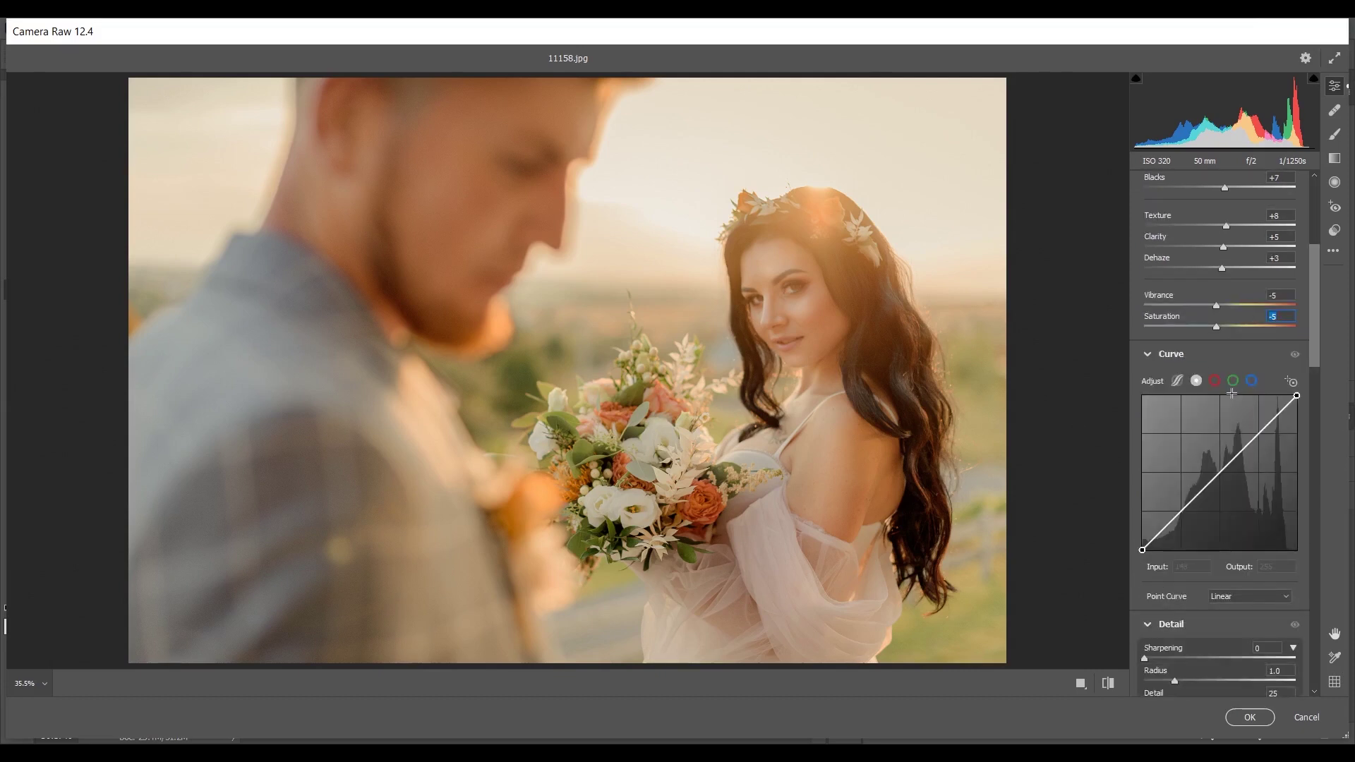
pyautogui.scroll(-1, 1227, 392)
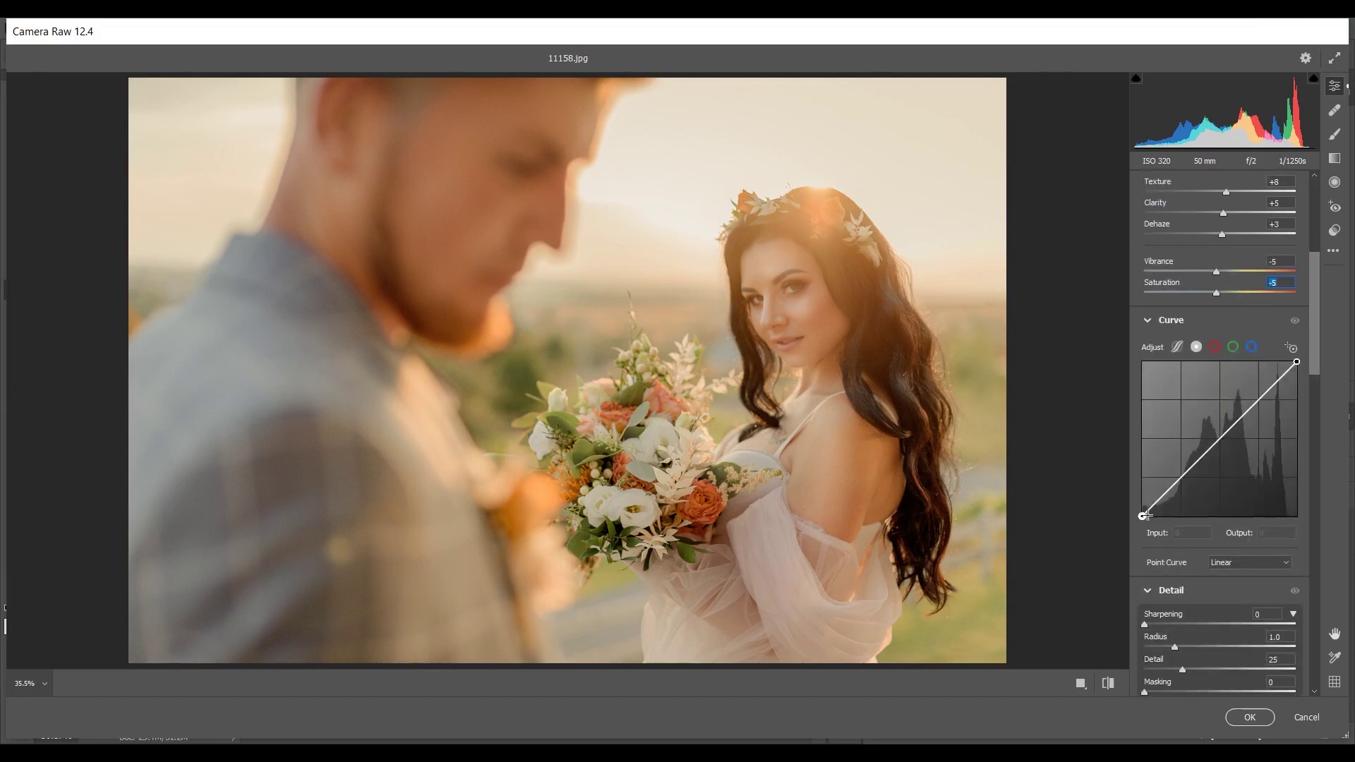
pyautogui.moveTo(1141, 516); pyautogui.dragTo(1141, 510)
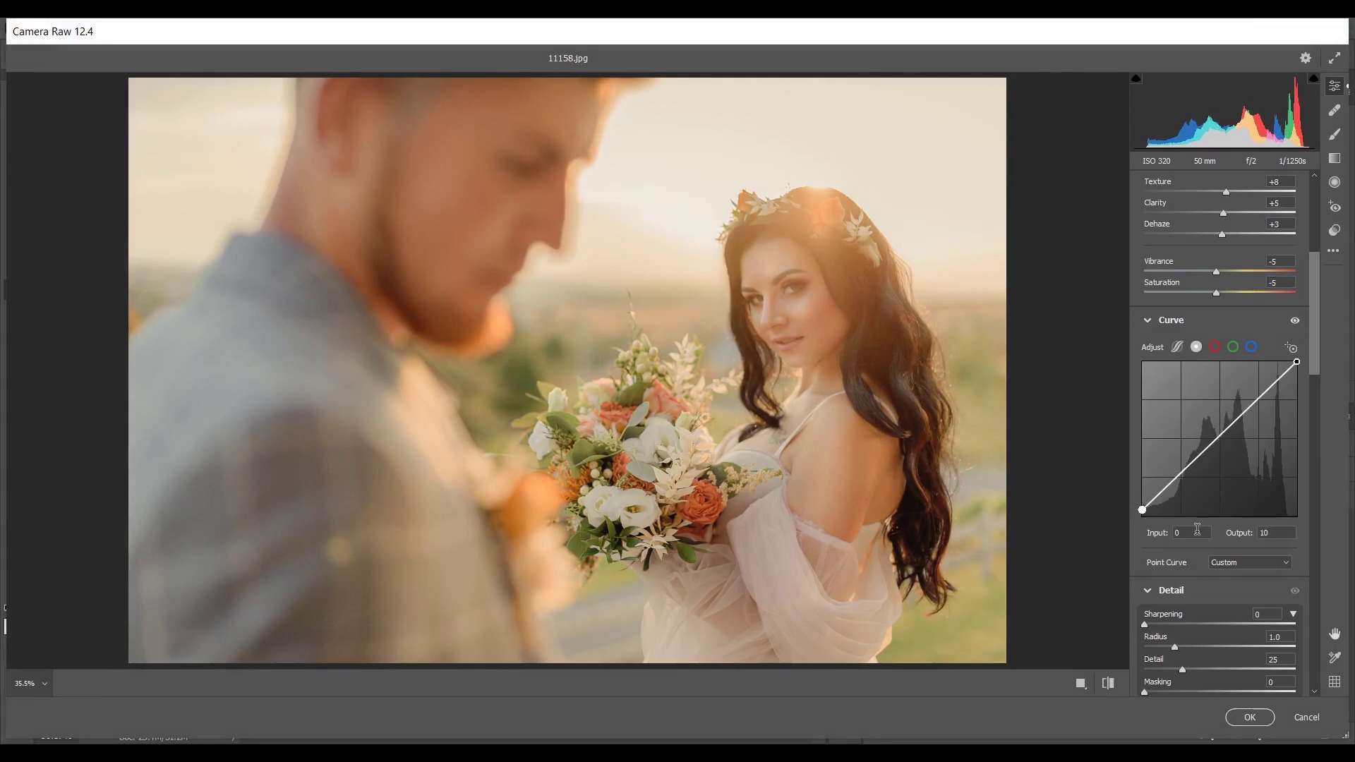
pyautogui.press('Up')
pyautogui.press('Up')
pyautogui.moveTo(1179, 474); pyautogui.dragTo(1157, 495)
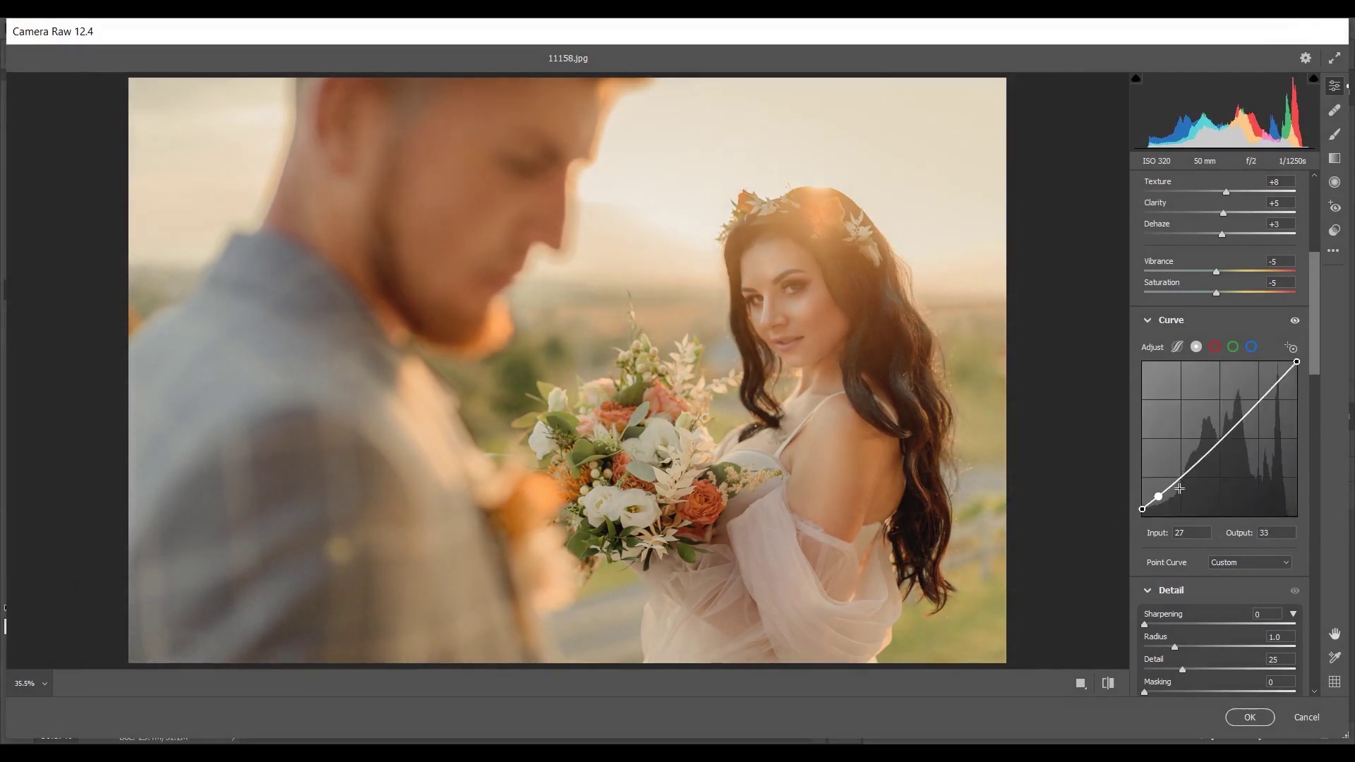
# Step: Add a midtone point to the main point curve at input 95, output 91
pyautogui.moveTo(1192, 464); pyautogui.dragTo(1200, 451)
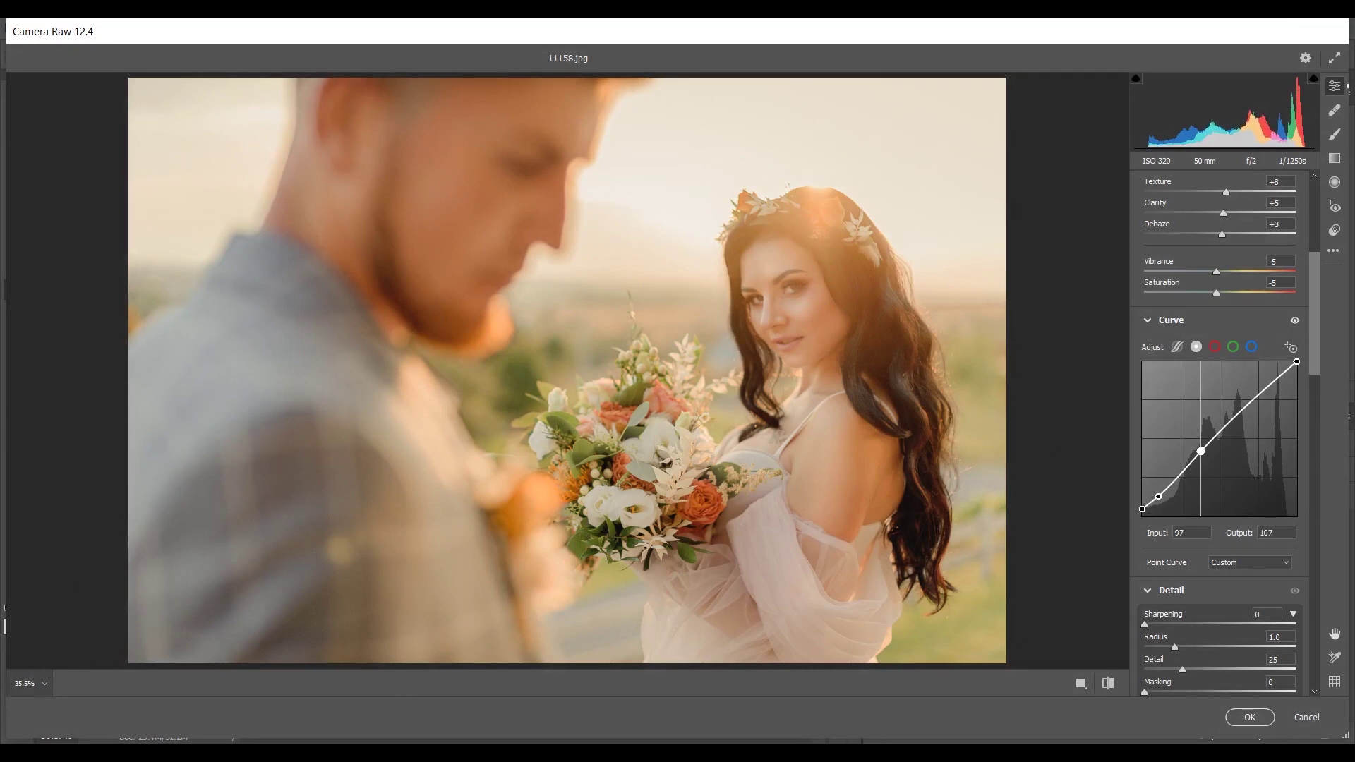
pyautogui.click(1190, 531)
pyautogui.press('BackSpace')
pyautogui.write('5')
pyautogui.click(1286, 533)
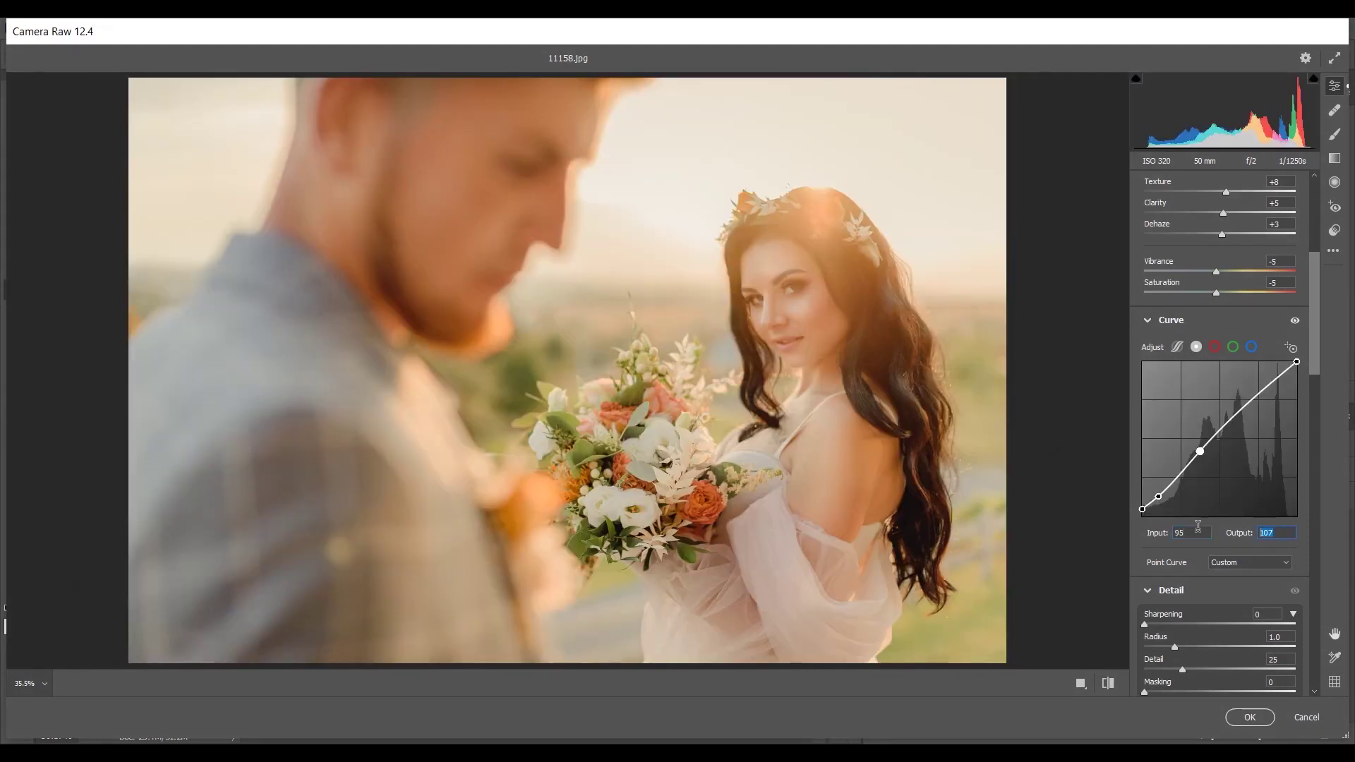
pyautogui.write('91')
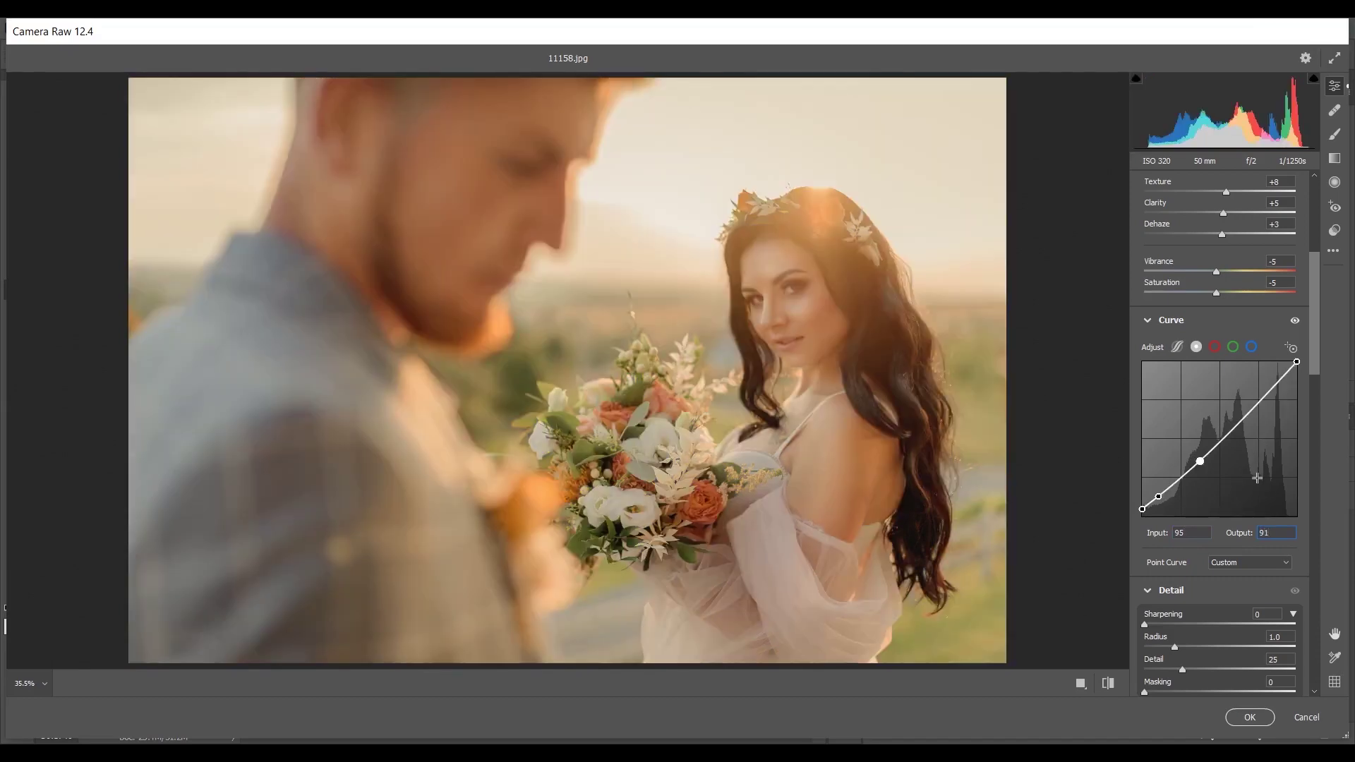
# Step: Add a highlight point at input 179, output 177 on the main curve and lower its white point to output 231
pyautogui.click(1249, 412)
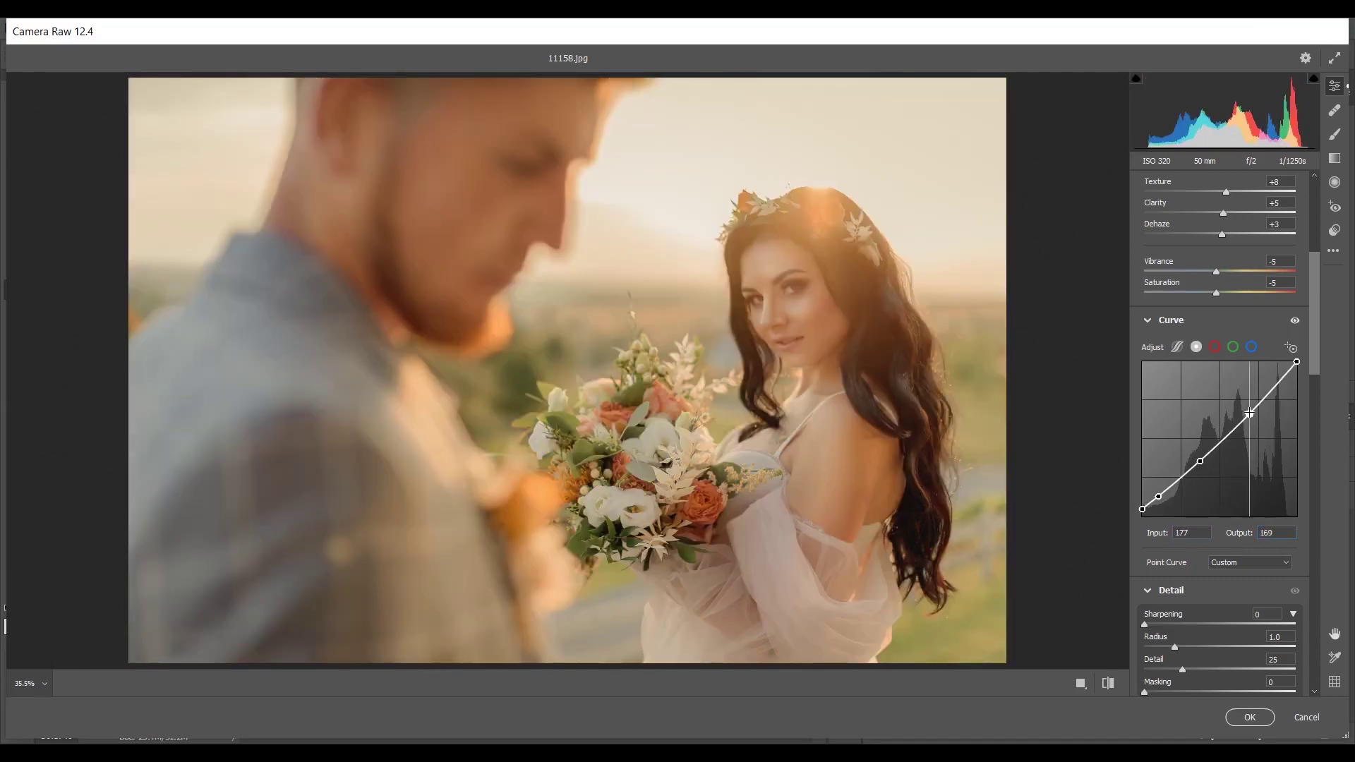
pyautogui.click(1191, 533)
pyautogui.write('179')
pyautogui.press('Tab')
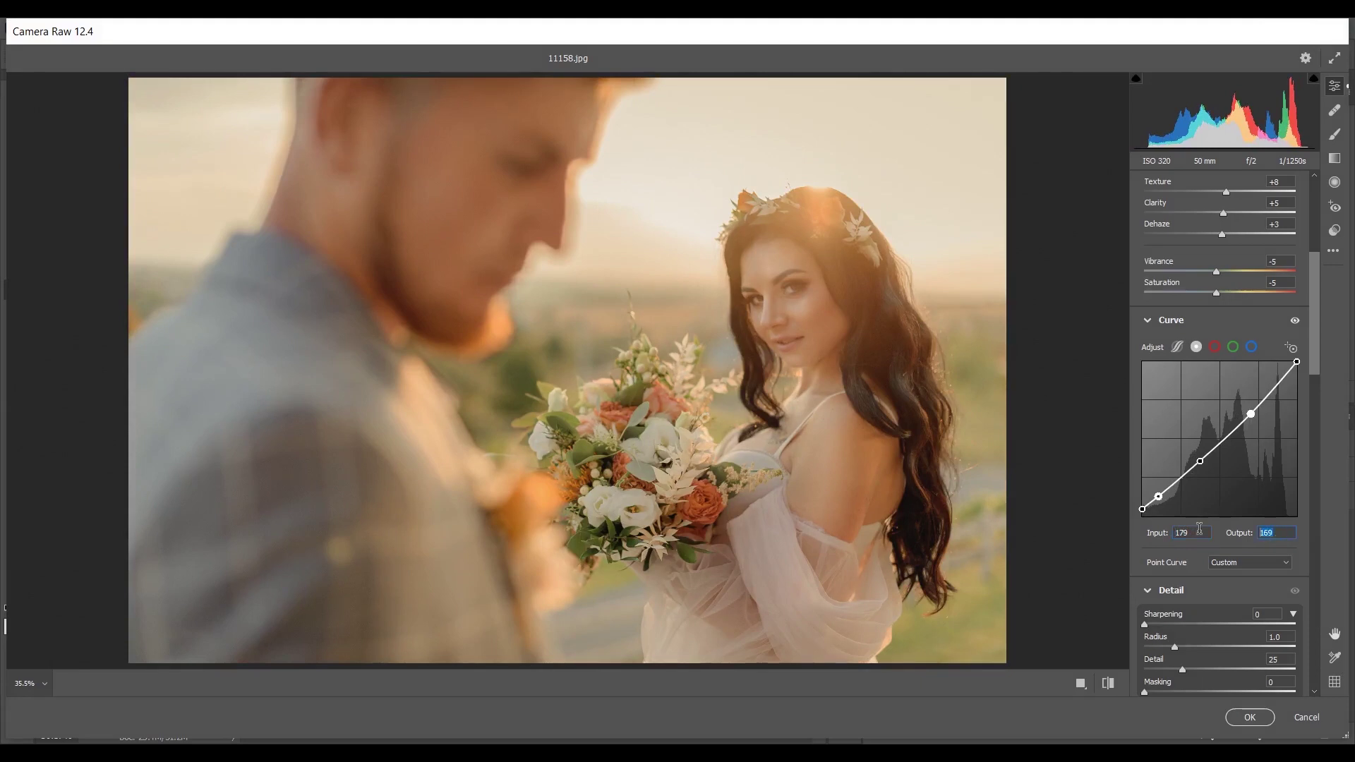
pyautogui.write('177')
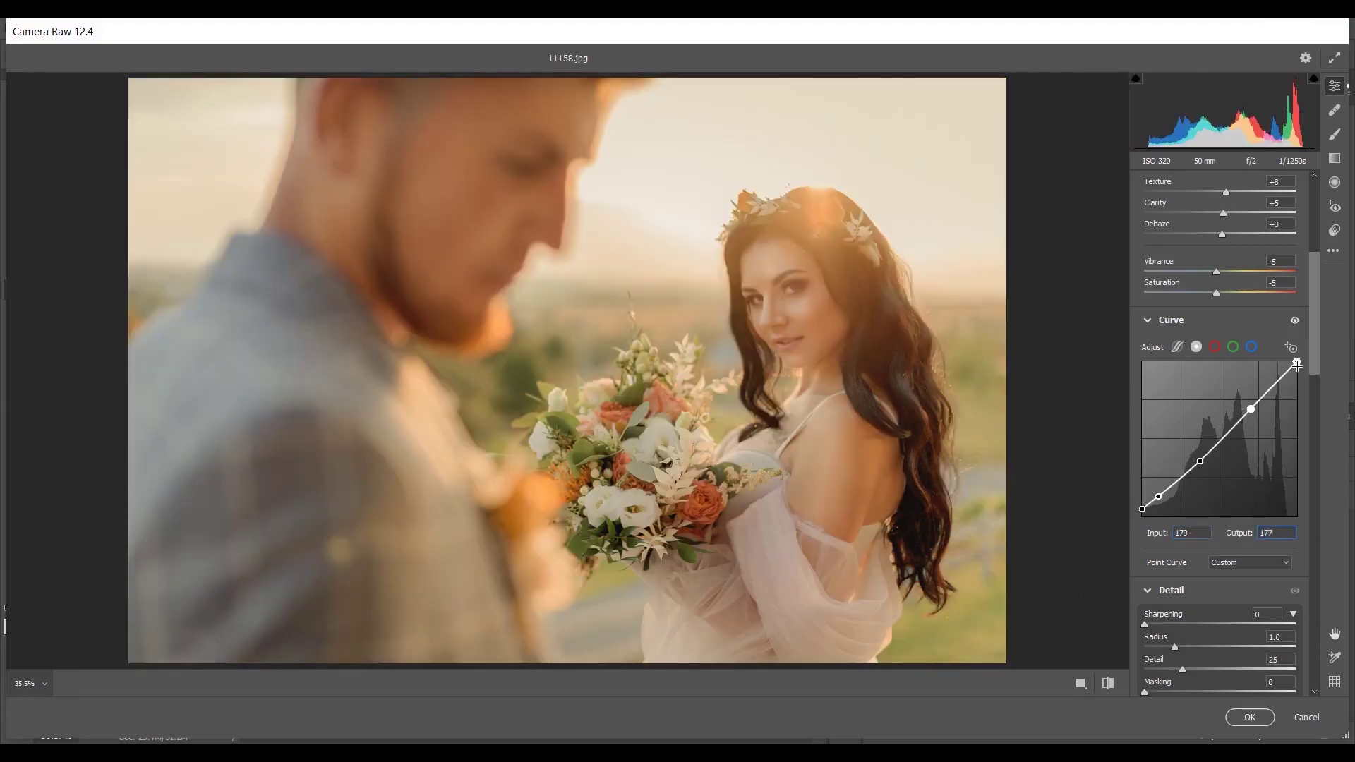
pyautogui.moveTo(1297, 364); pyautogui.dragTo(1296, 377)
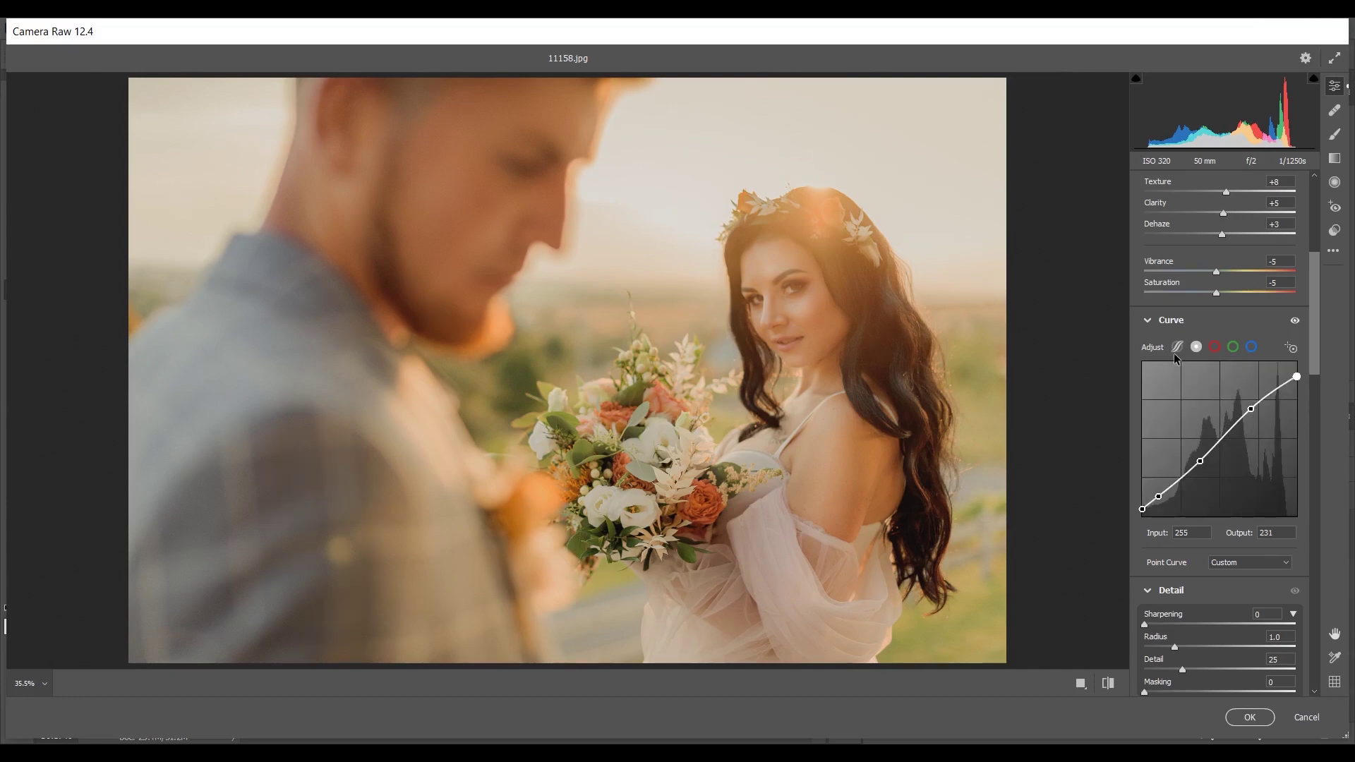
# Step: Add a shadow point to the red channel curve at input 49, output 16
pyautogui.click(1215, 347)
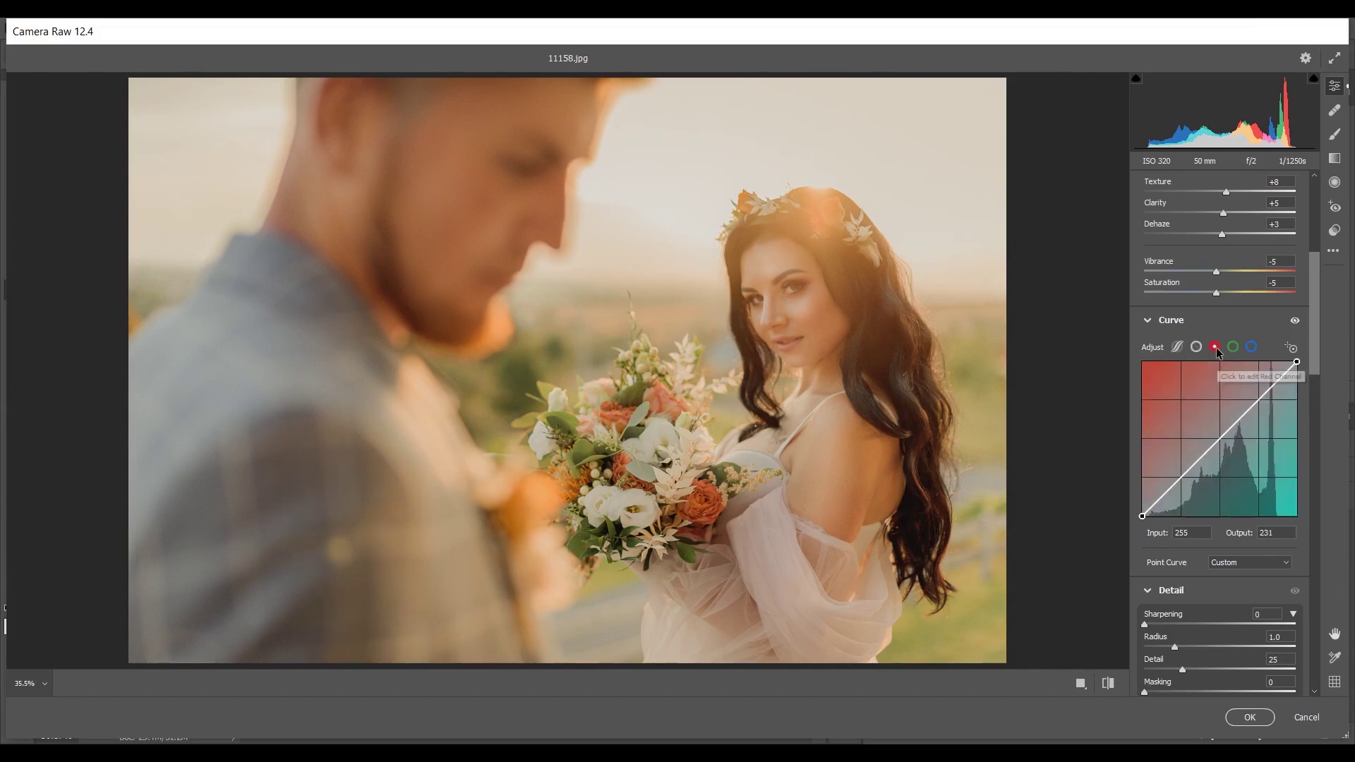
pyautogui.moveTo(1179, 479); pyautogui.dragTo(1179, 489)
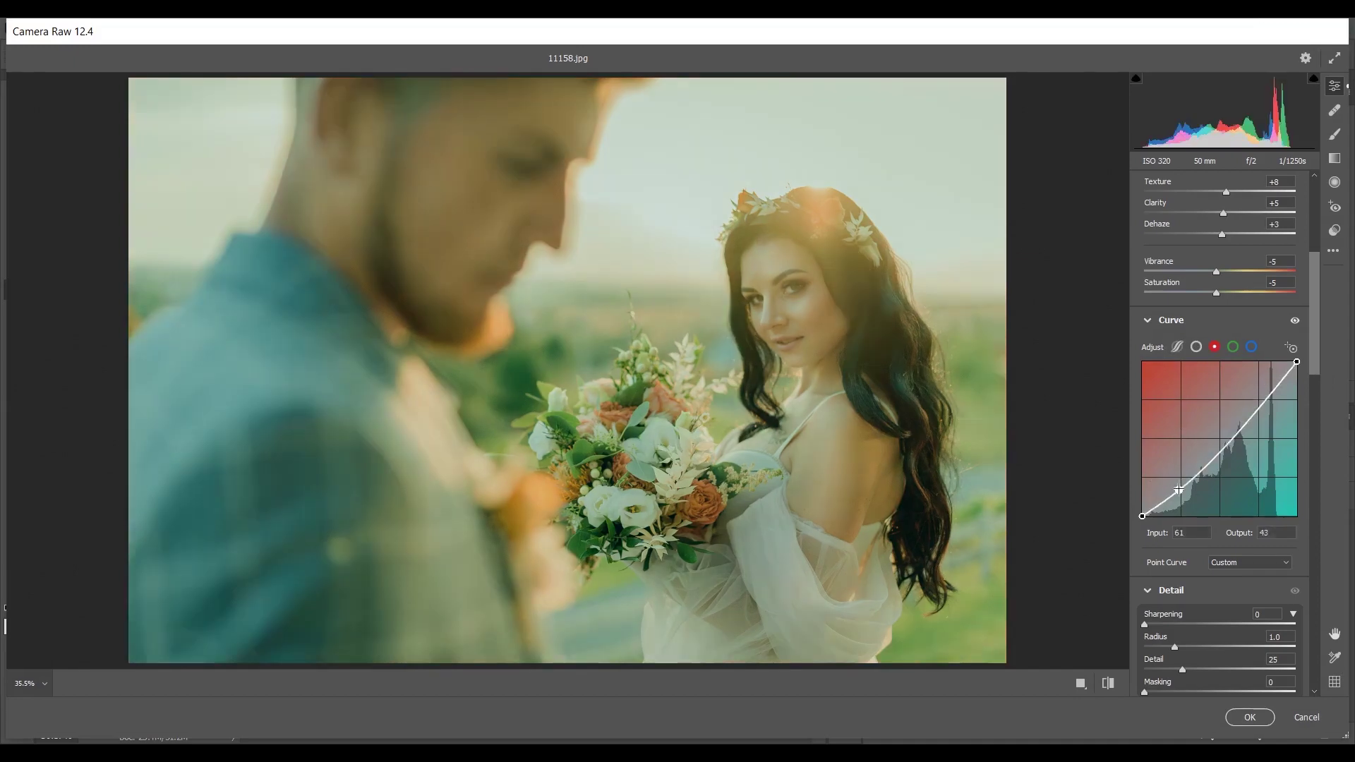
pyautogui.write('49')
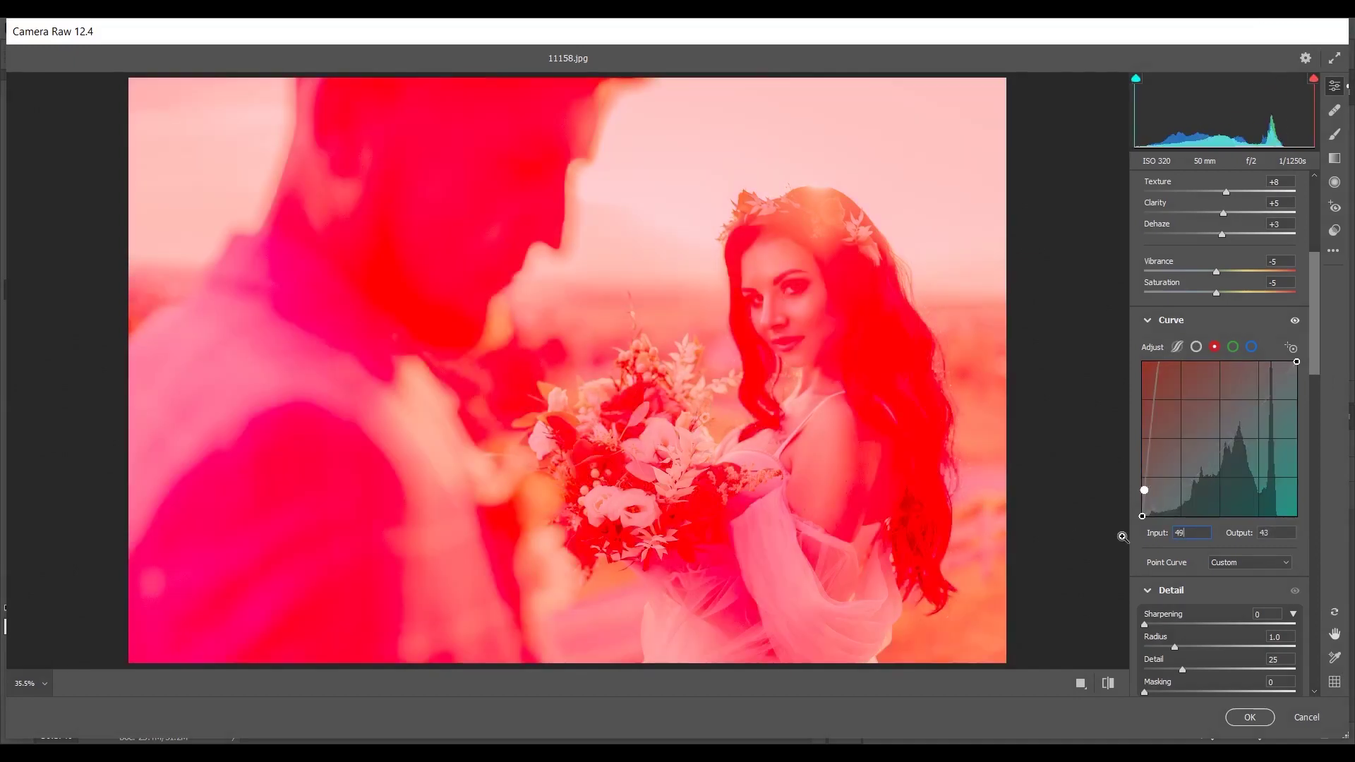
pyautogui.click(1277, 531)
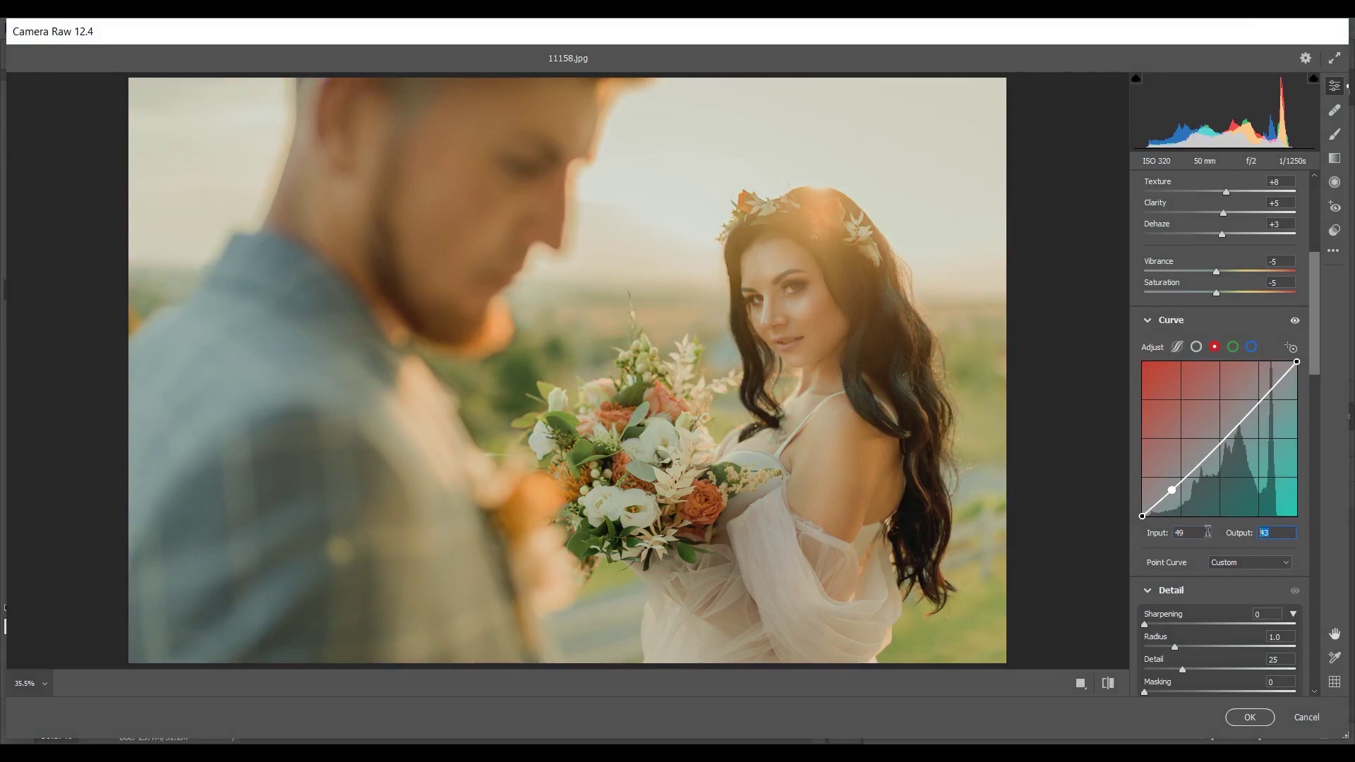
pyautogui.write('16')
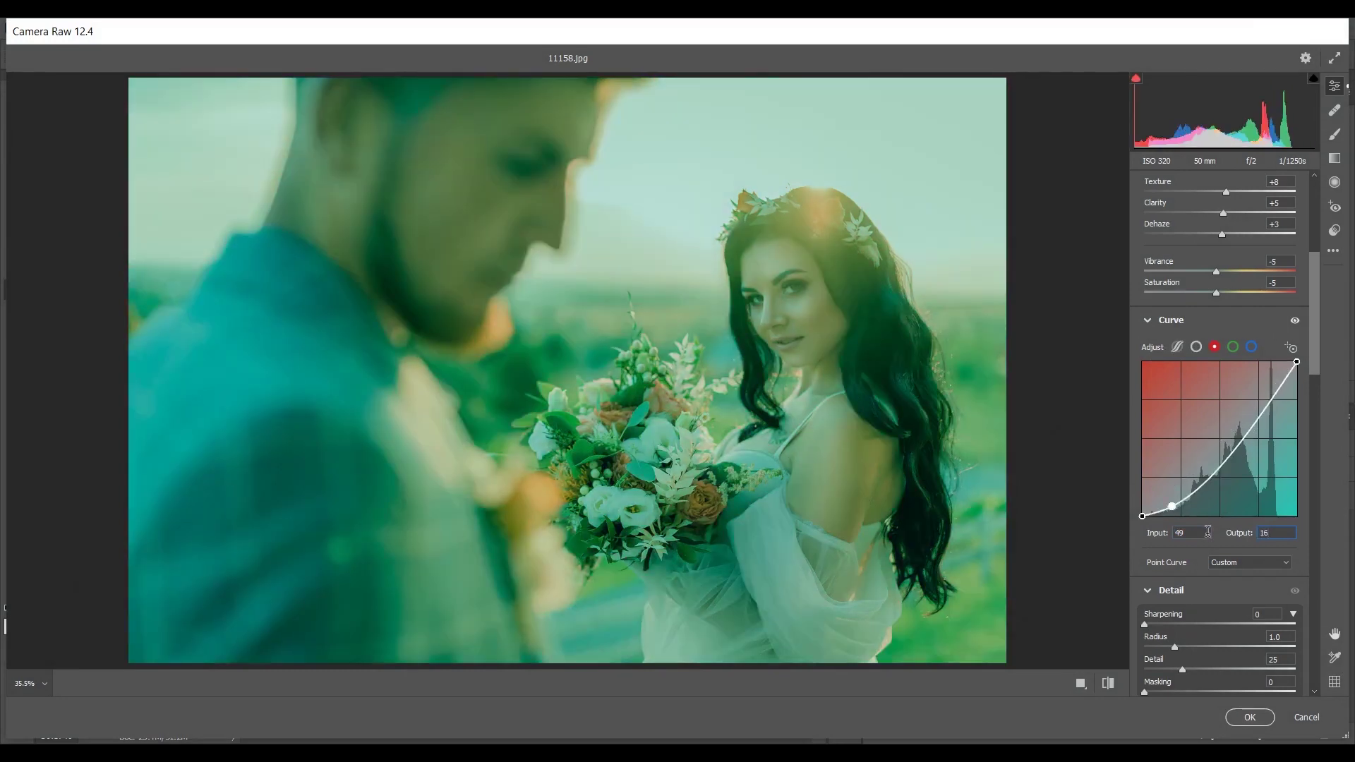
# Step: Add a point at input 82, output 57 to the red channel curve
pyautogui.click(1229, 447)
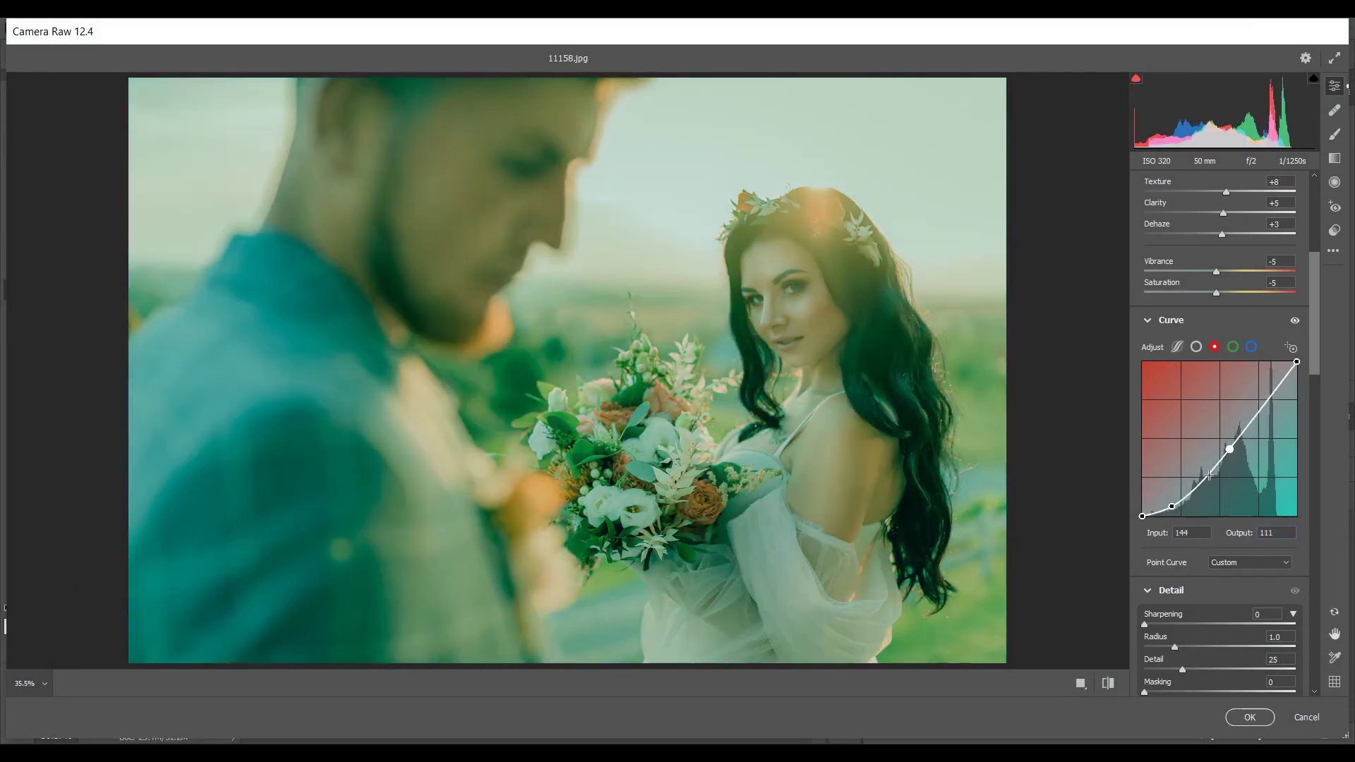
pyautogui.doubleClick(1202, 534)
pyautogui.write('82')
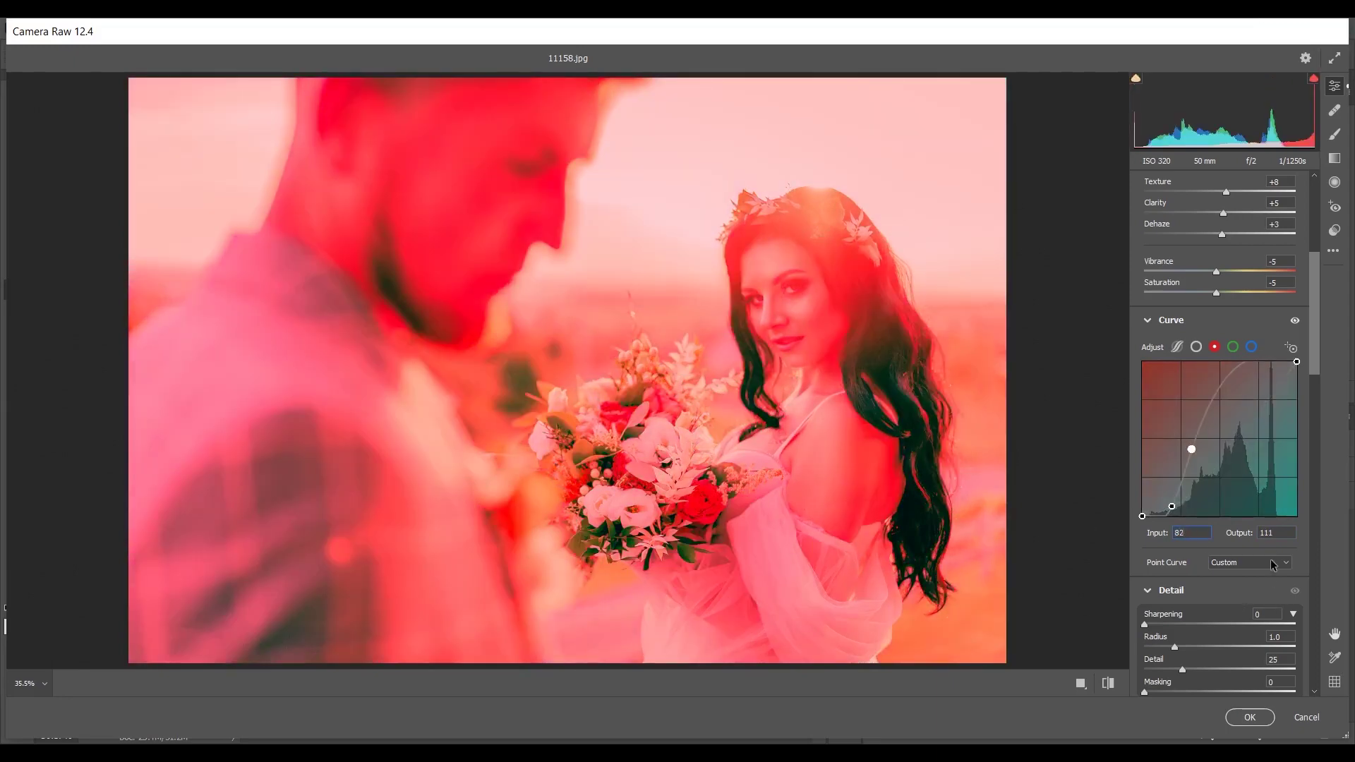
pyautogui.press('Tab')
pyautogui.write('57')
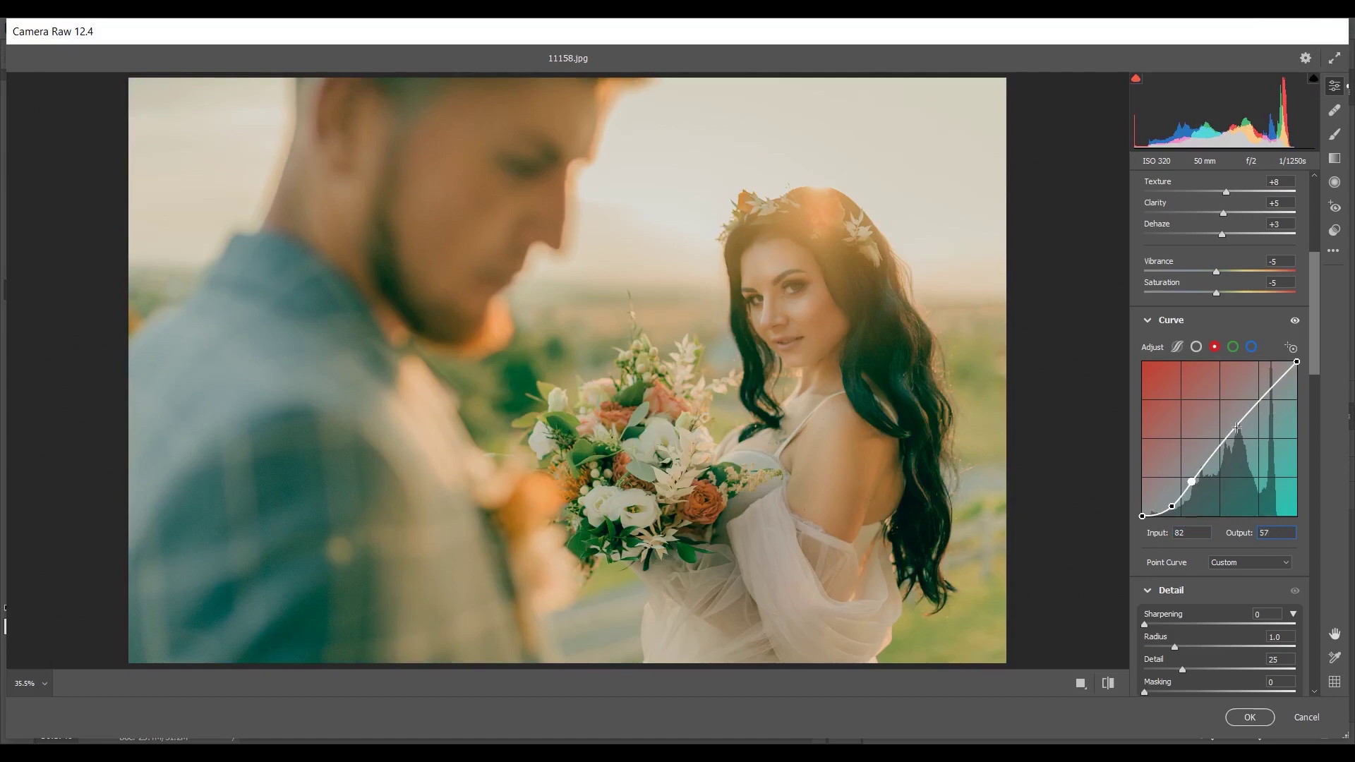
# Step: Add a midtone point at input 113, output 119 to the red channel curve
pyautogui.click(1237, 427)
pyautogui.write('113')
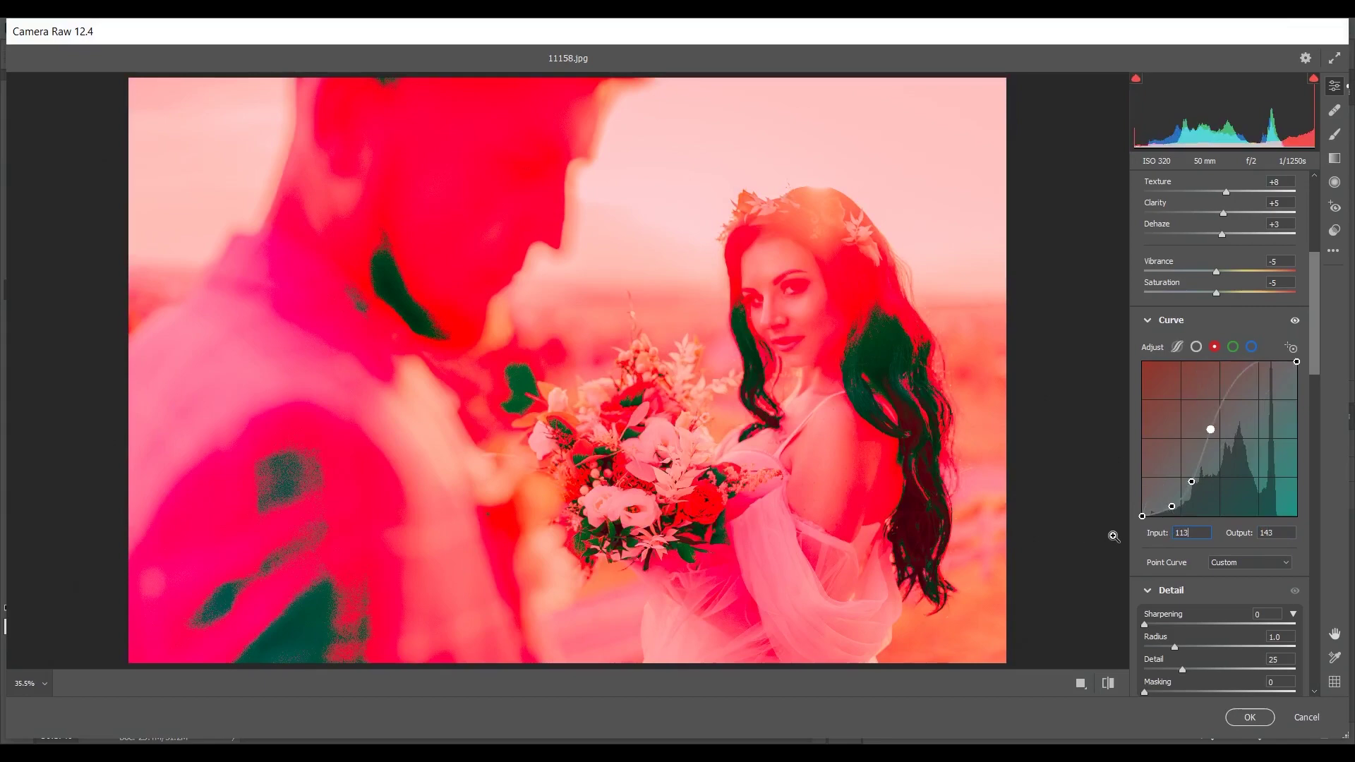
pyautogui.press('Tab')
pyautogui.write('119')
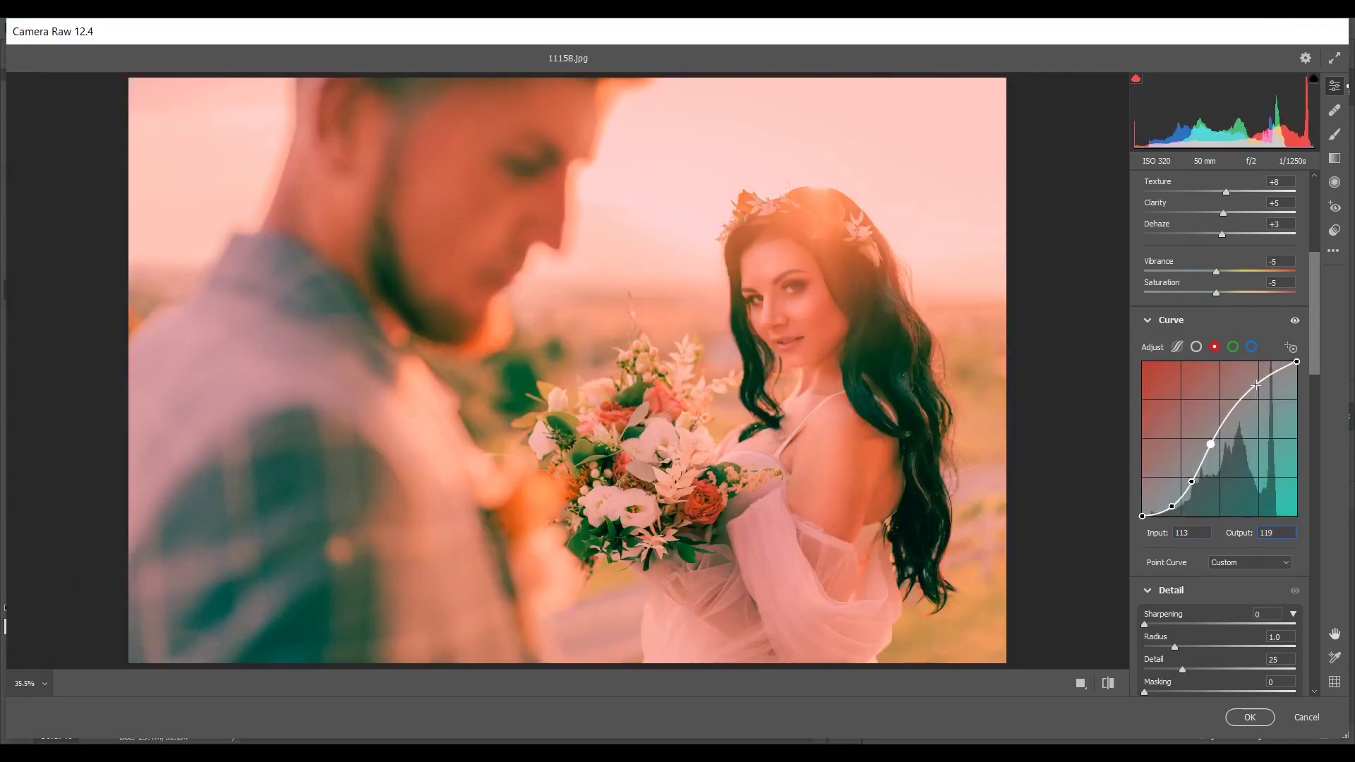
# Step: Add a highlight point at input 179, output 196 to the red channel curve
pyautogui.click(1256, 384)
pyautogui.click(1196, 534)
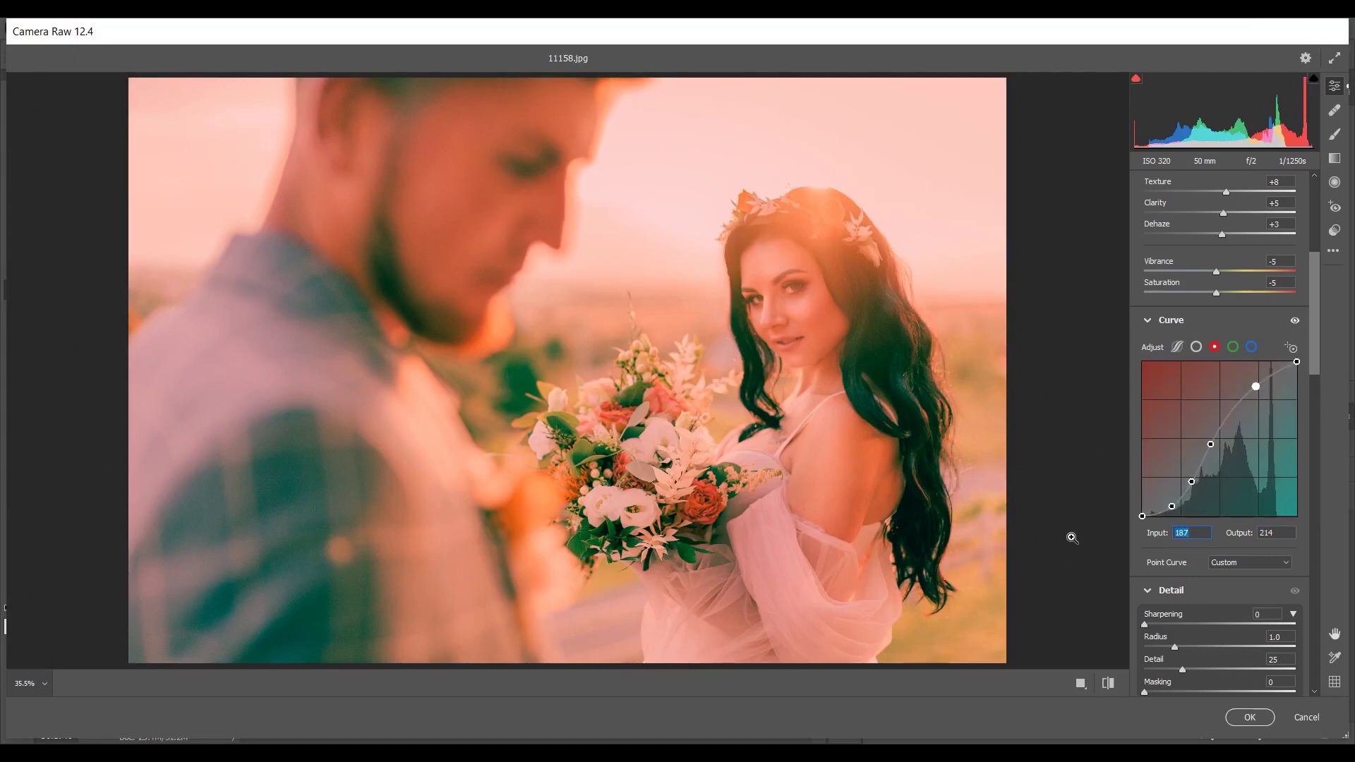
pyautogui.write('179')
pyautogui.press('Tab')
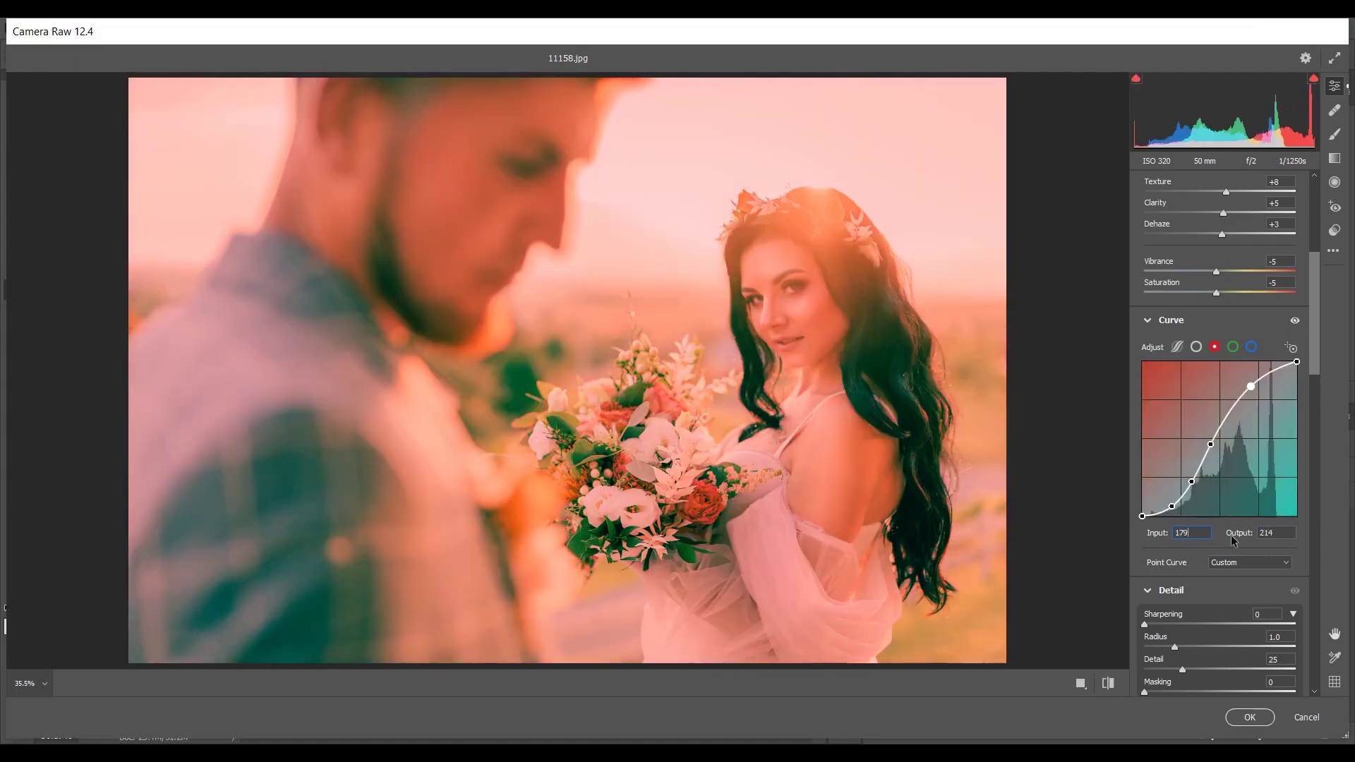
pyautogui.write('1')
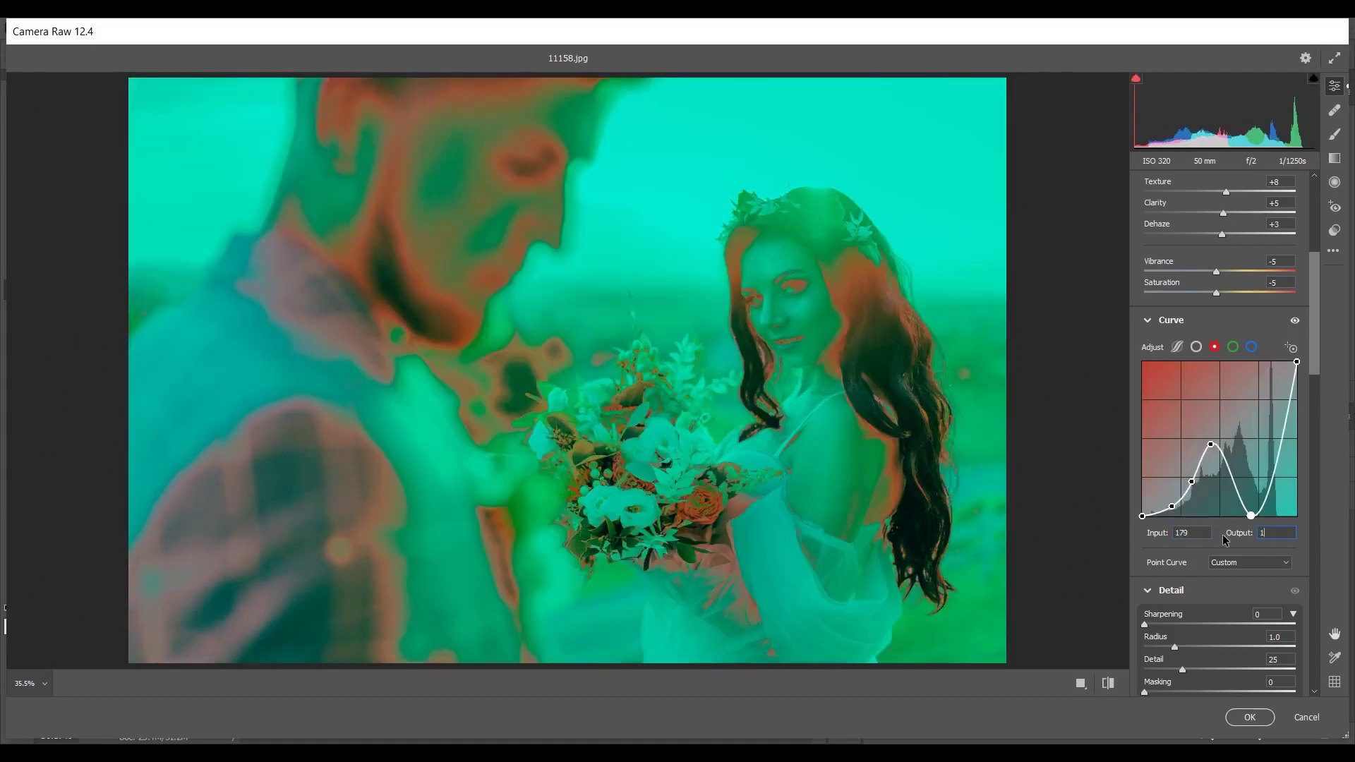
pyautogui.write('96')
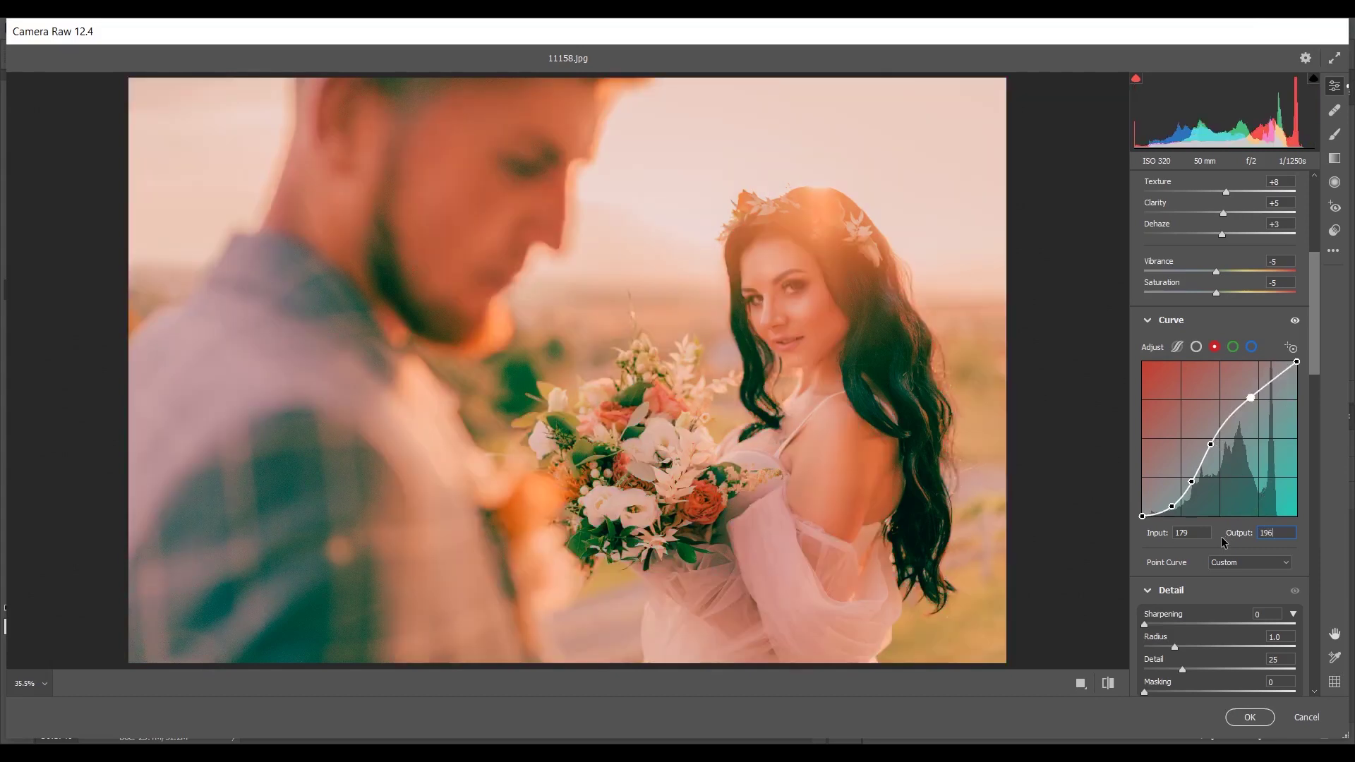
# Step: Add a shadow point at input 45, output 17 to the green channel curve
pyautogui.click(1233, 346)
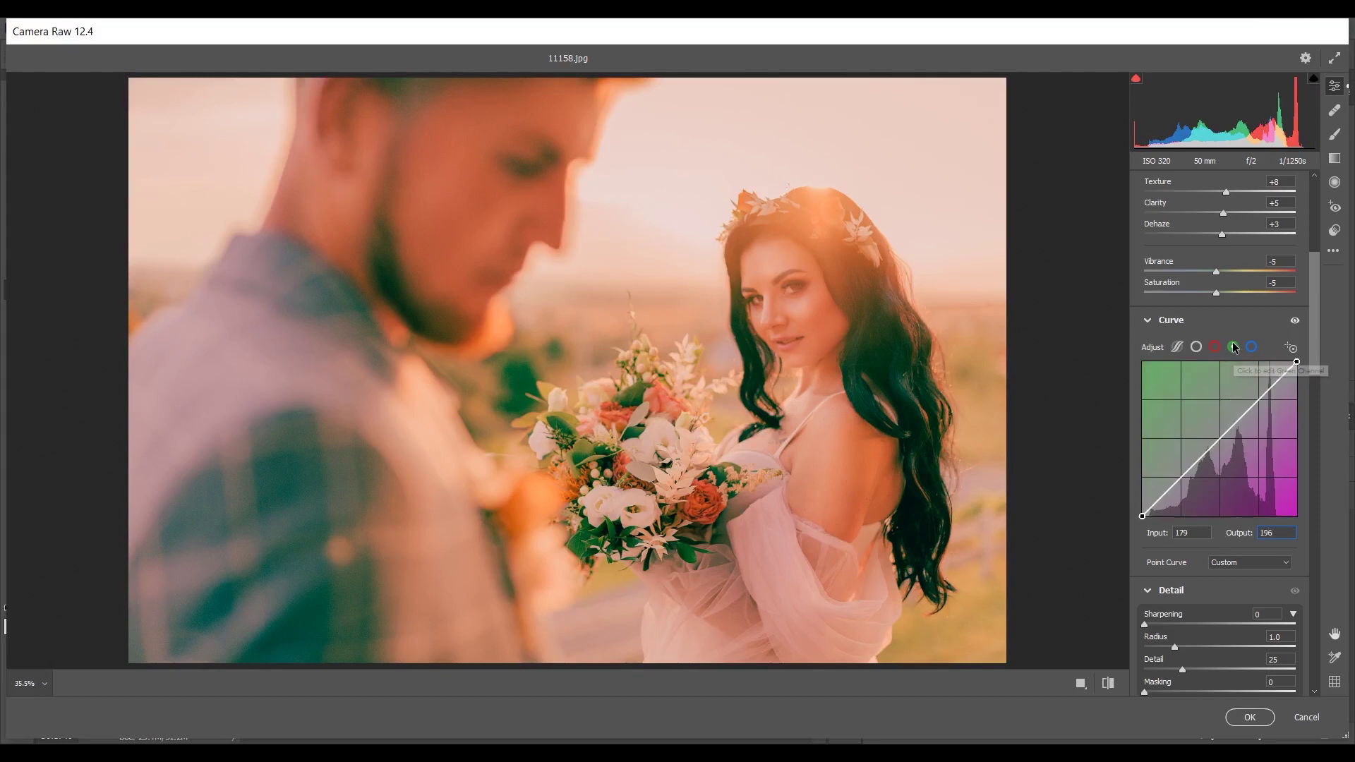
pyautogui.click(1173, 486)
pyautogui.click(1191, 534)
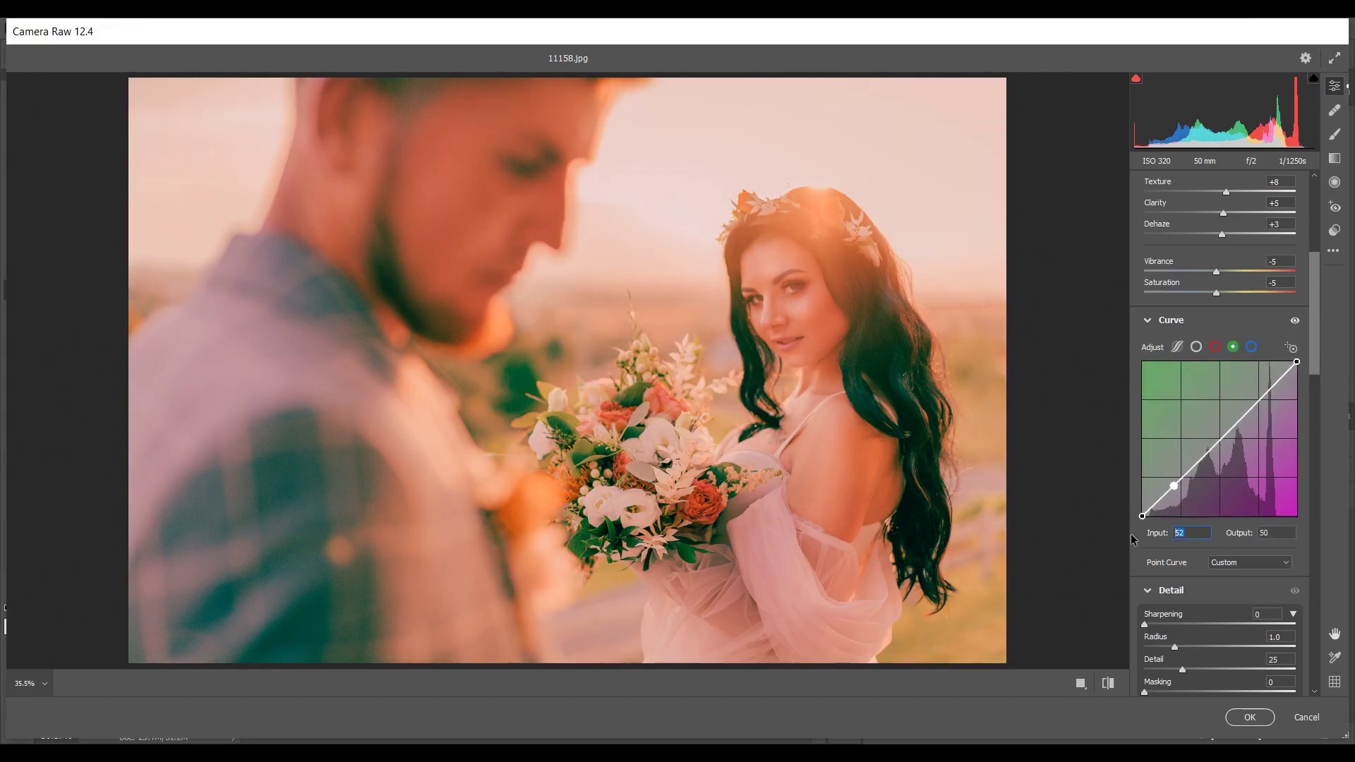
pyautogui.write('45')
pyautogui.press('Tab')
pyautogui.write('17')
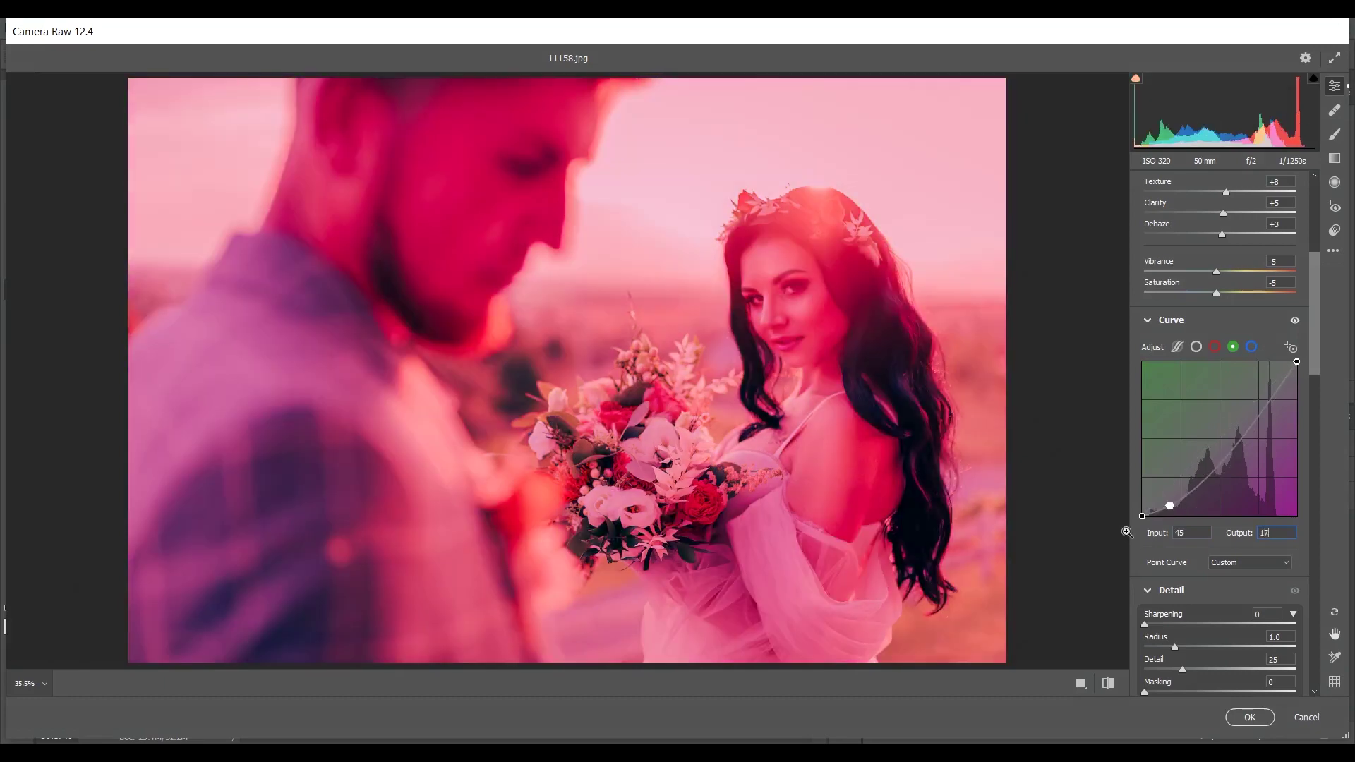
# Step: Add a second point at input 85, output 70 to the green channel curve
pyautogui.click(1219, 457)
pyautogui.click(1195, 530)
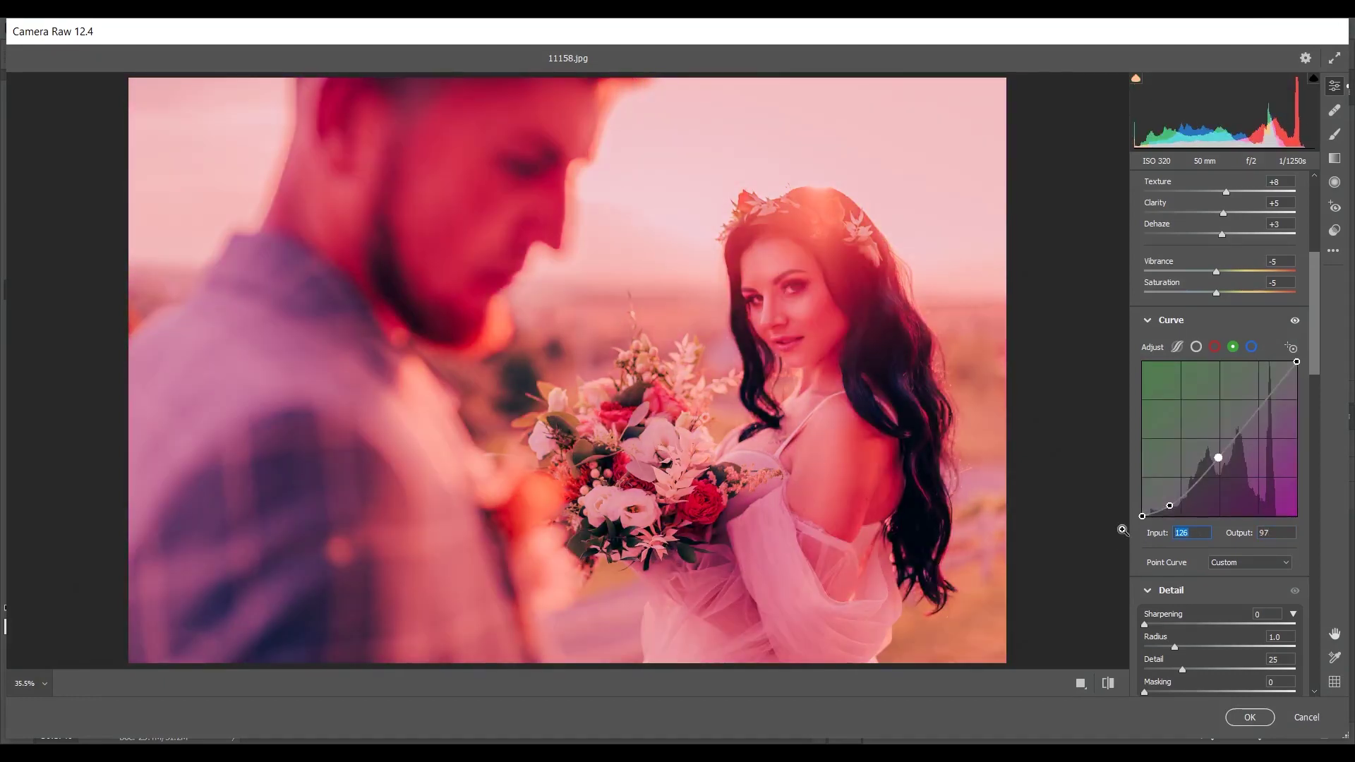
pyautogui.write('85')
pyautogui.press('Tab')
pyautogui.write('70')
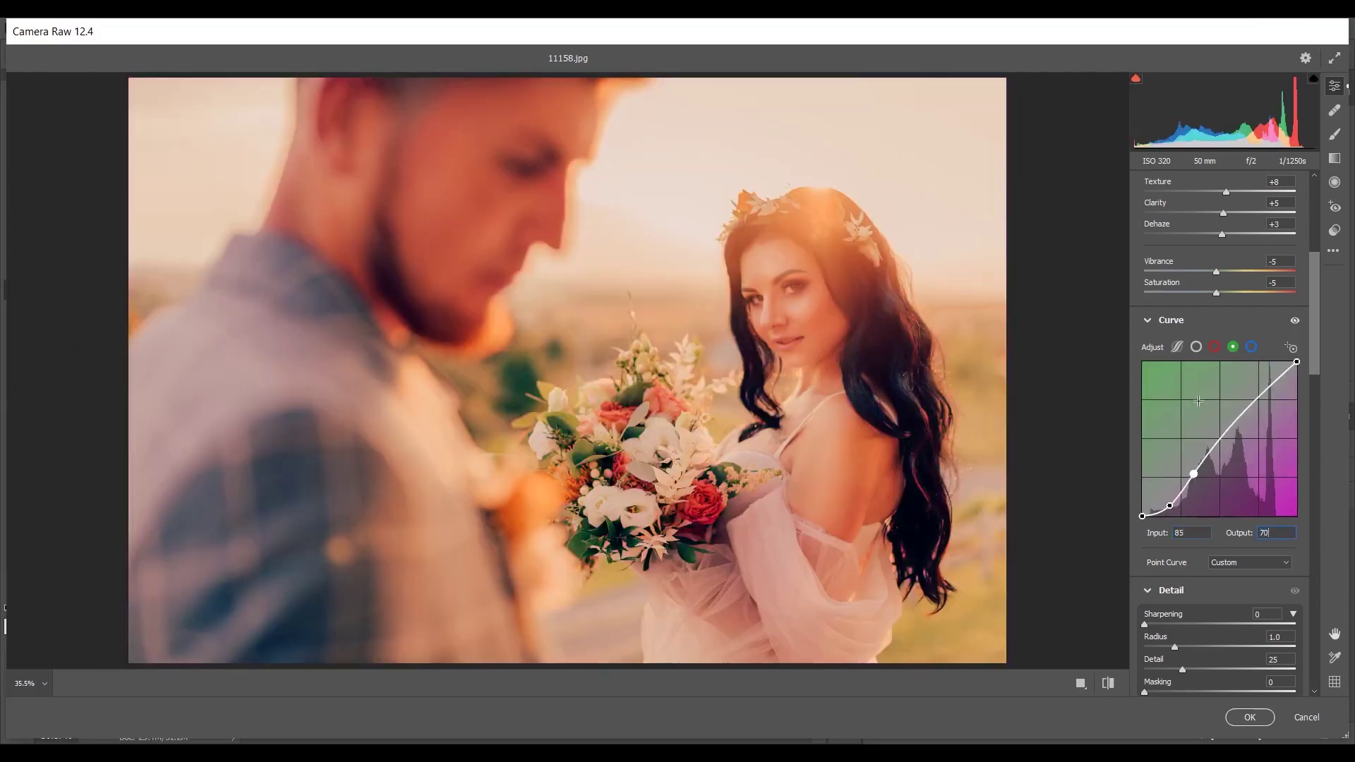
# Step: Add a midtone point at input 116, output 120 to the green channel curve
pyautogui.click(1195, 419)
pyautogui.click(1197, 530)
pyautogui.write('1')
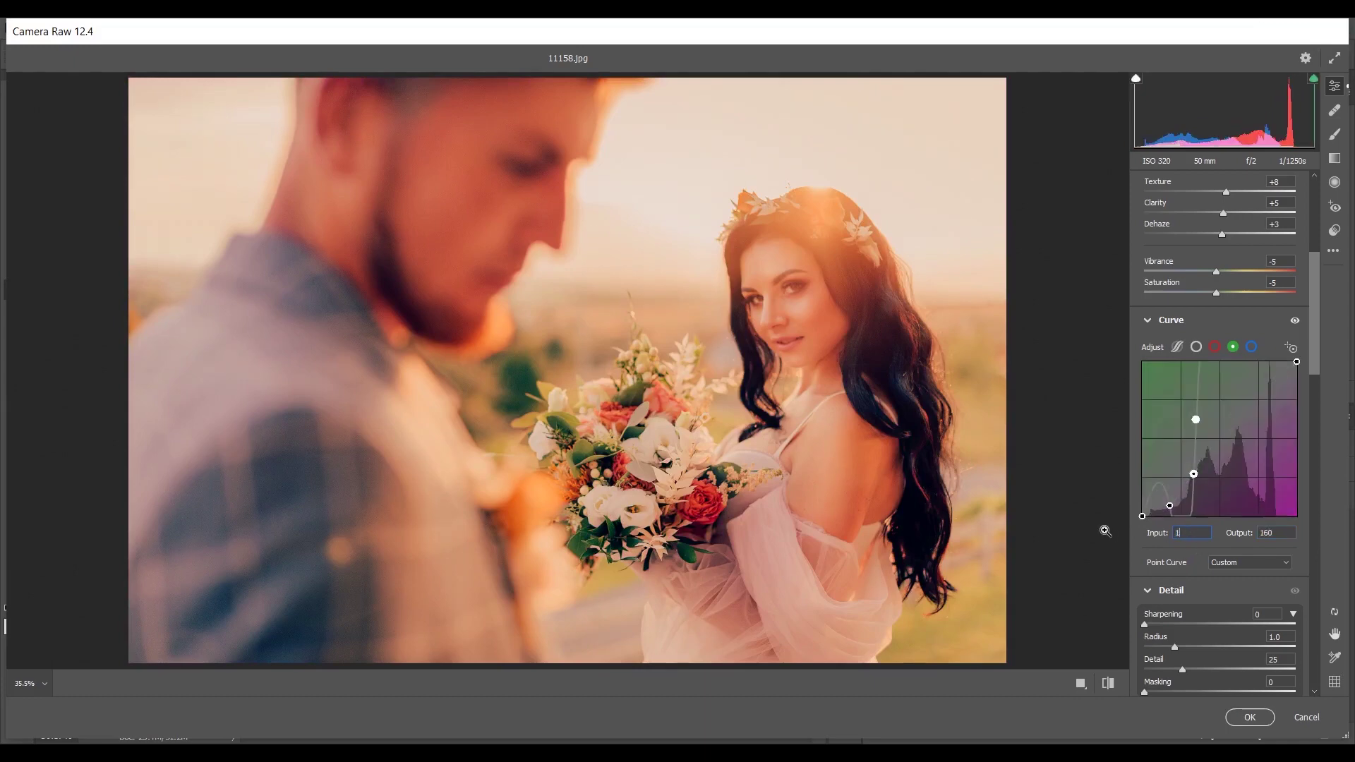
pyautogui.write('16')
pyautogui.press('Tab')
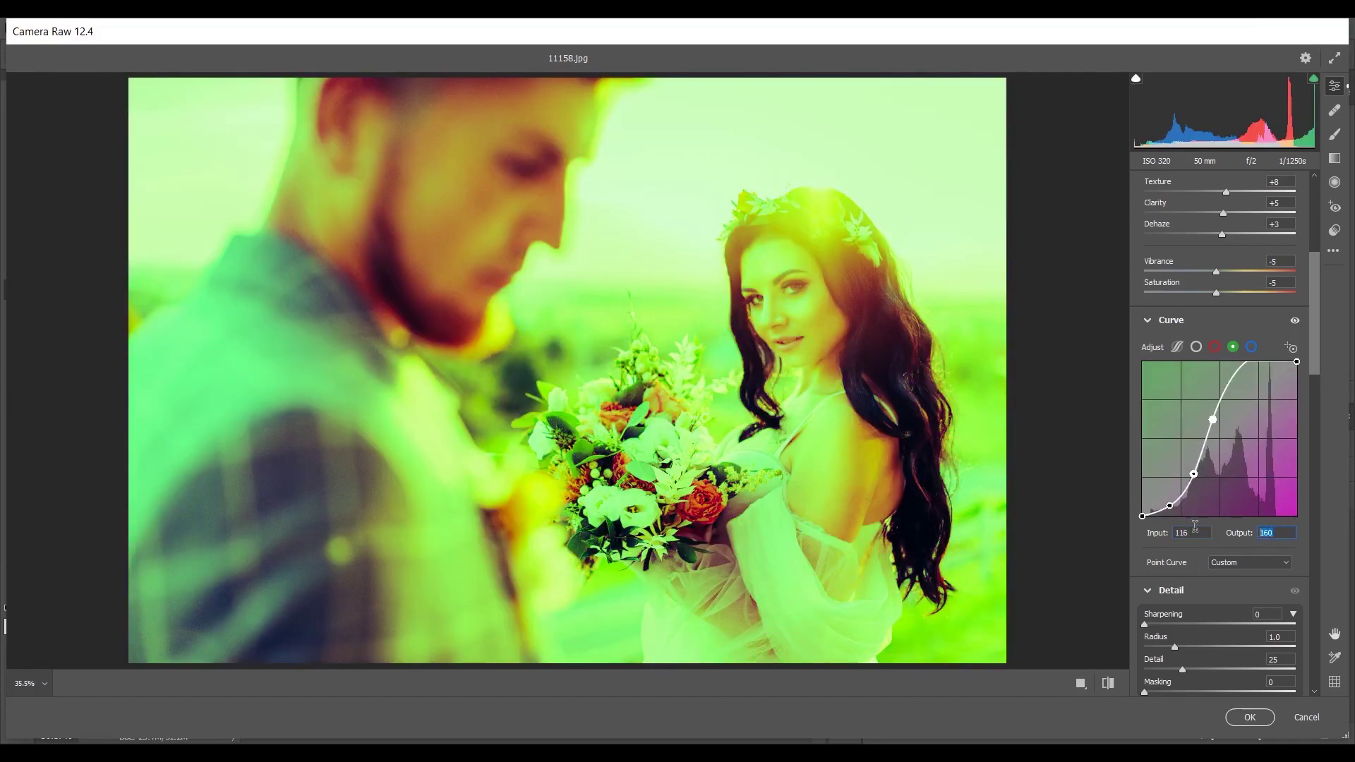
pyautogui.write('120')
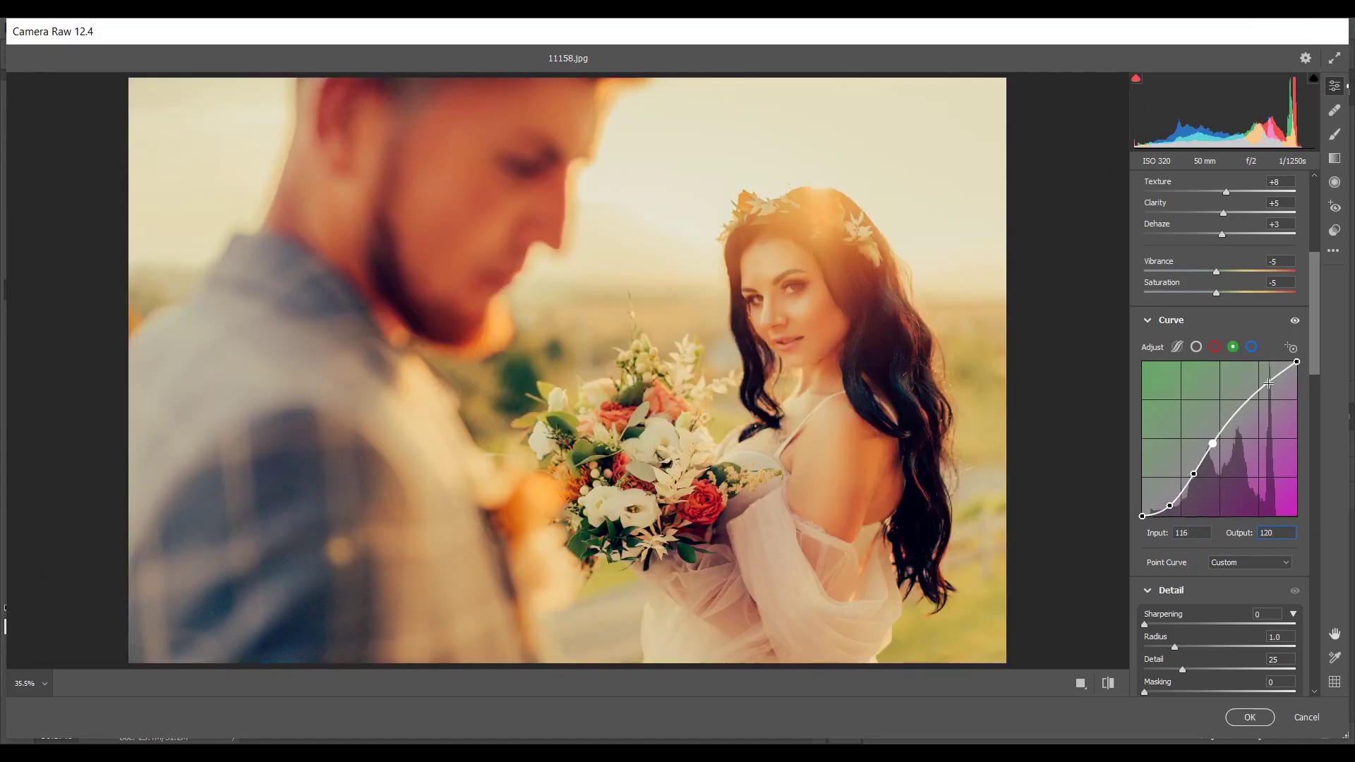
# Step: Add a highlight point at input 178, output 197 to the green channel curve
pyautogui.click(1249, 393)
pyautogui.click(1160, 539)
pyautogui.write('178')
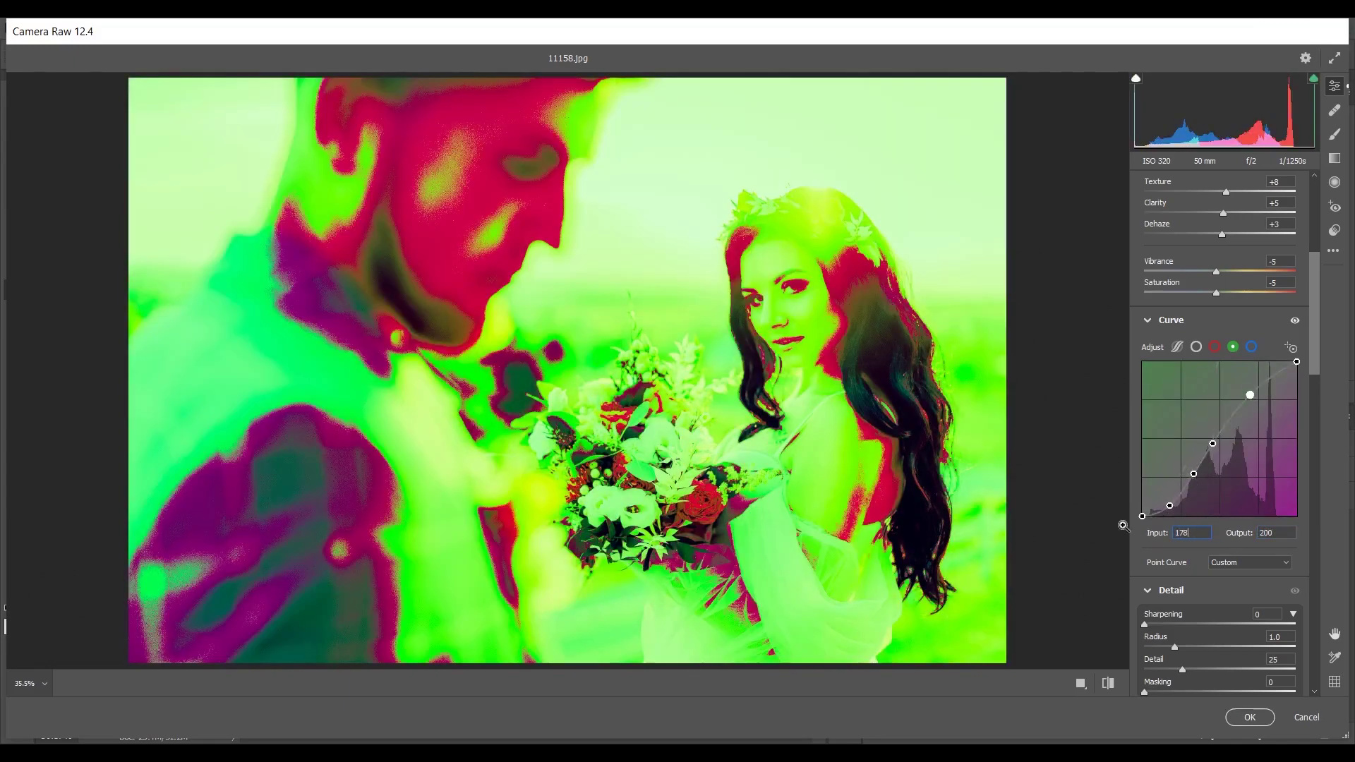
pyautogui.click(1274, 533)
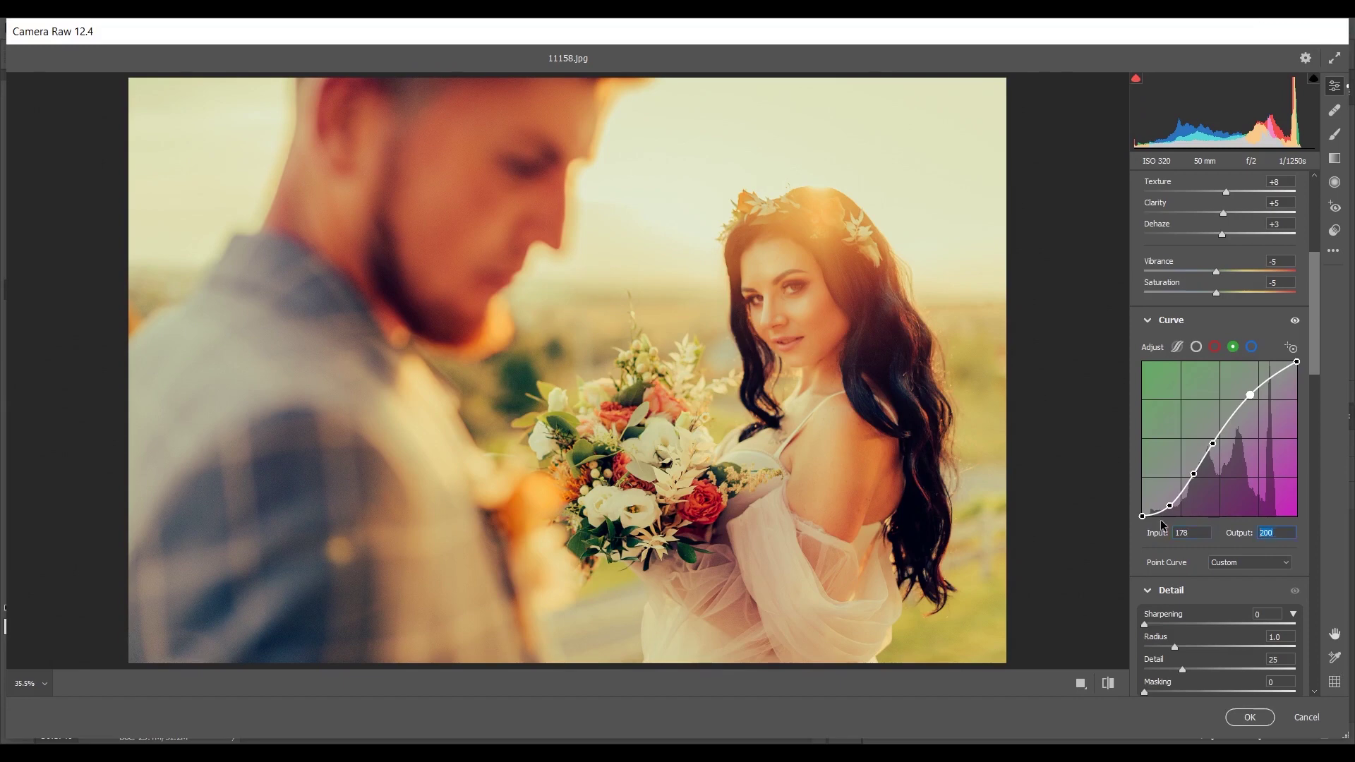
pyautogui.write('197')
# Step: Add a shadow point at input 37, output 15 to the blue channel curve
pyautogui.click(1250, 347)
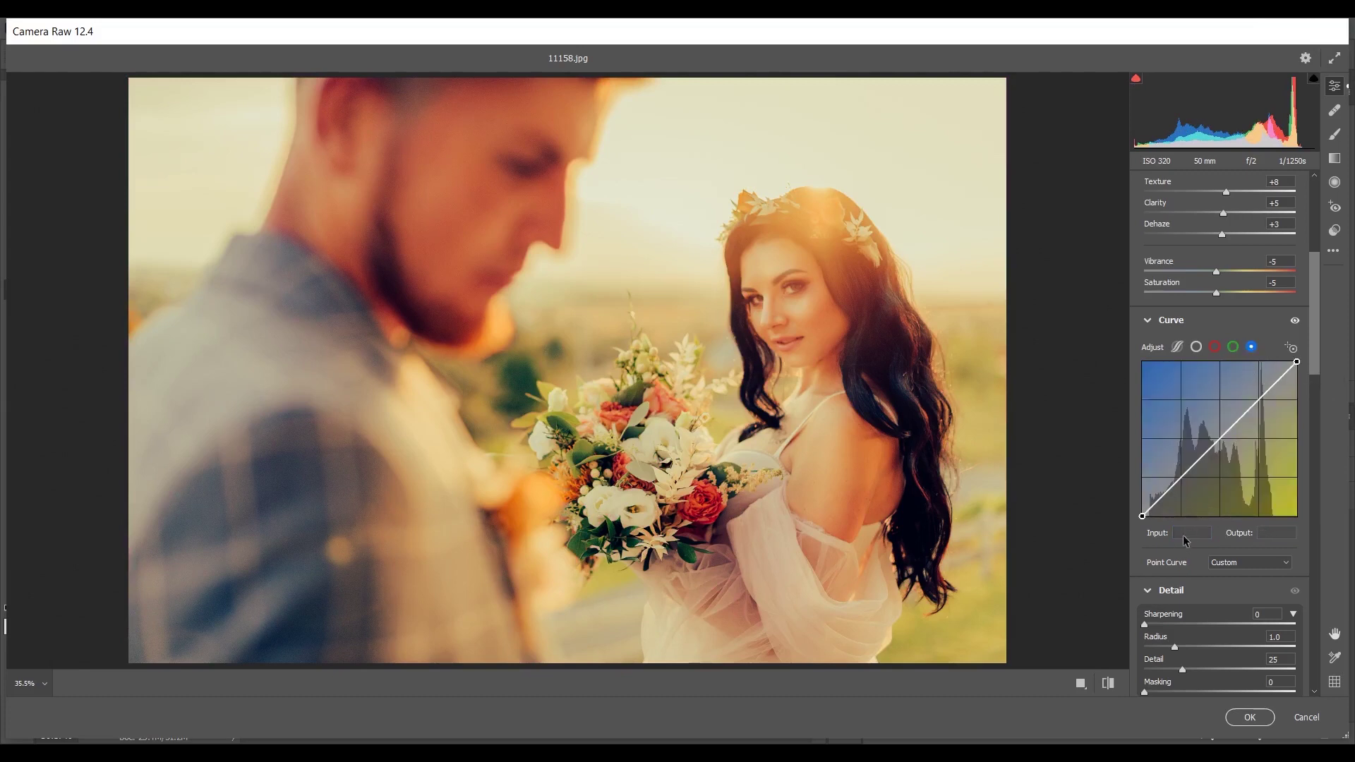
pyautogui.click(1176, 487)
pyautogui.click(1190, 533)
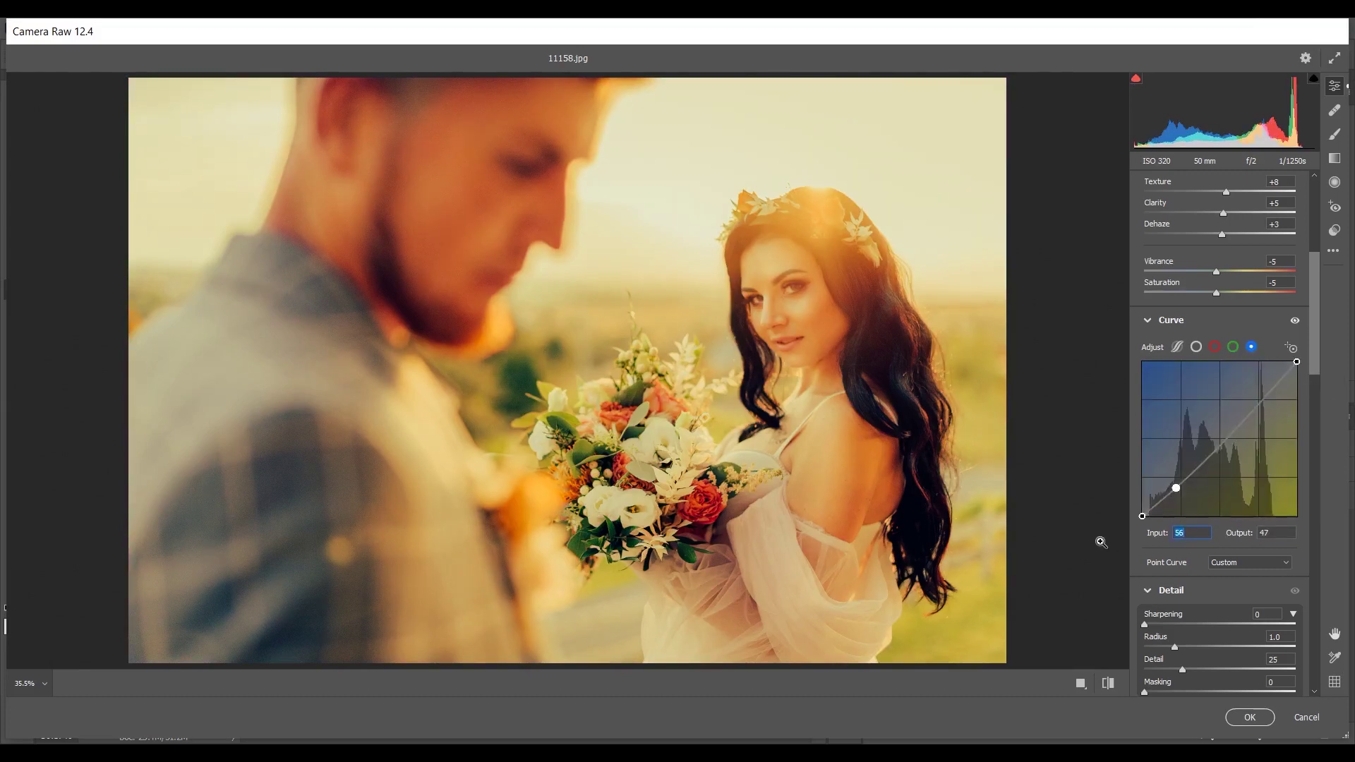
pyautogui.write('37')
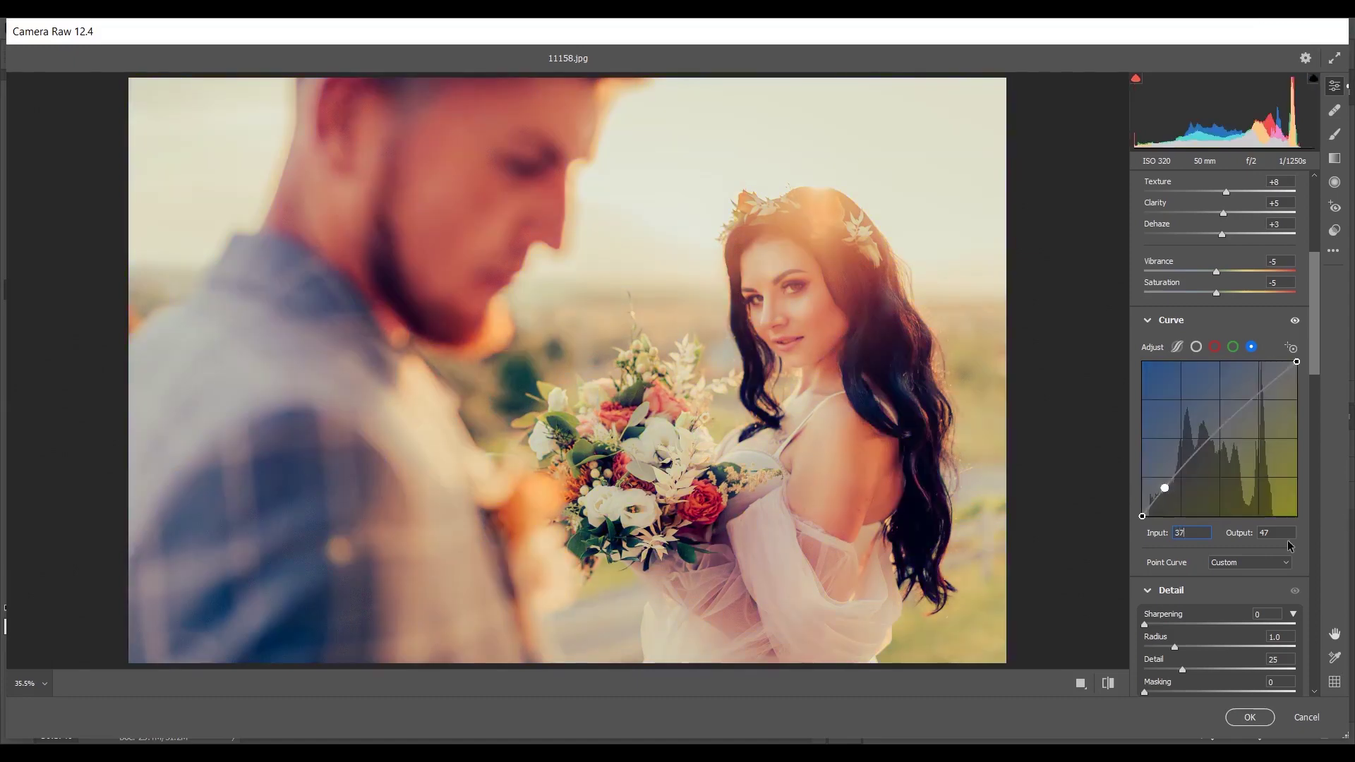
pyautogui.press('Tab')
pyautogui.write('15')
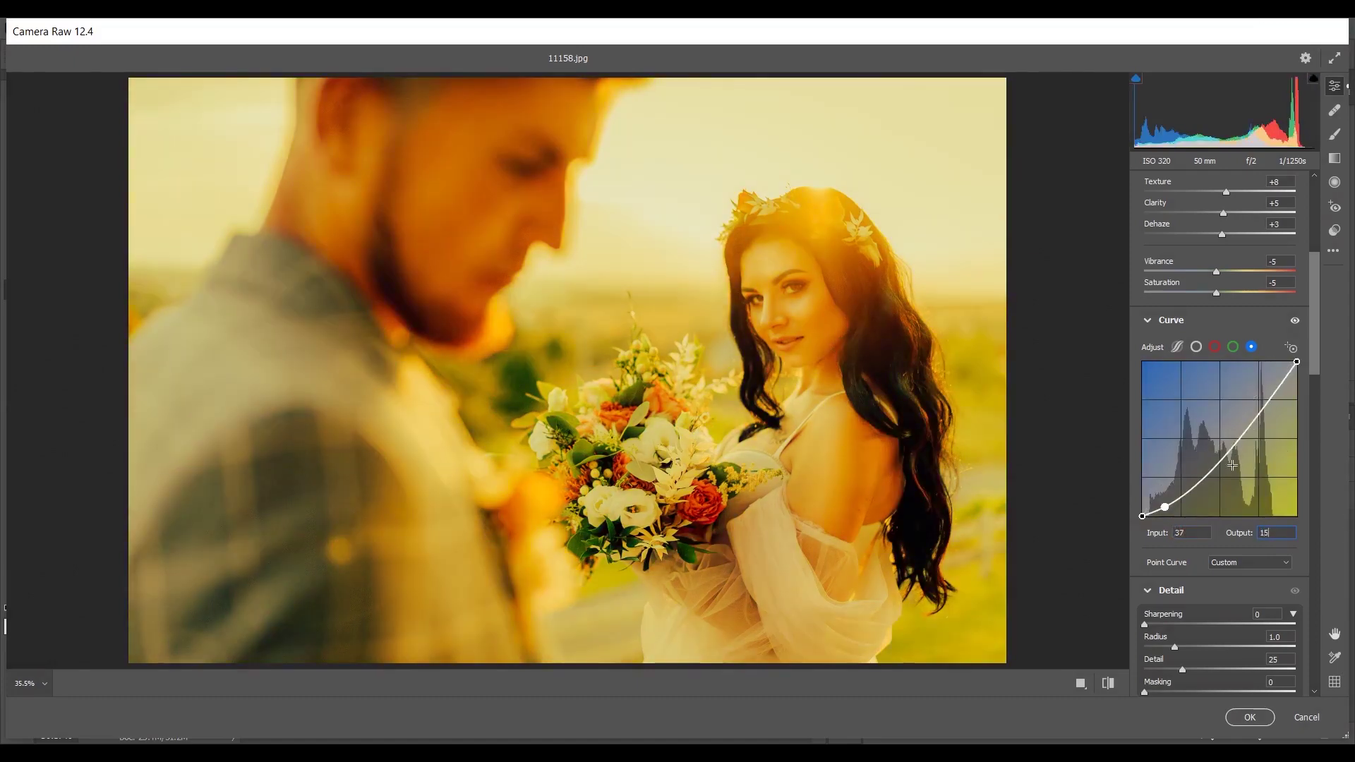
# Step: Add a second point at input 78, output 62 to the blue channel curve
pyautogui.click(1206, 463)
pyautogui.doubleClick(1199, 532)
pyautogui.write('78')
pyautogui.press('Tab')
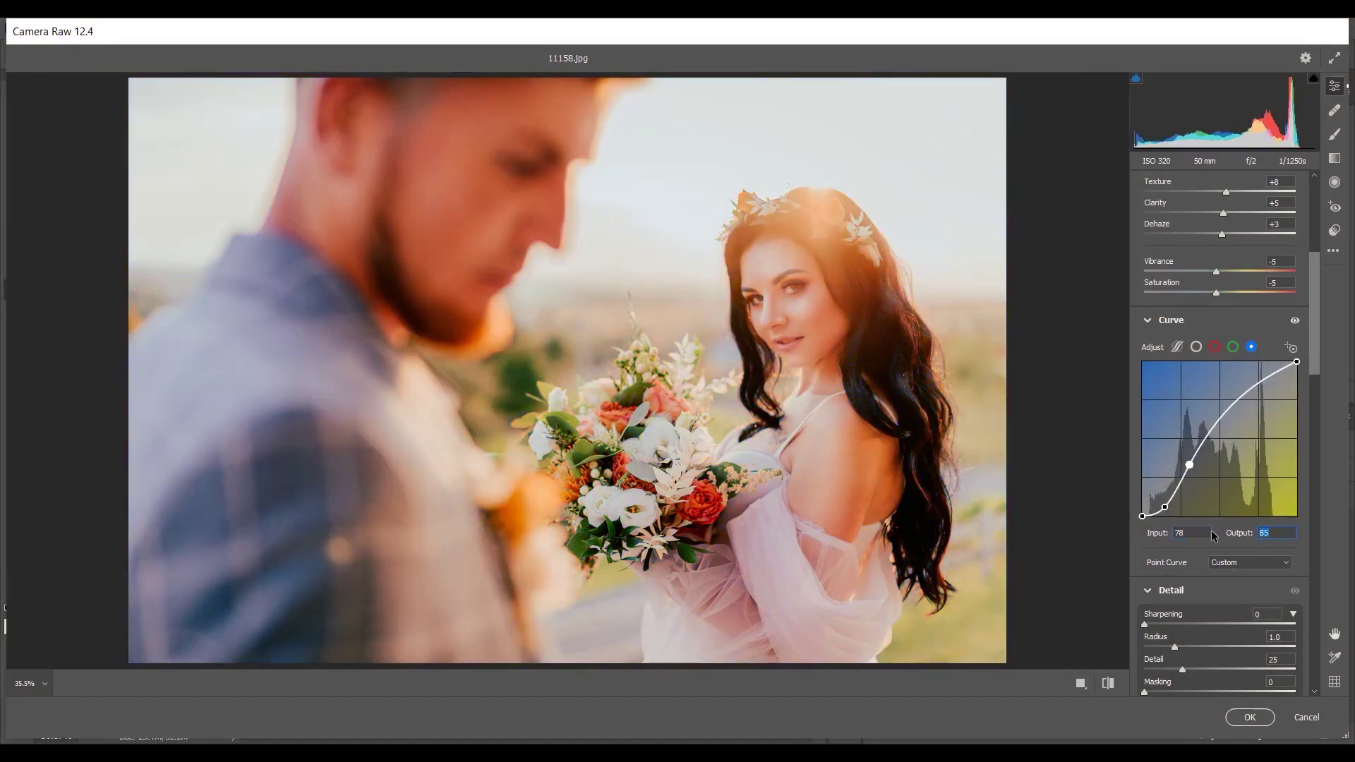
pyautogui.write('2')
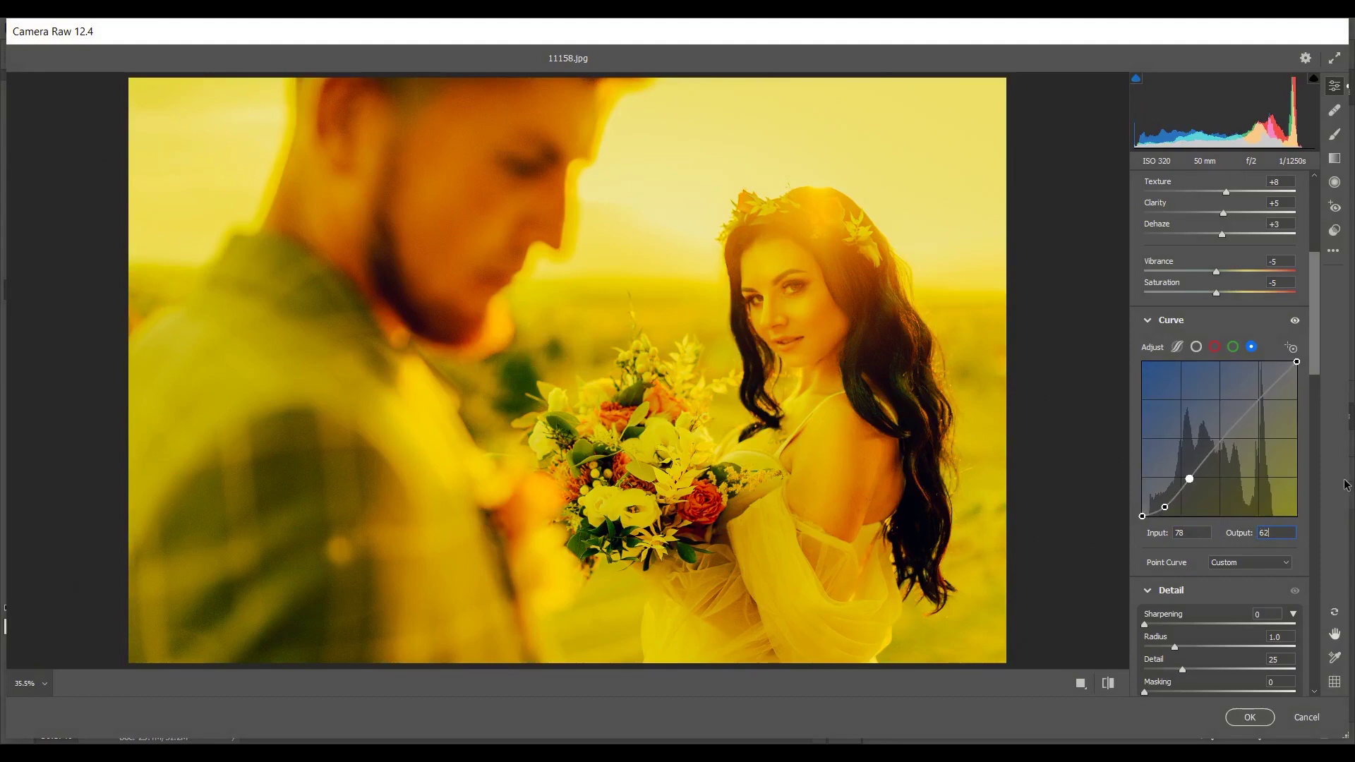
# Step: Add a midtone point at input 115, output 119 to the blue channel curve
pyautogui.click(1226, 431)
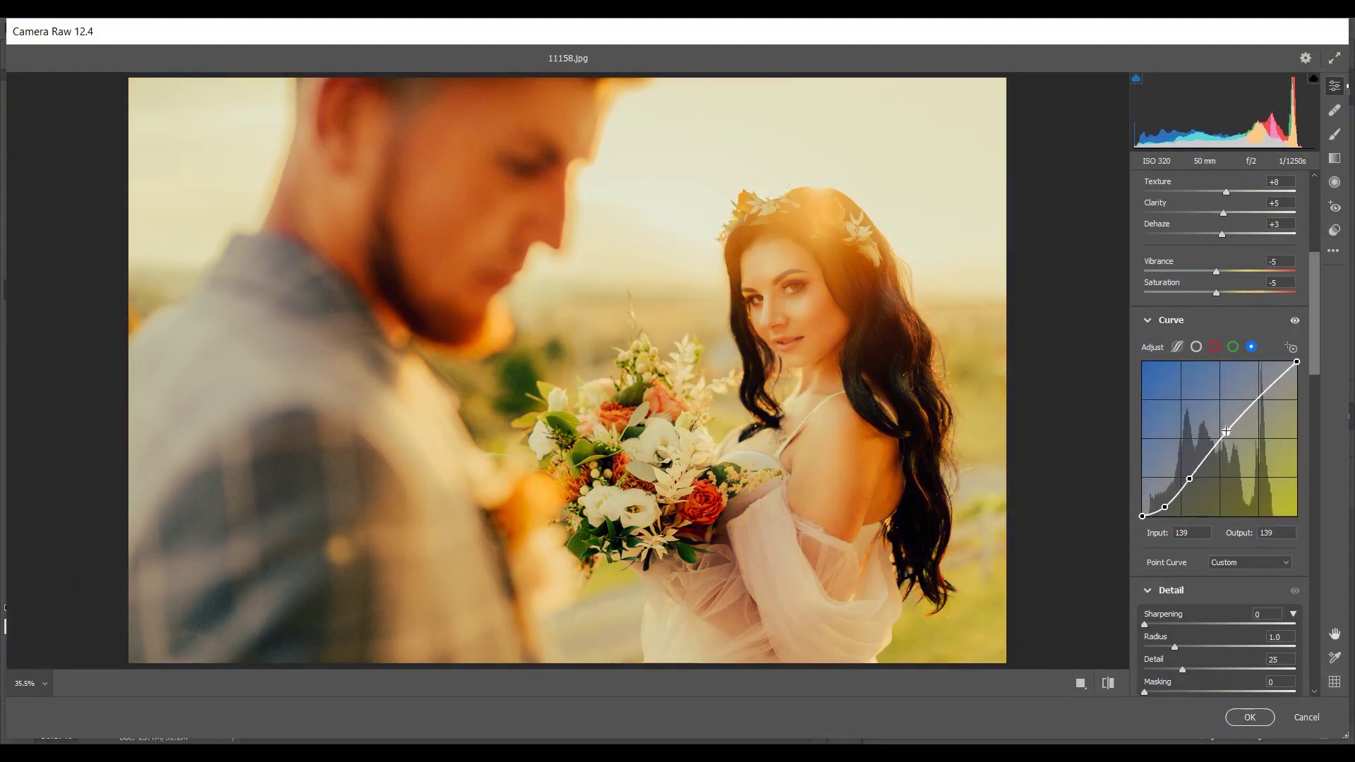
pyautogui.click(1191, 533)
pyautogui.write('115')
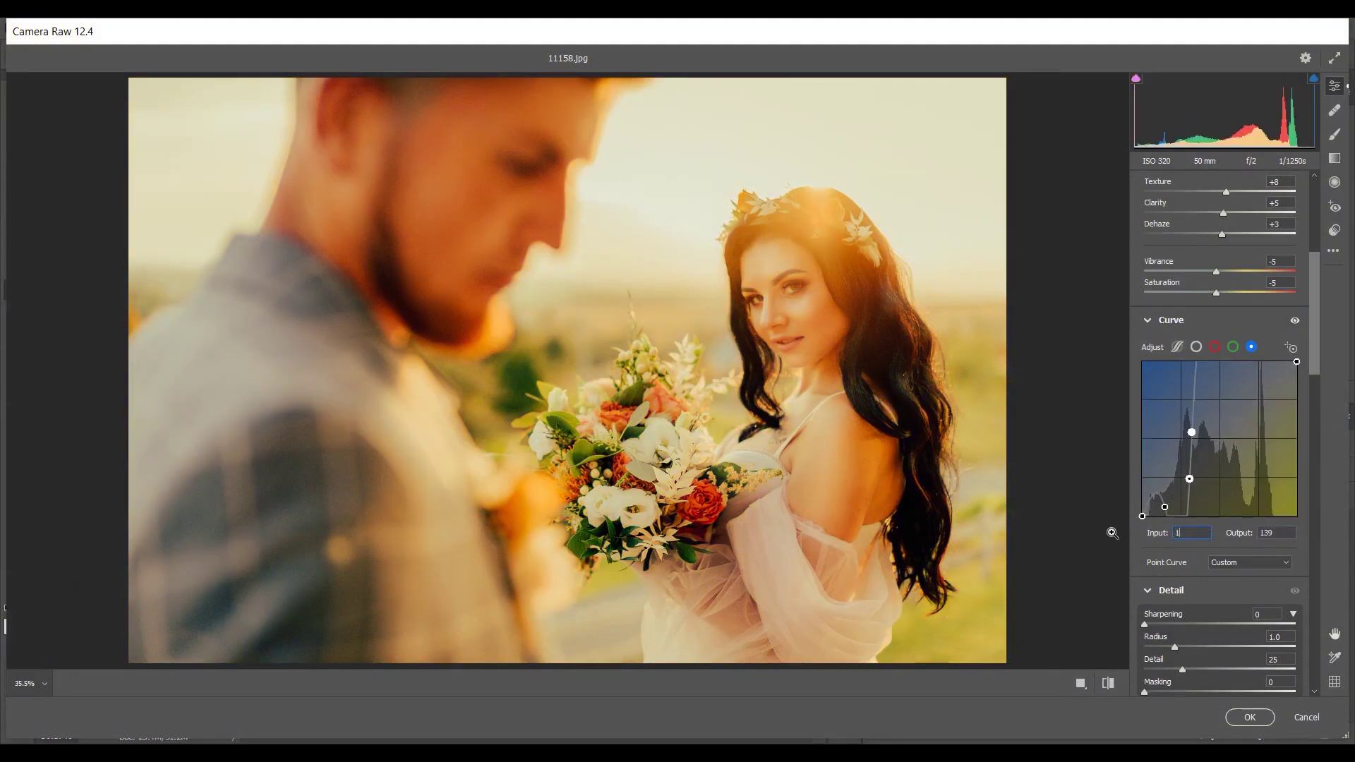
pyautogui.click(1252, 538)
pyautogui.write('119')
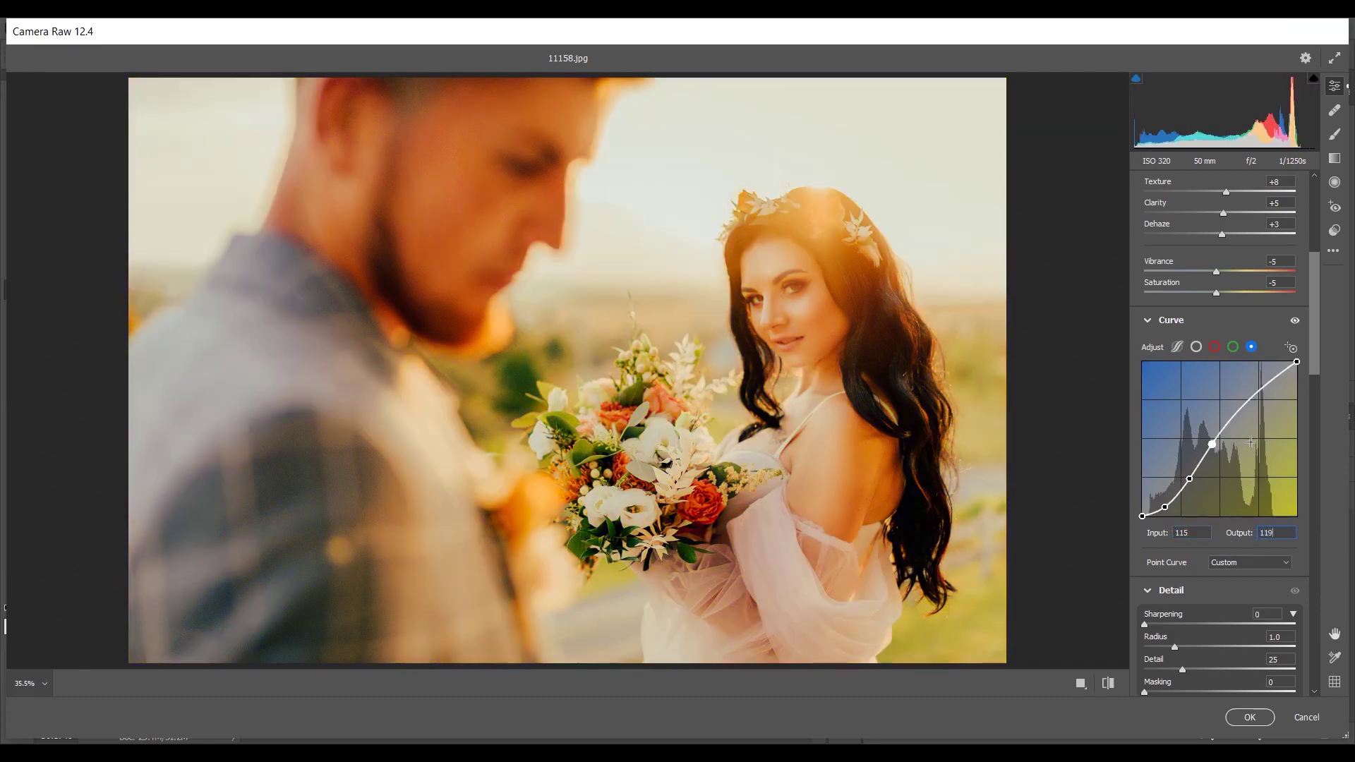
# Step: Add a highlight point at input 179, output 197 to the blue channel curve and return to the main point curve
pyautogui.click(1249, 399)
pyautogui.doubleClick(1191, 533)
pyautogui.write('179')
pyautogui.press('Tab')
pyautogui.write('197')
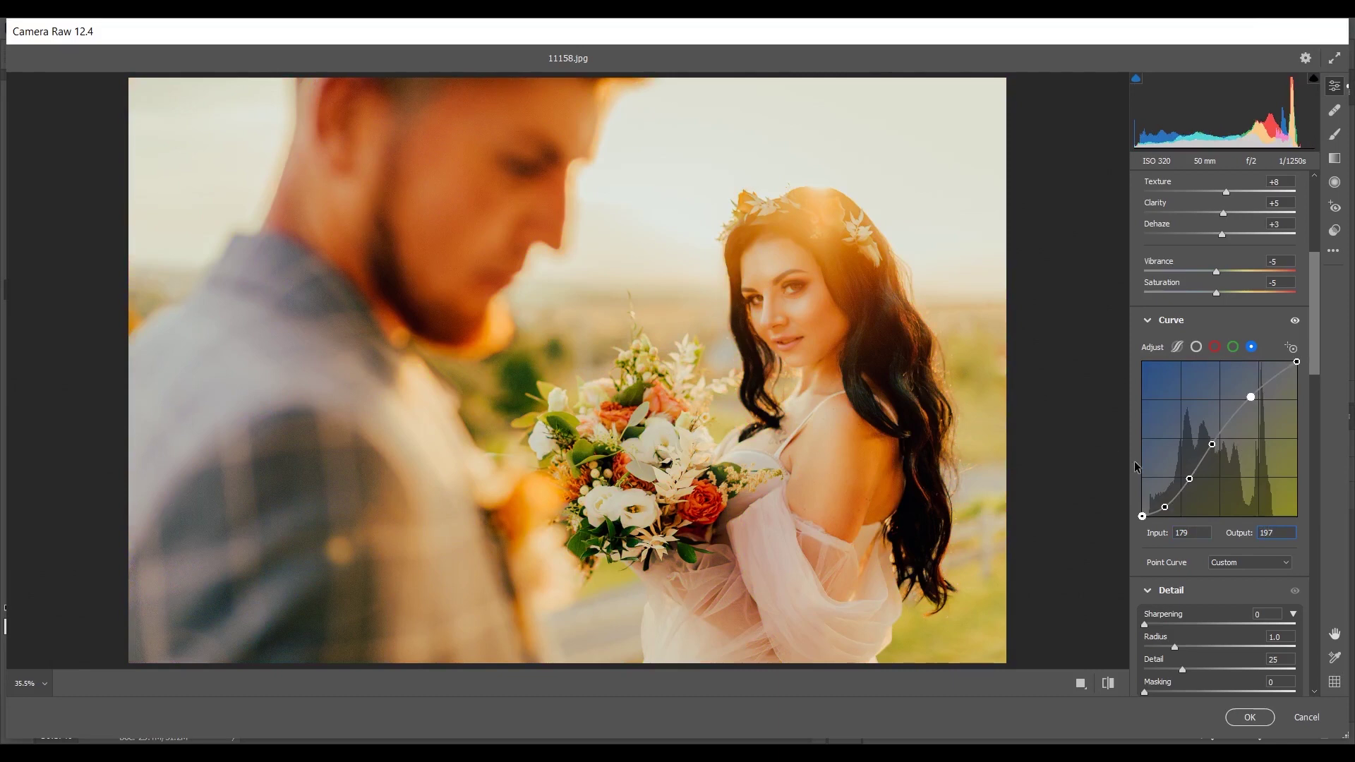
pyautogui.click(1233, 346)
pyautogui.click(1214, 346)
pyautogui.click(1196, 347)
# Step: Set the sharpening amount to 30 in the detail adjustments
pyautogui.moveTo(1310, 263); pyautogui.dragTo(1304, 336)
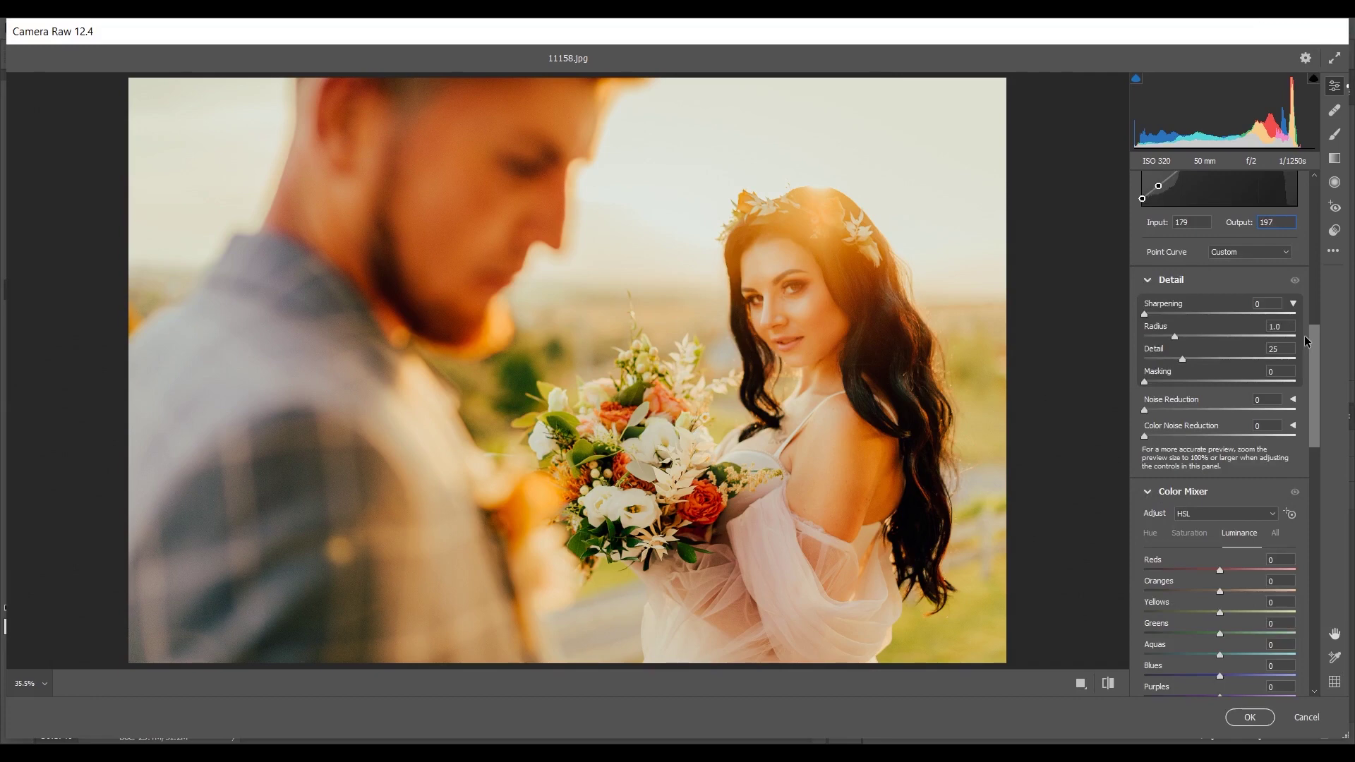
pyautogui.press('Tab')
pyautogui.moveTo(1216, 313); pyautogui.dragTo(1173, 313)
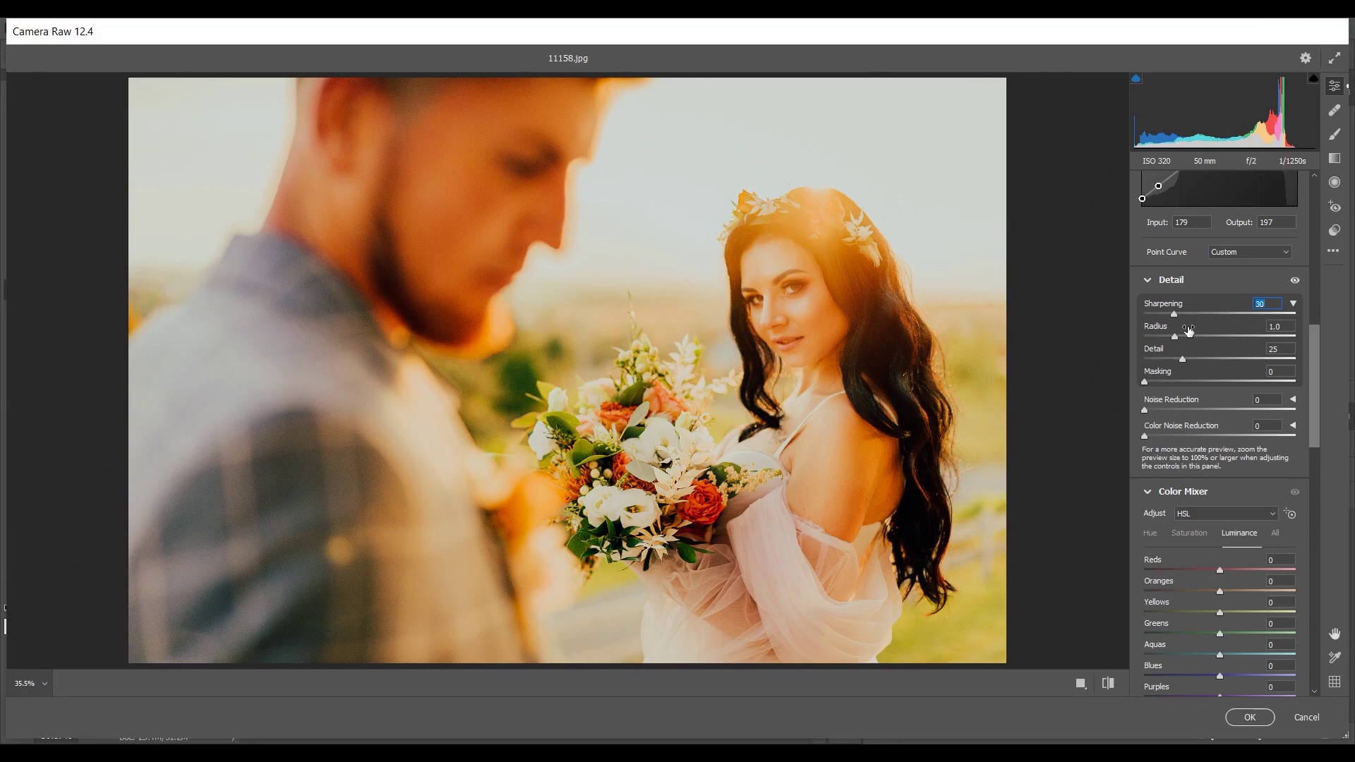
pyautogui.click(1178, 436)
# Step: Set the Color Mixer hue of reds to +20 and oranges to +16, and raise the yellows, purples and magentas hues slightly
pyautogui.scroll(-5, 1307, 408)
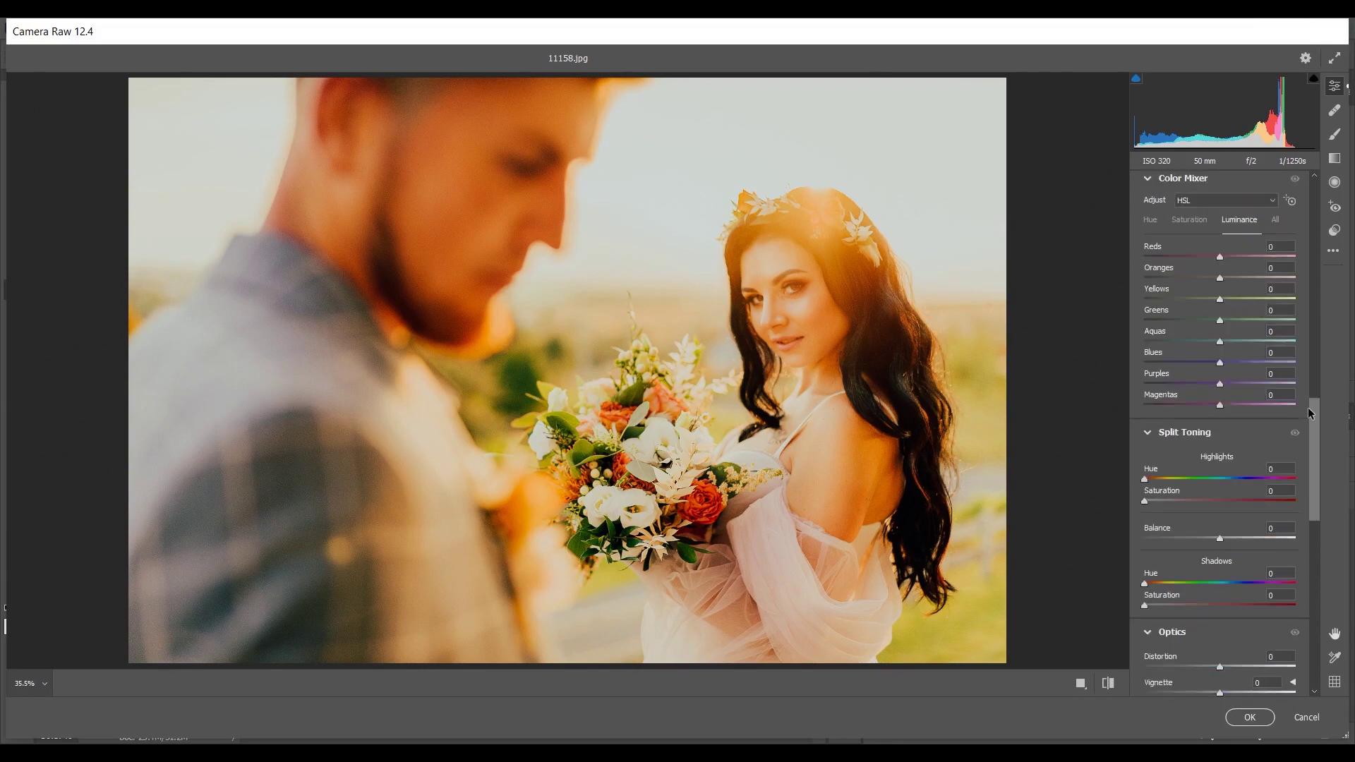
pyautogui.click(1152, 221)
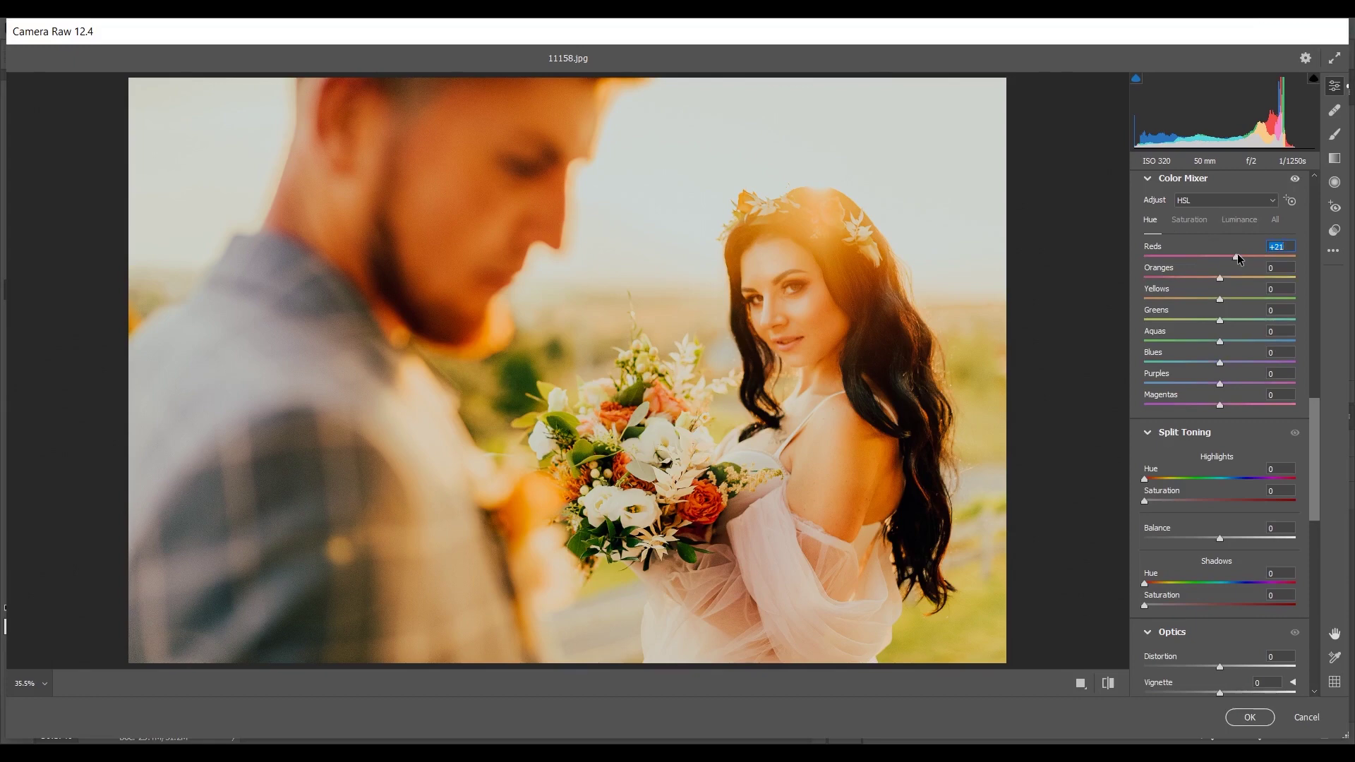
pyautogui.press('Down')
pyautogui.moveTo(1225, 279); pyautogui.dragTo(1234, 280)
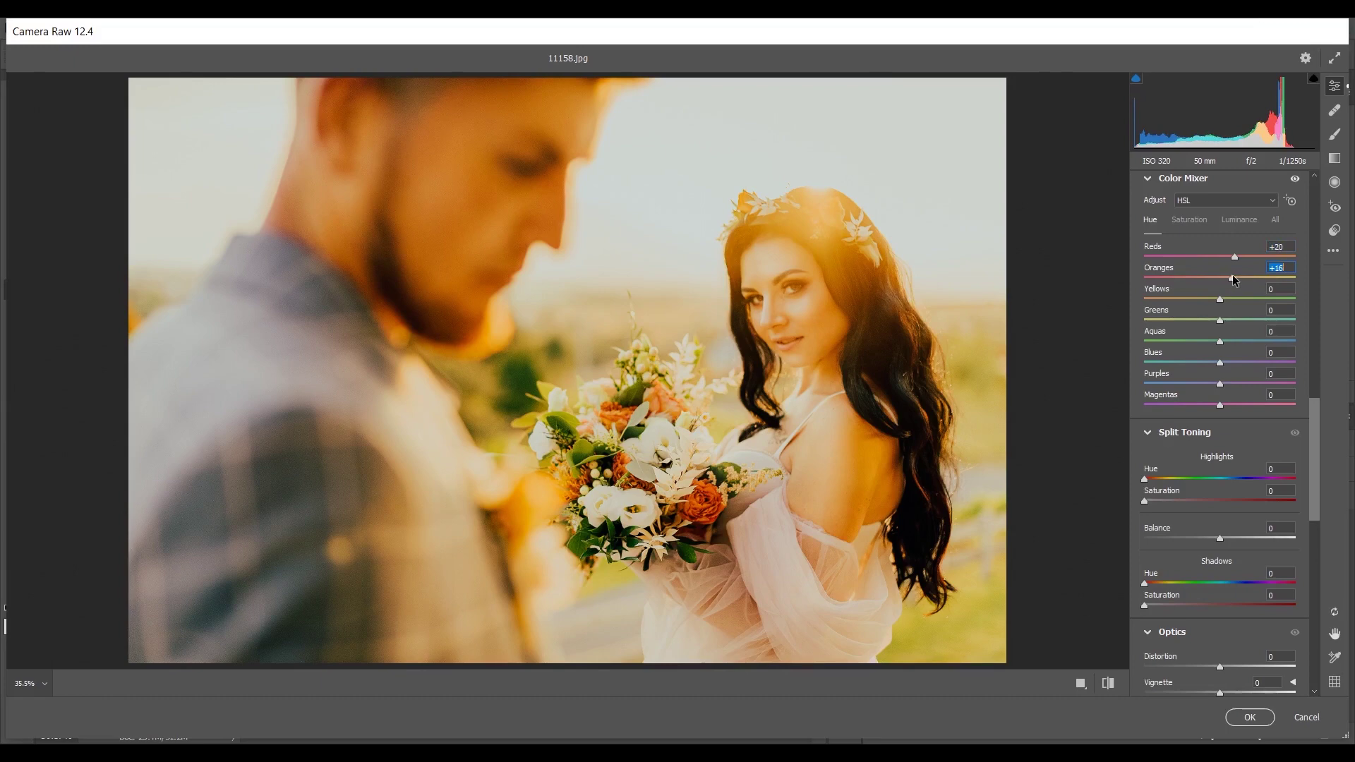
pyautogui.moveTo(1222, 299); pyautogui.dragTo(1232, 300)
pyautogui.moveTo(1219, 383)
pyautogui.mouseDown()
pyautogui.moveTo(1232, 381)
pyautogui.moveTo(1230, 401)
pyautogui.mouseUp()
# Step: Set the Color Mixer saturation of reds to -6, oranges to -21 and yellows to -38
pyautogui.click(1191, 220)
pyautogui.moveTo(1219, 257); pyautogui.dragTo(1200, 279)
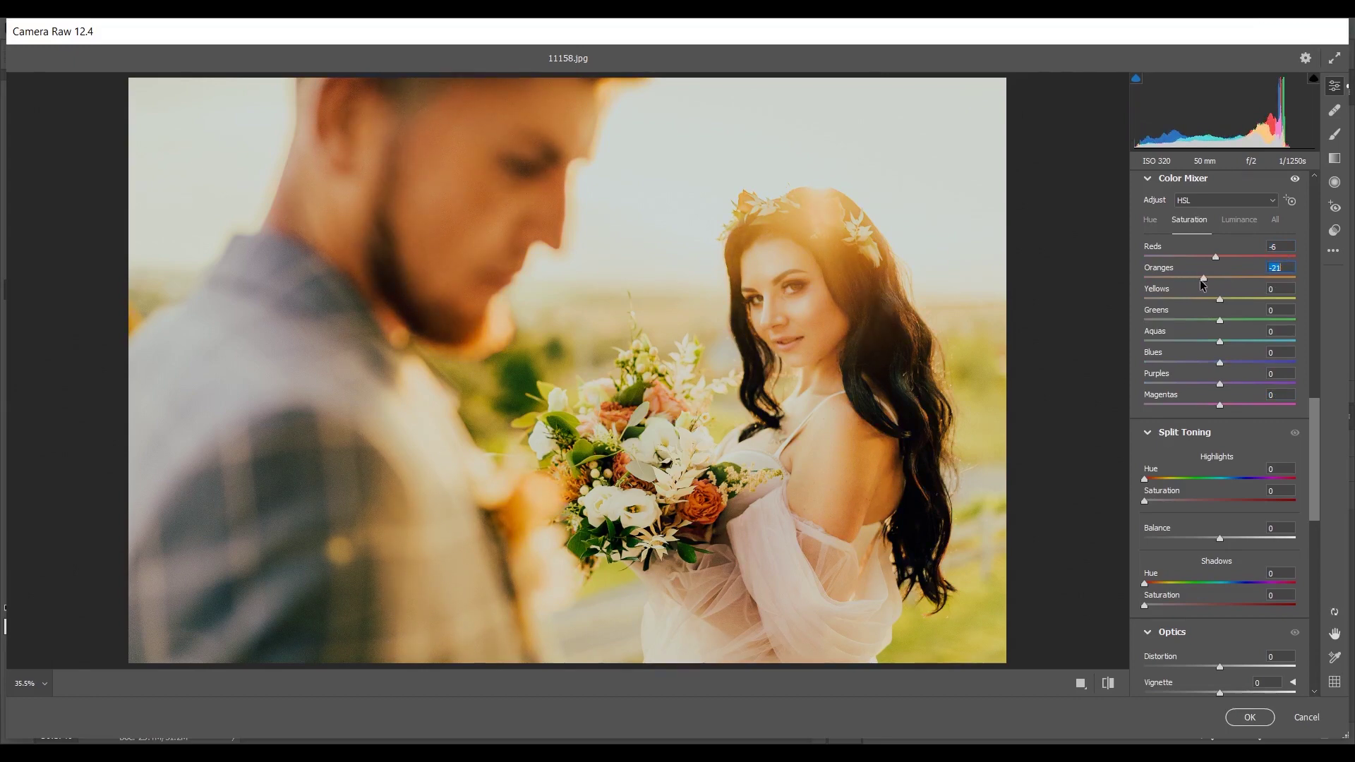
pyautogui.moveTo(1202, 302); pyautogui.dragTo(1188, 302)
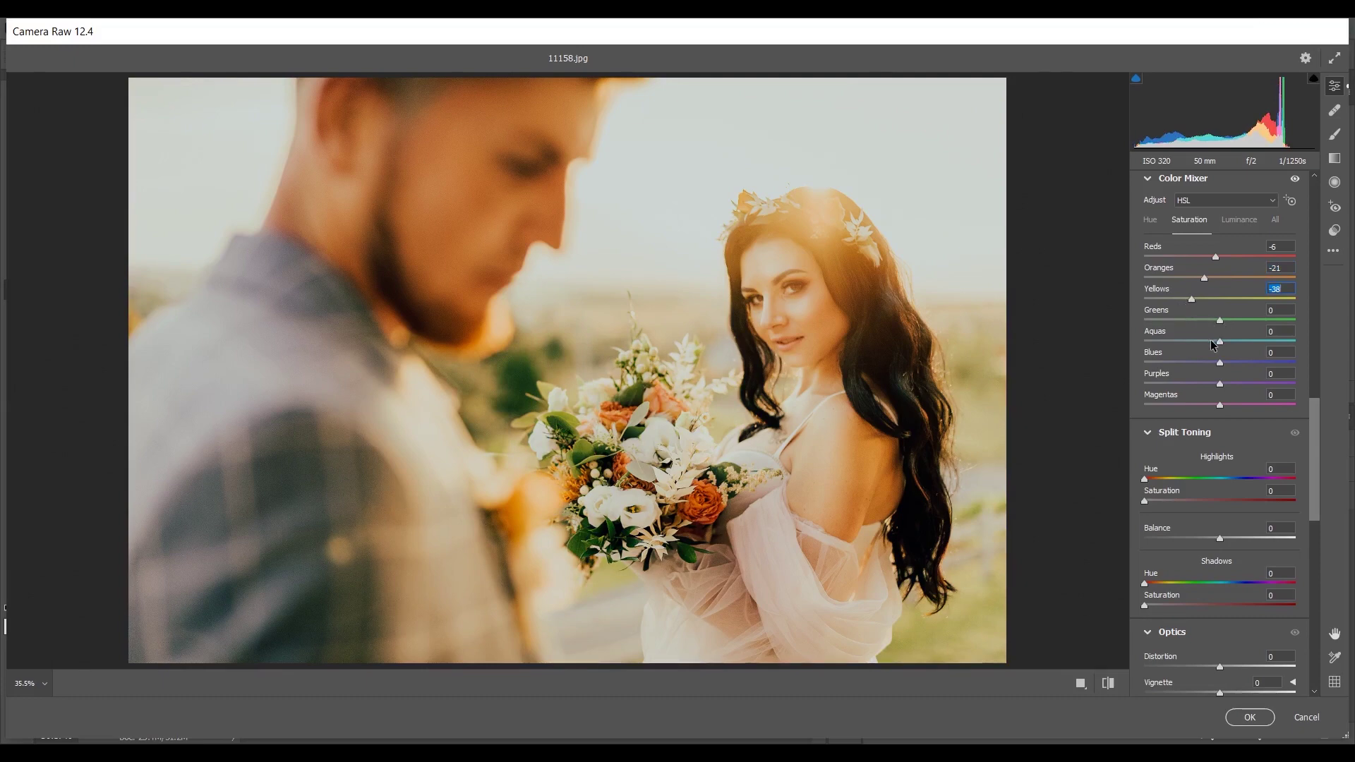
# Step: Lower the Color Mixer saturation of greens, aquas, blues, purples and magentas slightly
pyautogui.click(1210, 321)
pyautogui.press('Down')
pyautogui.click(1209, 342)
pyautogui.press('Up')
pyautogui.click(1212, 362)
pyautogui.click(1213, 383)
pyautogui.press('Up')
pyautogui.moveTo(1219, 405); pyautogui.dragTo(1212, 405)
# Step: Set the Color Mixer luminance of reds to -10, oranges to -9, yellows to -15, and blues and magentas to -5
pyautogui.click(1240, 220)
pyautogui.moveTo(1219, 257); pyautogui.dragTo(1212, 279)
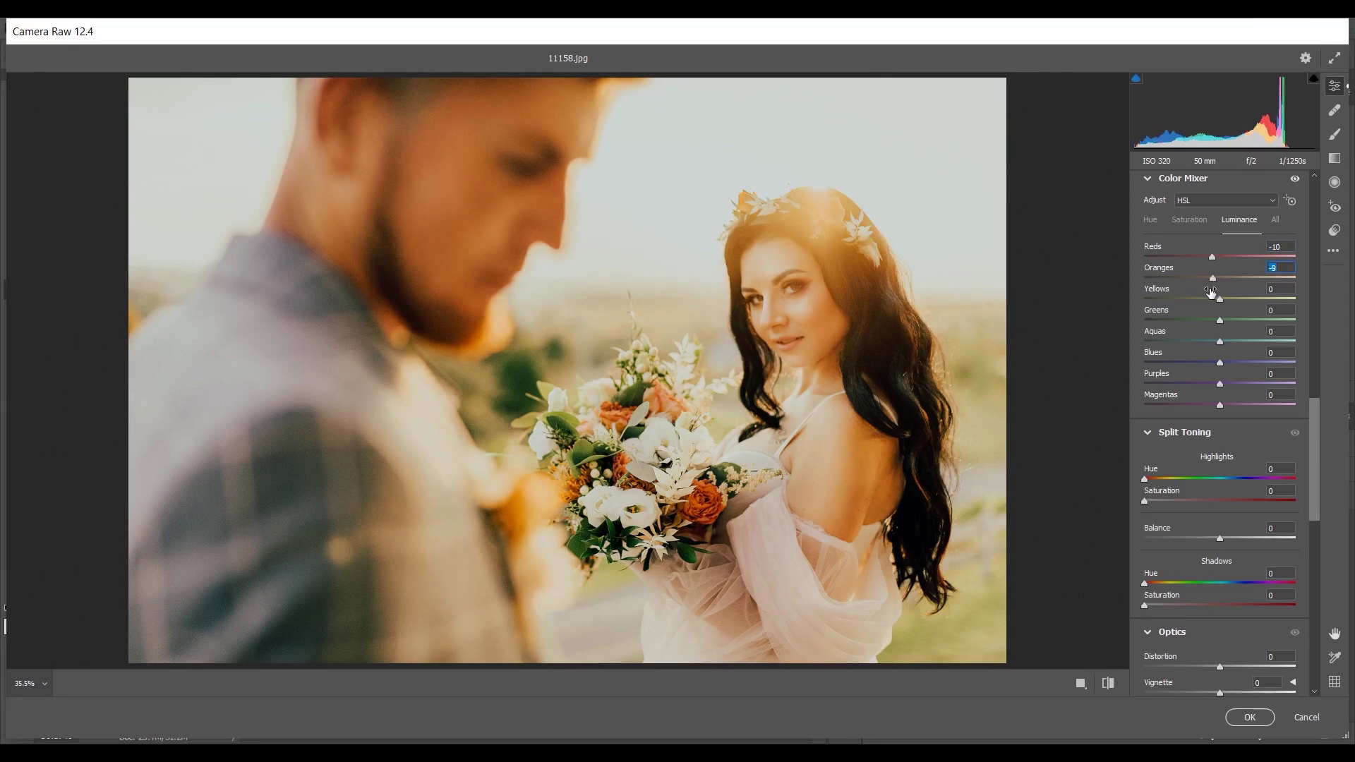
pyautogui.moveTo(1219, 299); pyautogui.dragTo(1209, 304)
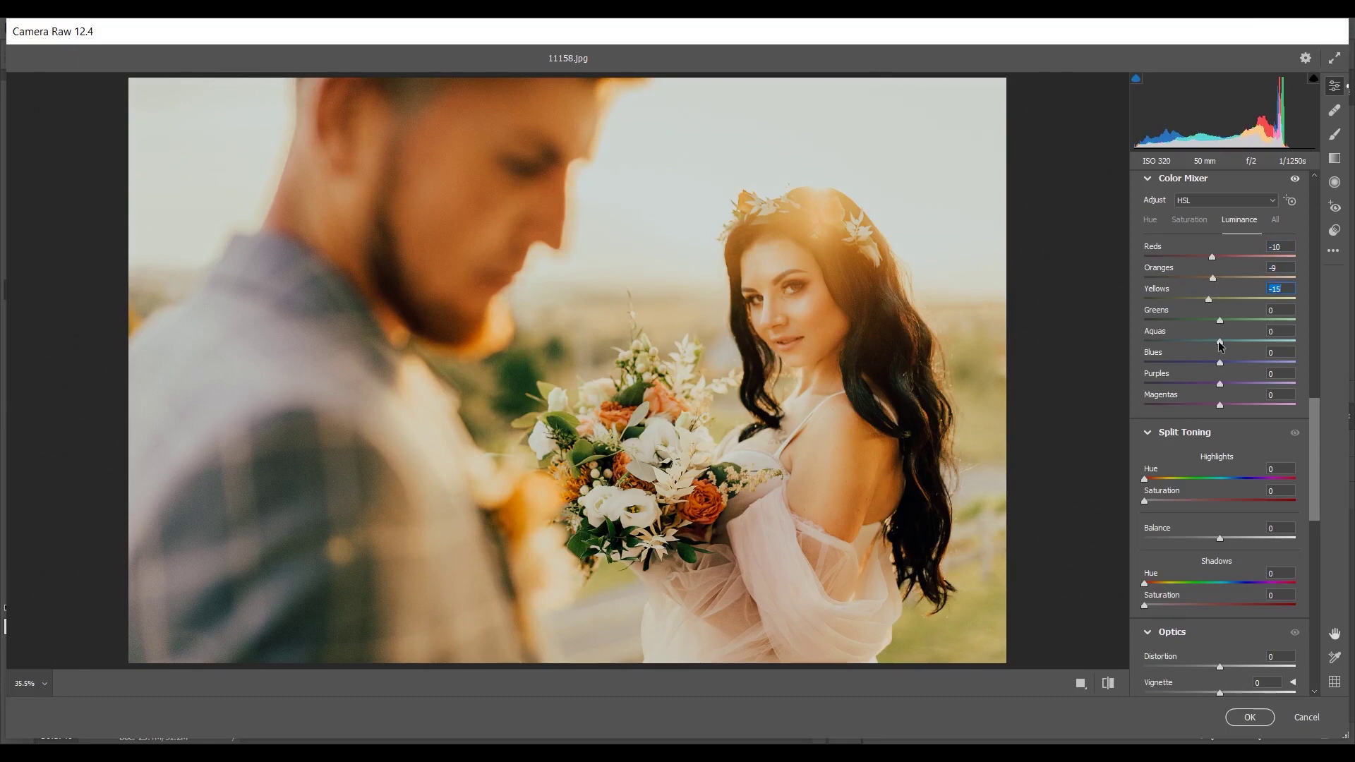
pyautogui.moveTo(1219, 362); pyautogui.dragTo(1223, 363)
pyautogui.moveTo(1220, 406); pyautogui.dragTo(1217, 403)
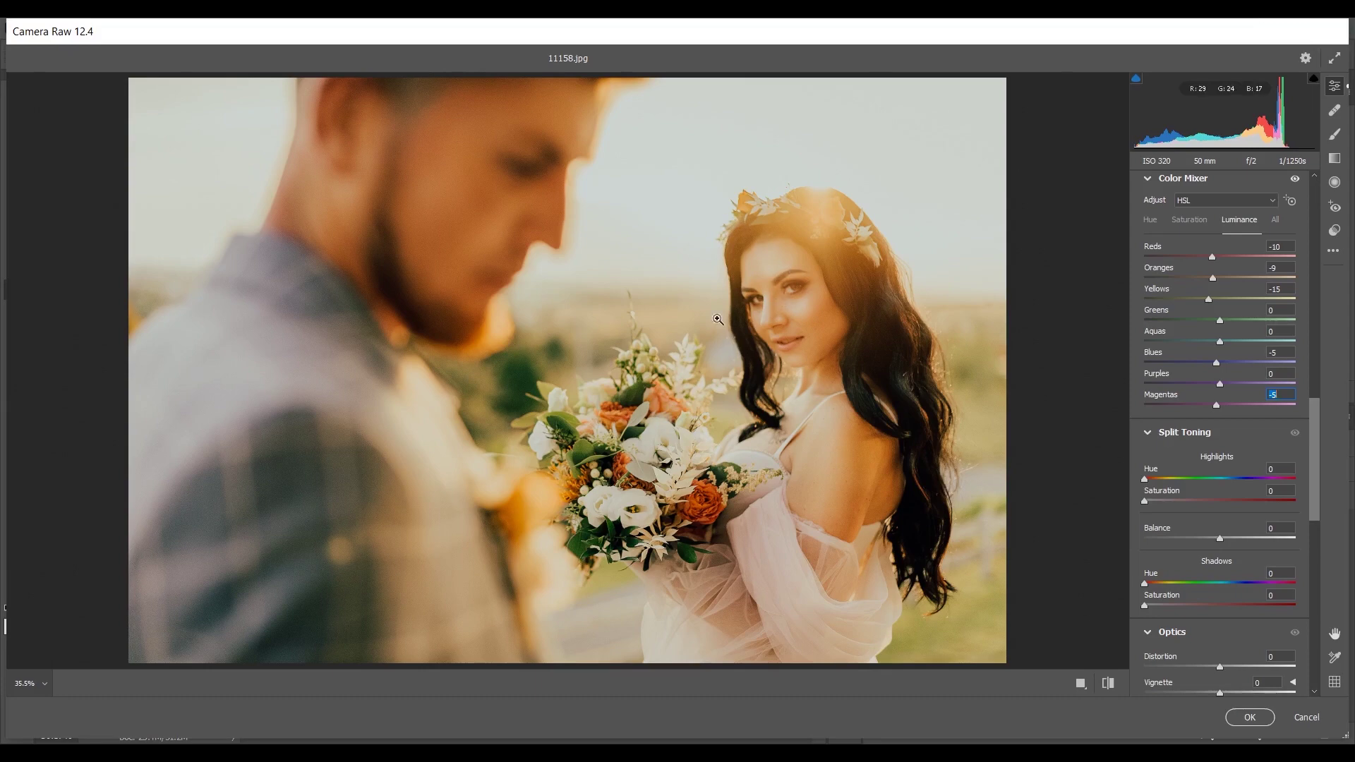
# Step: Split-tone both highlights and shadows with hue 45 and saturation 5
pyautogui.scroll(-2, 1169, 405)
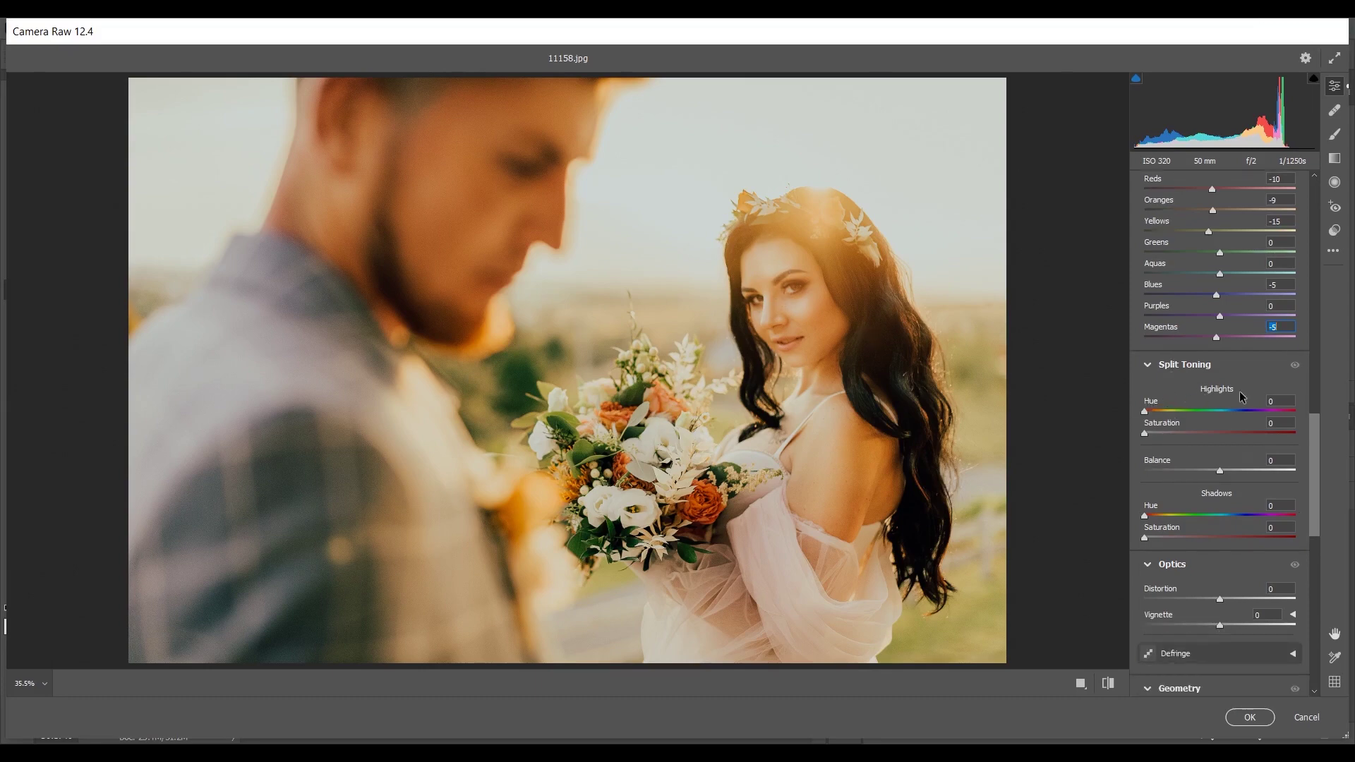
pyautogui.click(1155, 412)
pyautogui.moveTo(1155, 411)
pyautogui.mouseDown()
pyautogui.moveTo(1171, 409)
pyautogui.moveTo(1157, 434)
pyautogui.mouseUp()
pyautogui.press('Down')
pyautogui.press('Down')
pyautogui.press('Down')
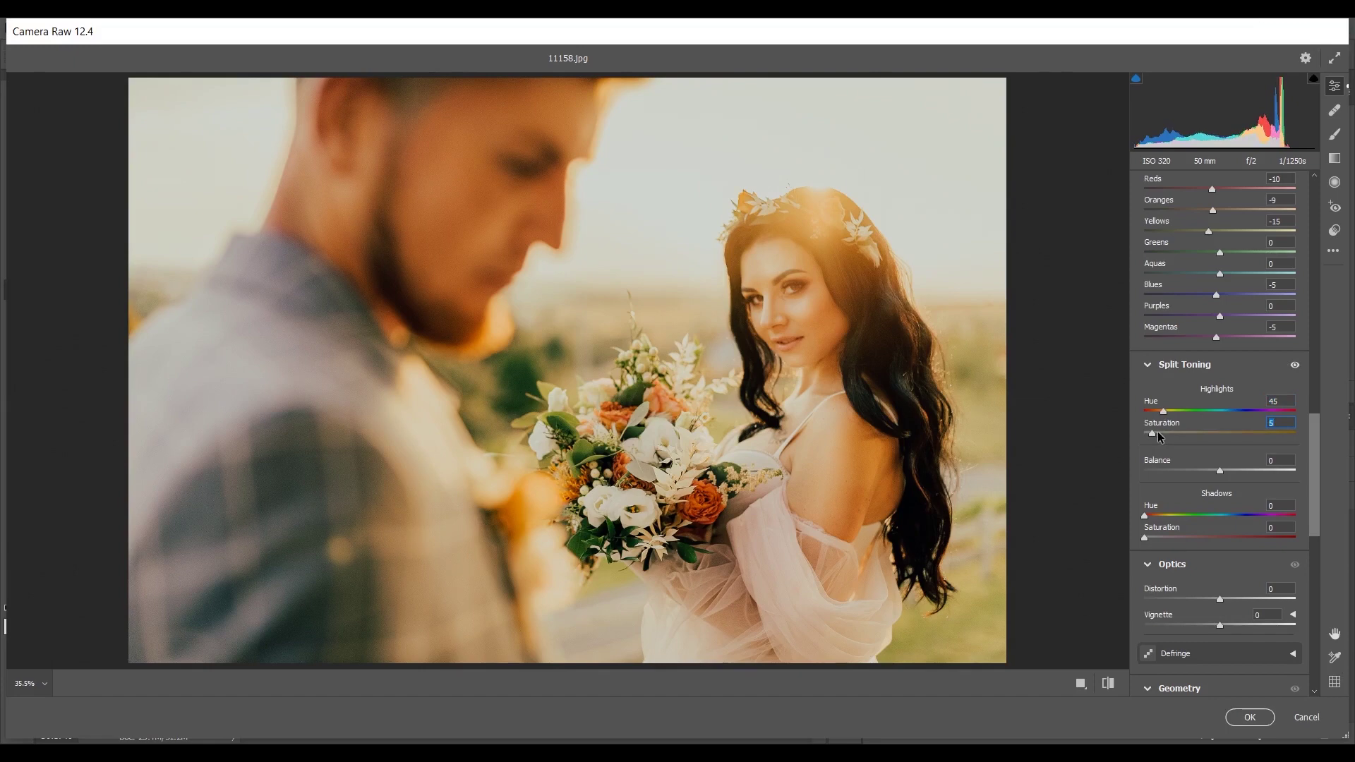
pyautogui.click(1162, 516)
pyautogui.press('Up')
pyautogui.click(1151, 537)
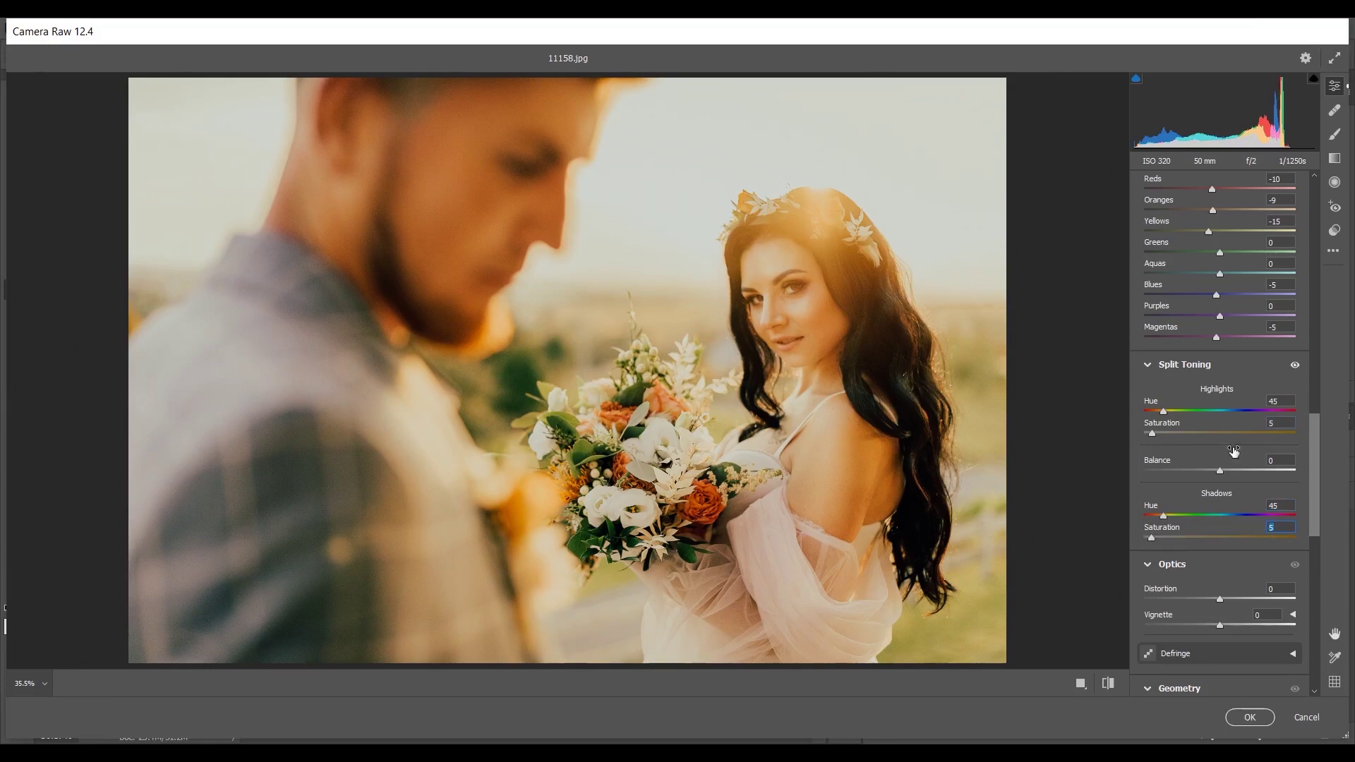
# Step: Set the optics vignette correction to +40
pyautogui.scroll(-5, 1264, 520)
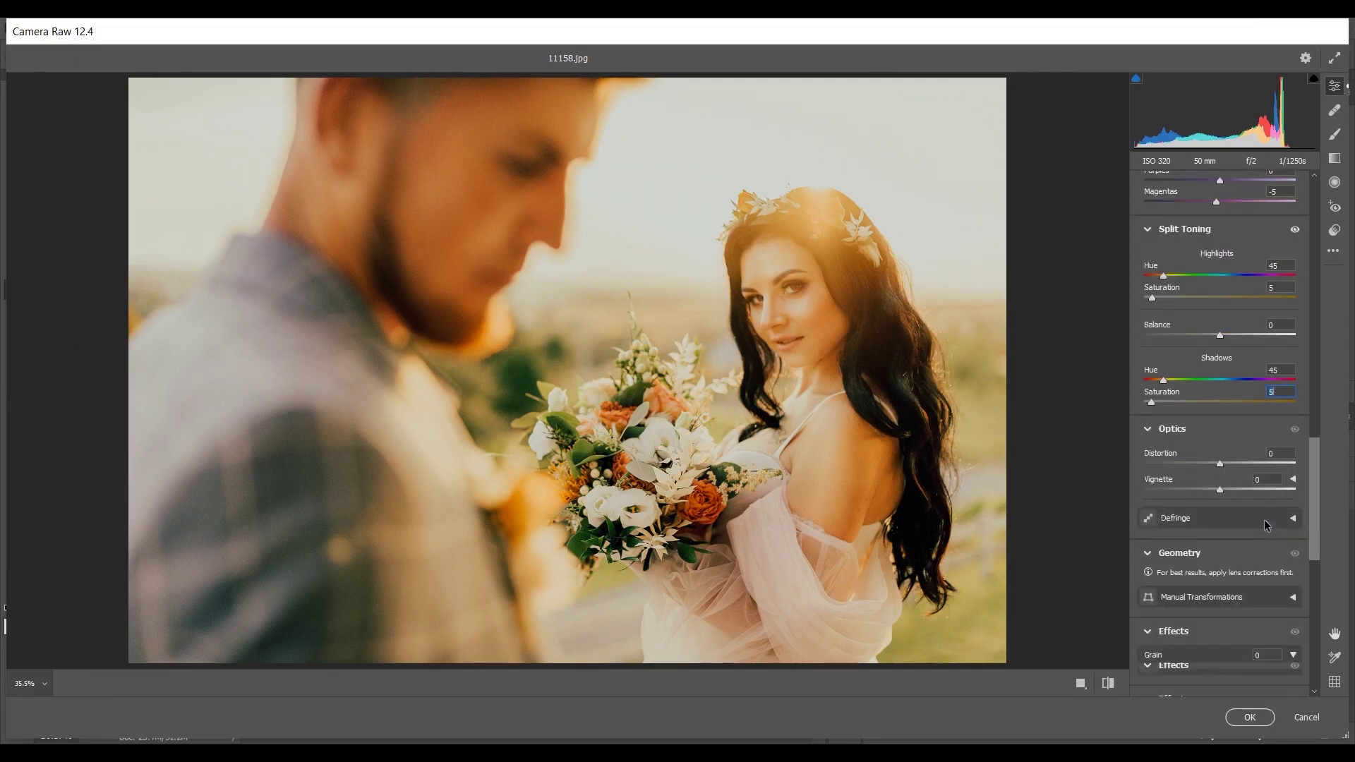
pyautogui.scroll(-1, 1263, 519)
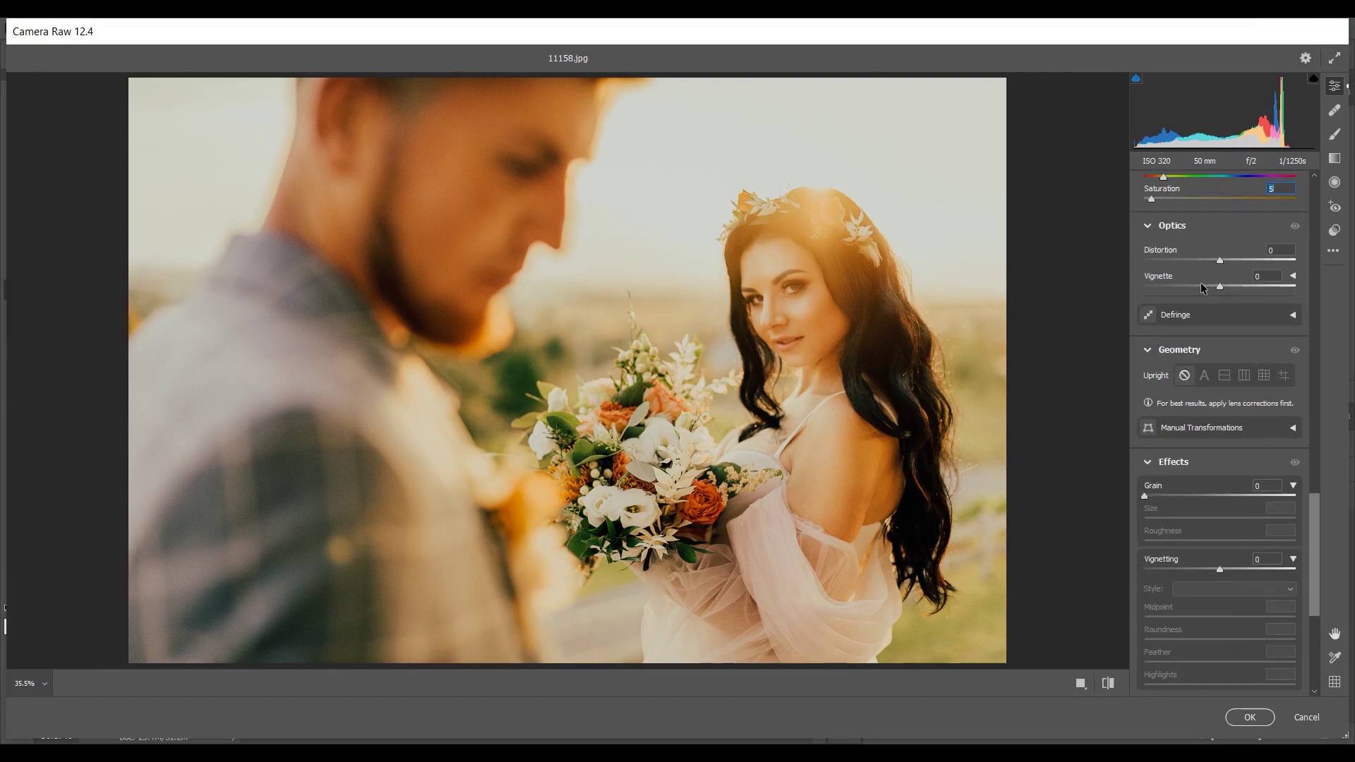
pyautogui.moveTo(1213, 288); pyautogui.dragTo(1249, 291)
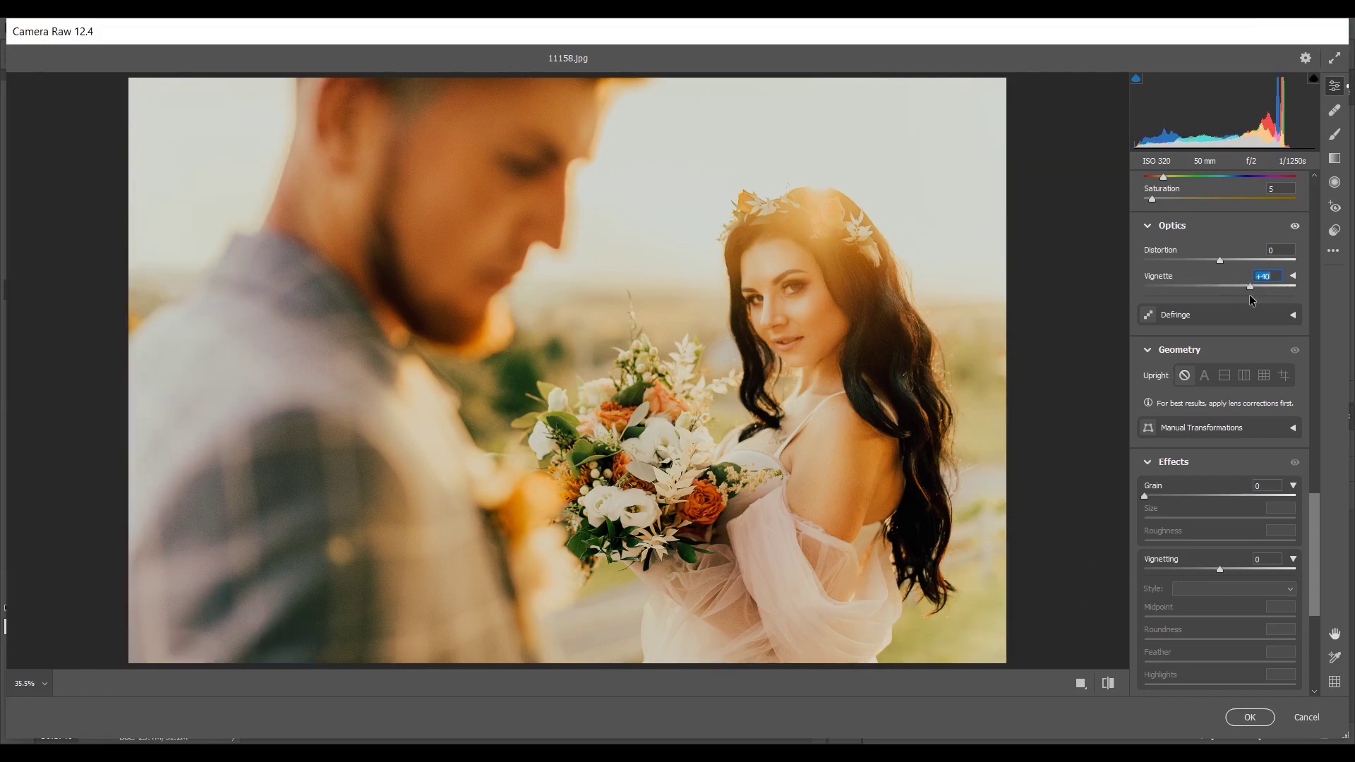
# Step: Add grain at 5 and effects vignetting at -10 with its highlights value at 100
pyautogui.scroll(-3, 1235, 328)
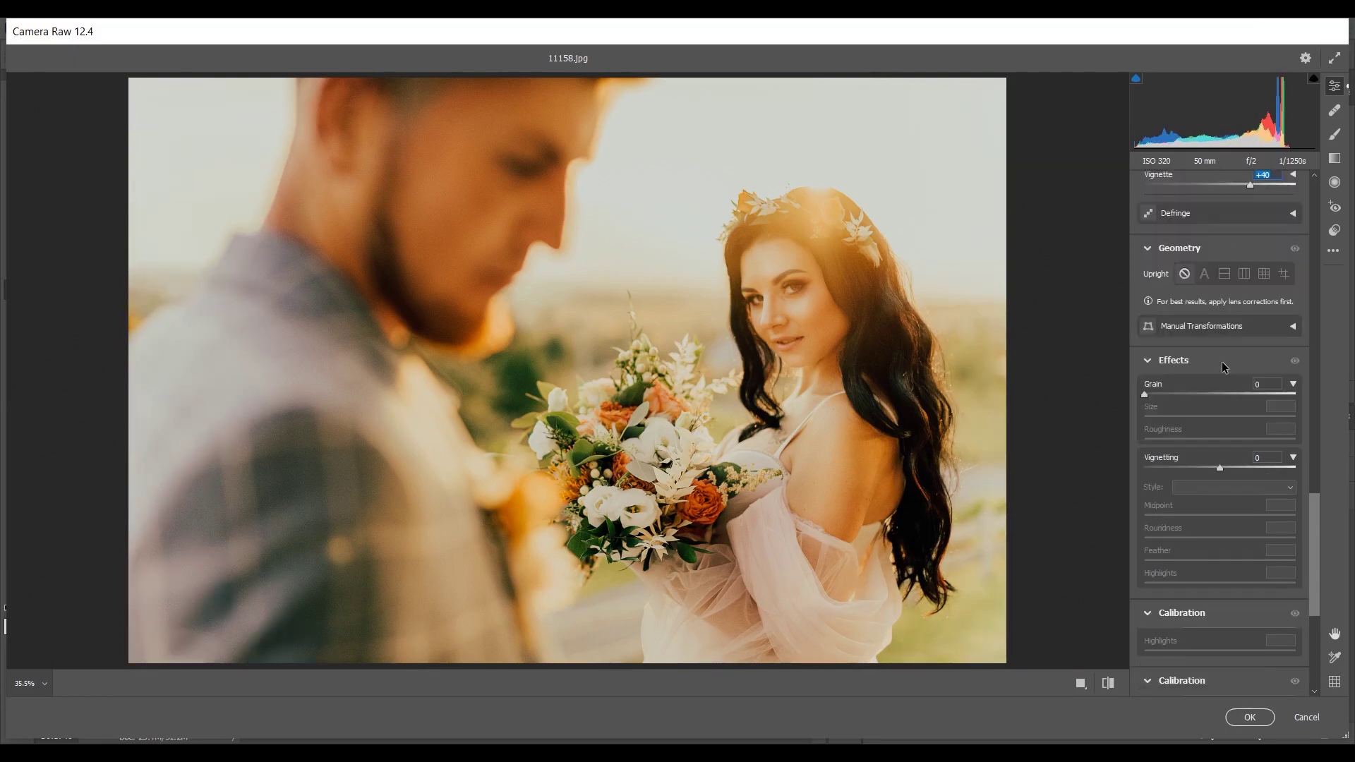
pyautogui.click(1150, 394)
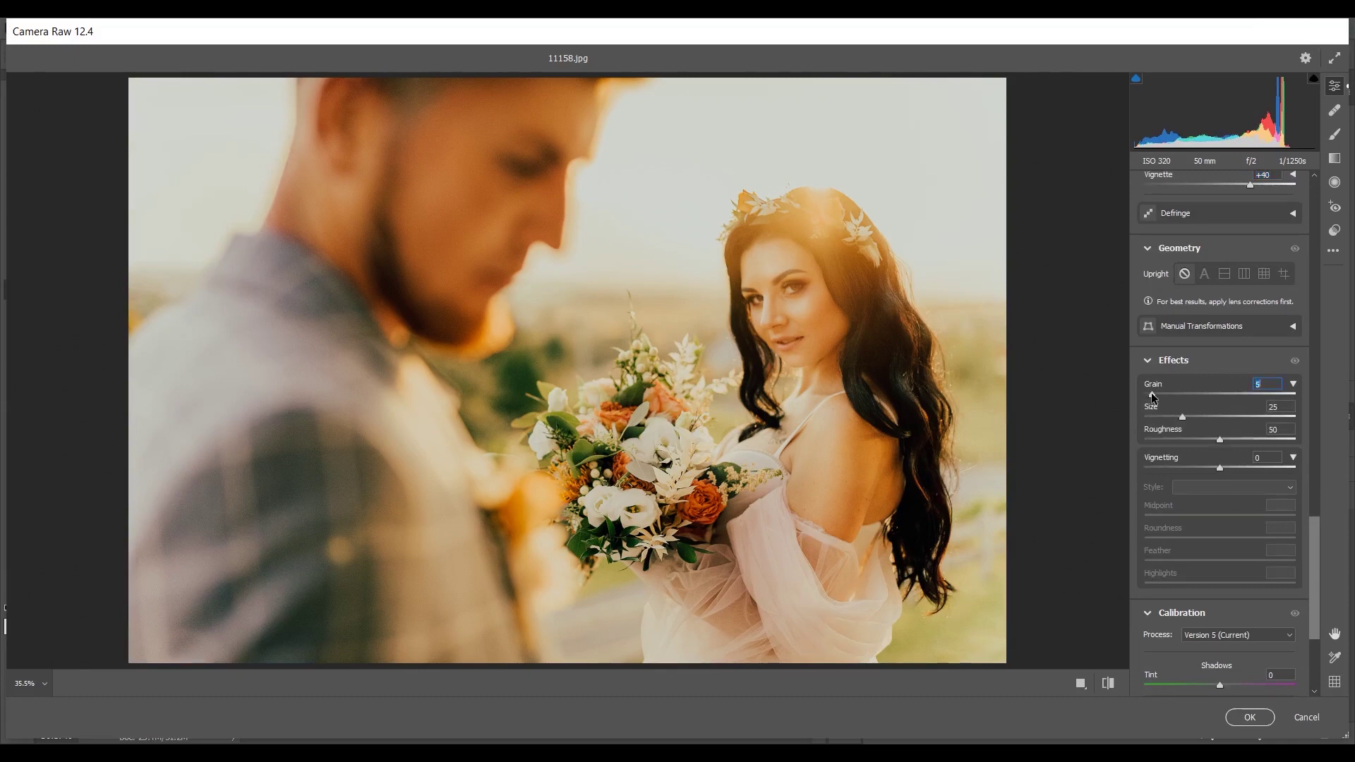
pyautogui.scroll(-4, 1251, 394)
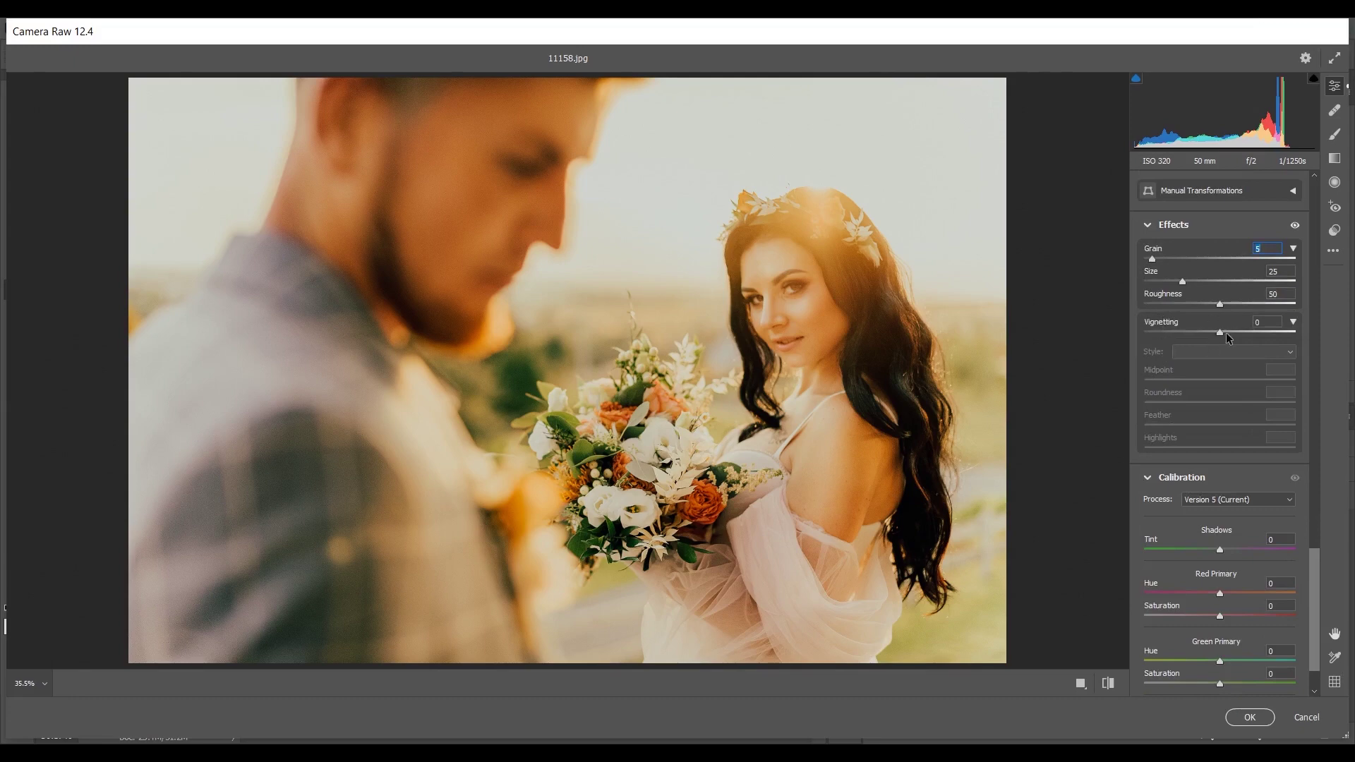
pyautogui.moveTo(1219, 331); pyautogui.dragTo(1209, 332)
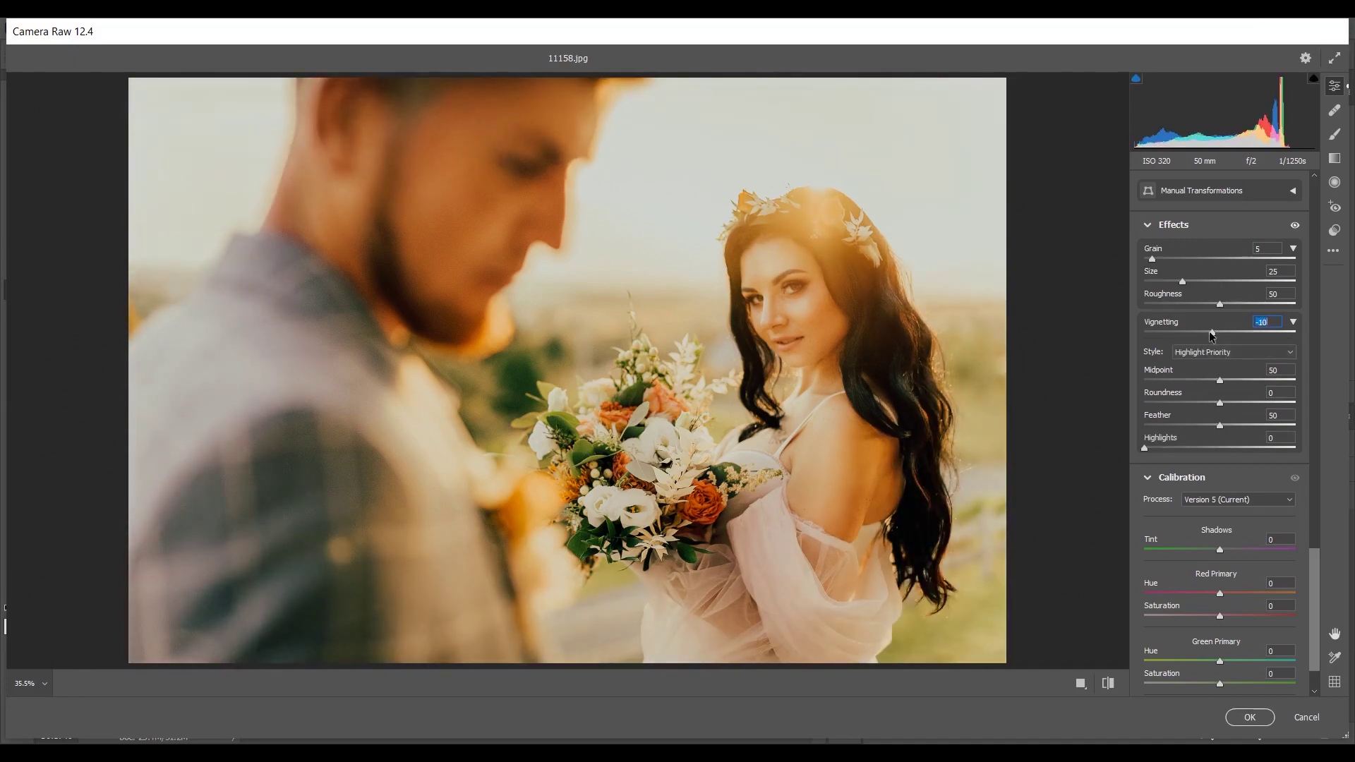
pyautogui.moveTo(1144, 448); pyautogui.dragTo(1346, 459)
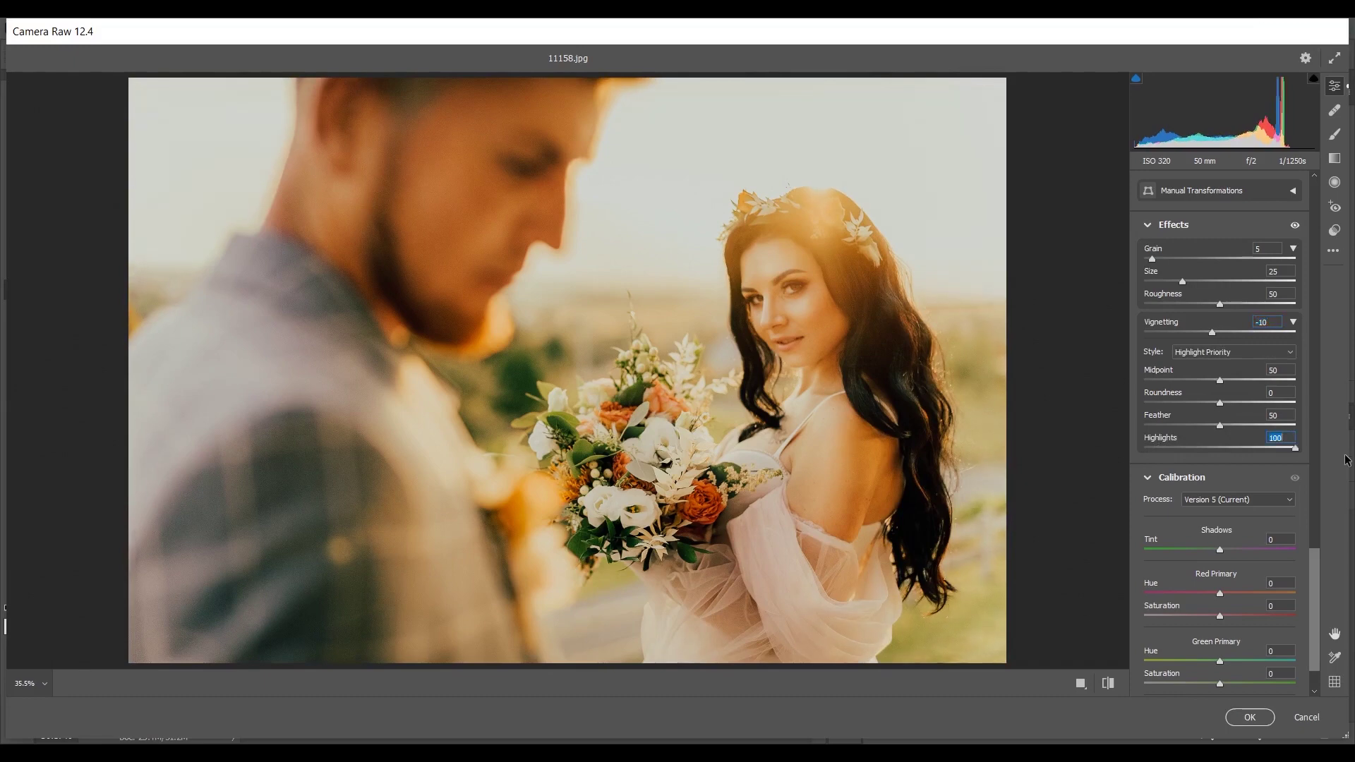
# Step: Calibrate the red primary to hue +30 and saturation -10, and the green primary to hue +50
pyautogui.scroll(-1, 1251, 440)
pyautogui.scroll(-1, 1250, 440)
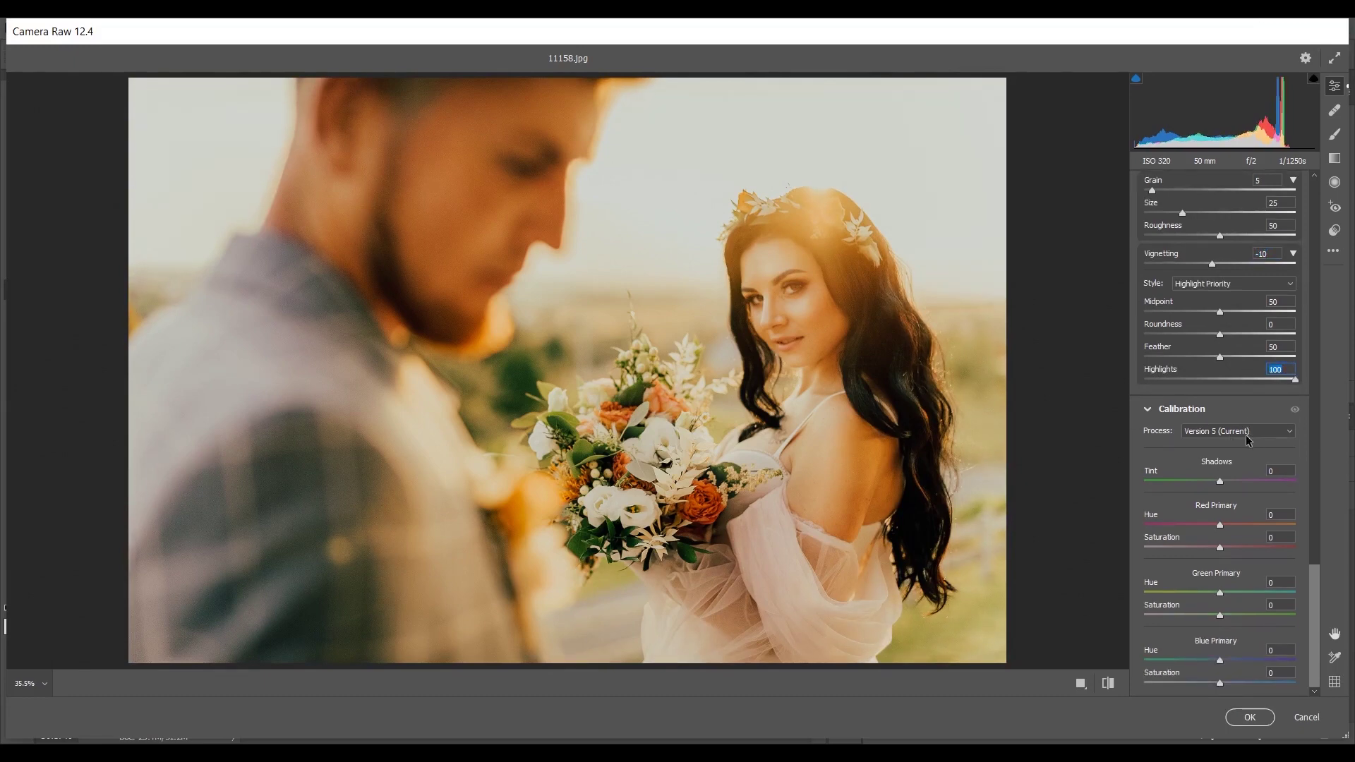
pyautogui.click(1222, 525)
pyautogui.moveTo(1223, 526); pyautogui.dragTo(1246, 523)
pyautogui.moveTo(1219, 547); pyautogui.dragTo(1219, 545)
pyautogui.moveTo(1220, 591); pyautogui.dragTo(1223, 592)
pyautogui.moveTo(1261, 593); pyautogui.dragTo(1257, 594)
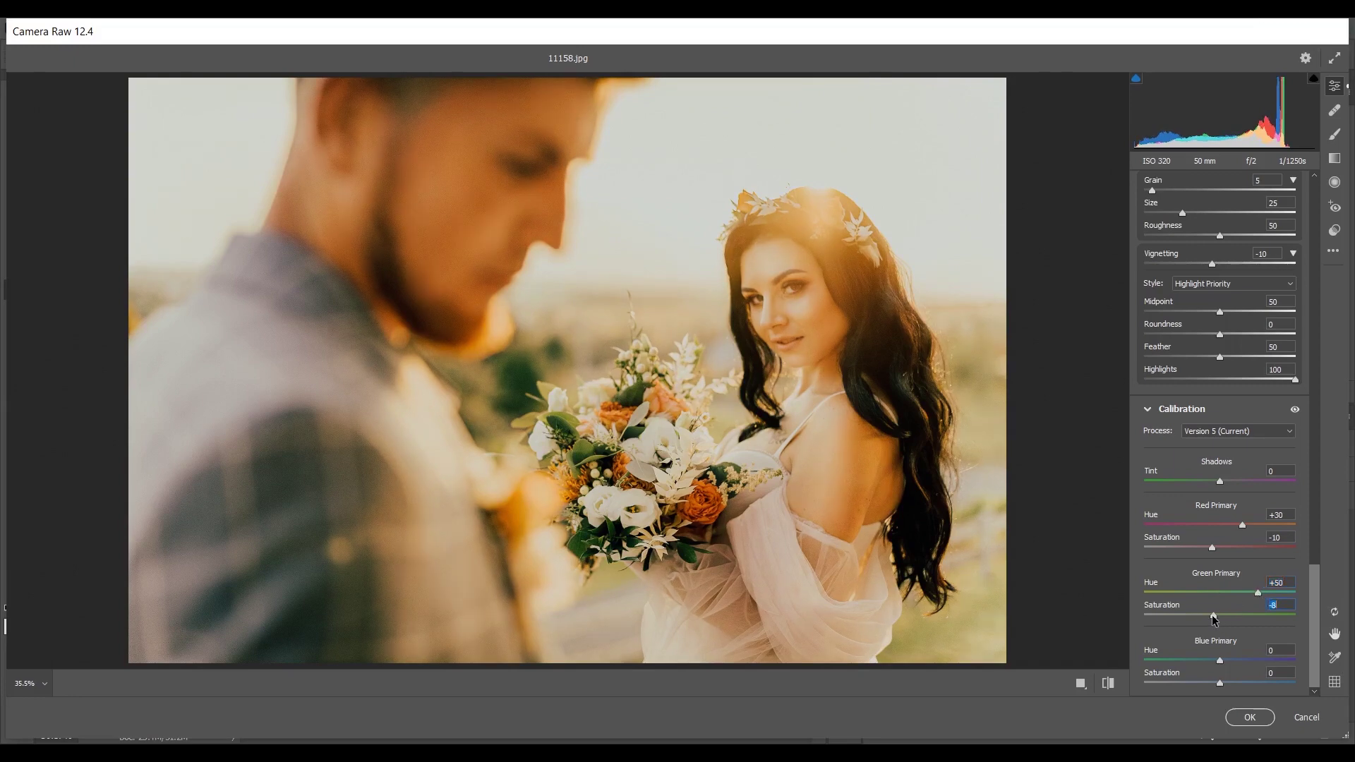
# Step: Lower the green primary saturation and the blue primary hue and saturation slightly in the calibration
pyautogui.moveTo(1212, 615); pyautogui.dragTo(1210, 615)
pyautogui.moveTo(1218, 660); pyautogui.dragTo(1209, 661)
pyautogui.moveTo(1218, 681); pyautogui.dragTo(1208, 683)
# Step: Set temperature to +38, exposure to -0.45, shadows to +8 and whites to -47, and apply the Camera Raw filter
pyautogui.scroll(20, 1248, 377)
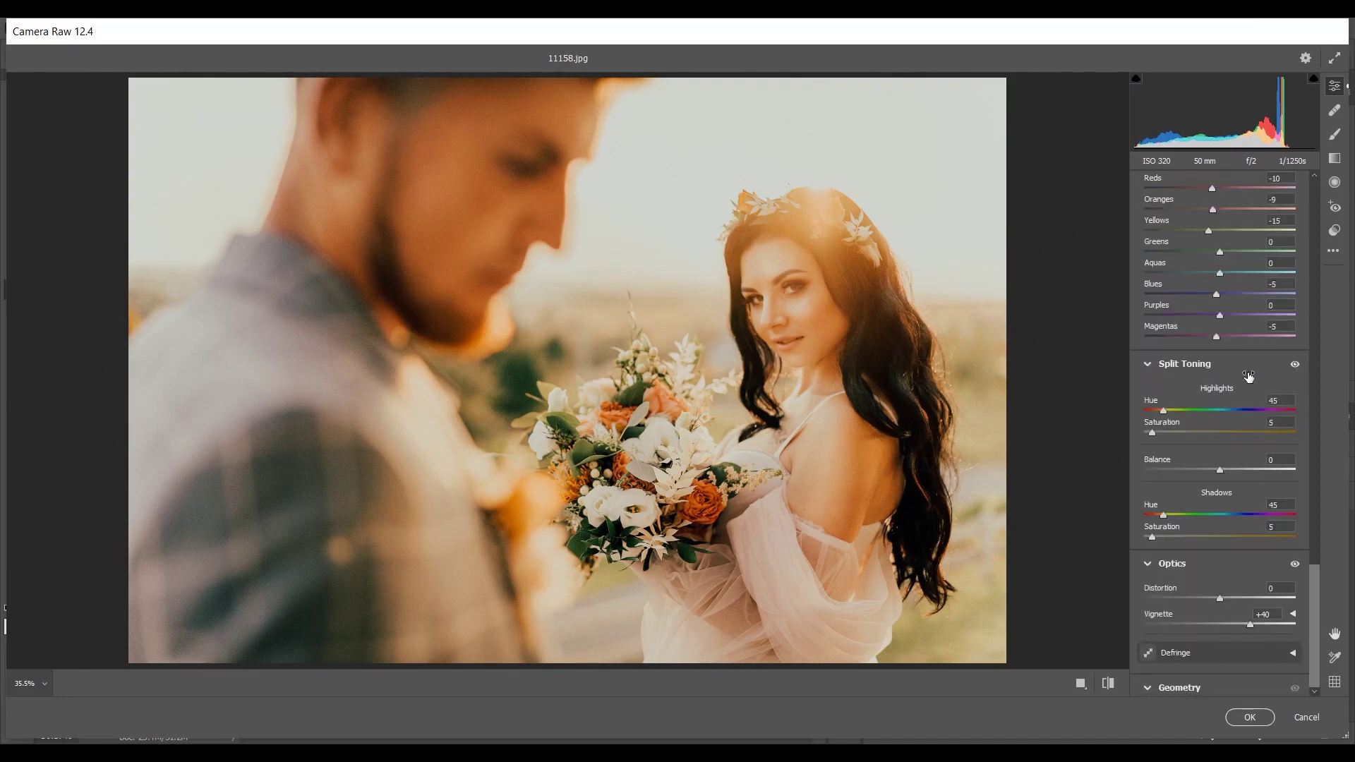
pyautogui.scroll(4, 1200, 361)
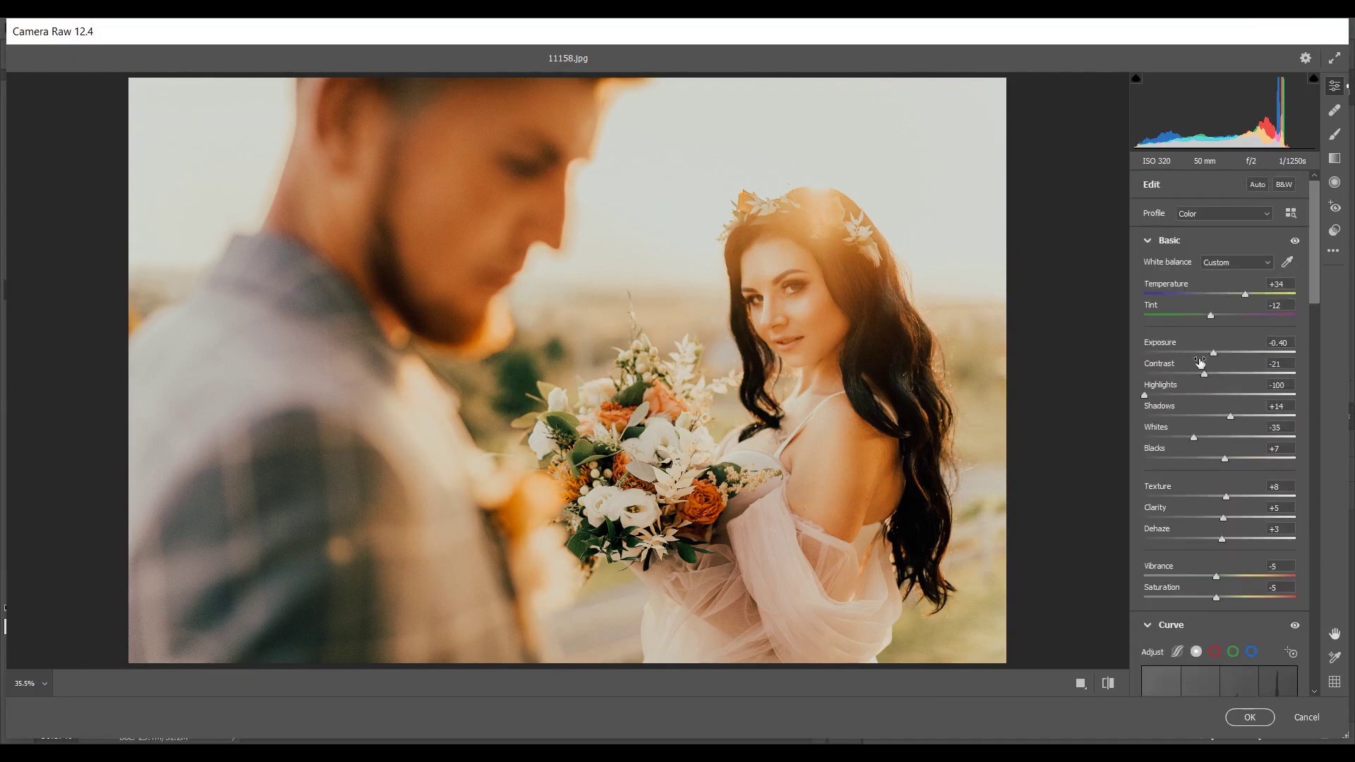
pyautogui.moveTo(1230, 420); pyautogui.dragTo(1227, 418)
pyautogui.click(1271, 341)
pyautogui.press('Down')
pyautogui.moveTo(1191, 437); pyautogui.dragTo(1184, 437)
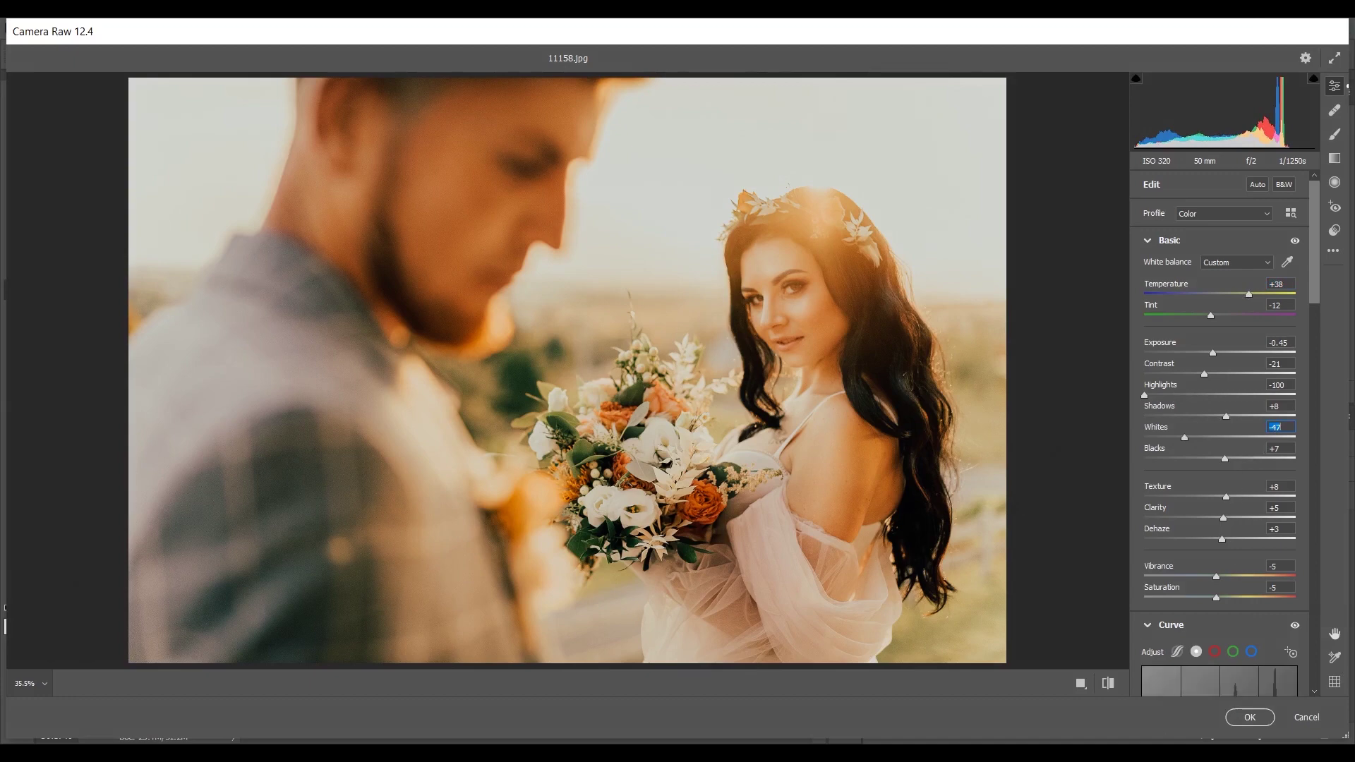
pyautogui.click(1249, 717)
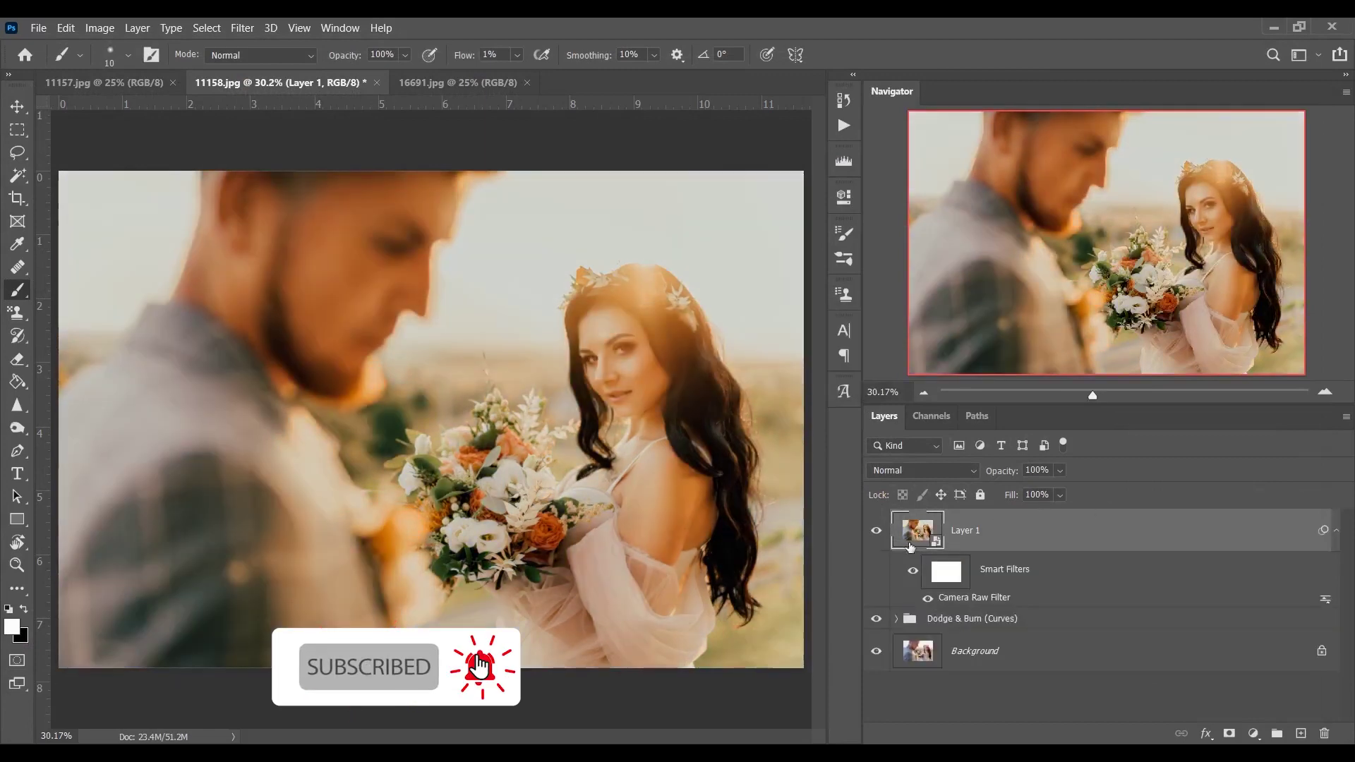
# Step: Toggle the visibility of Layer 1 to compare the photo before and after grading
pyautogui.click(874, 531)
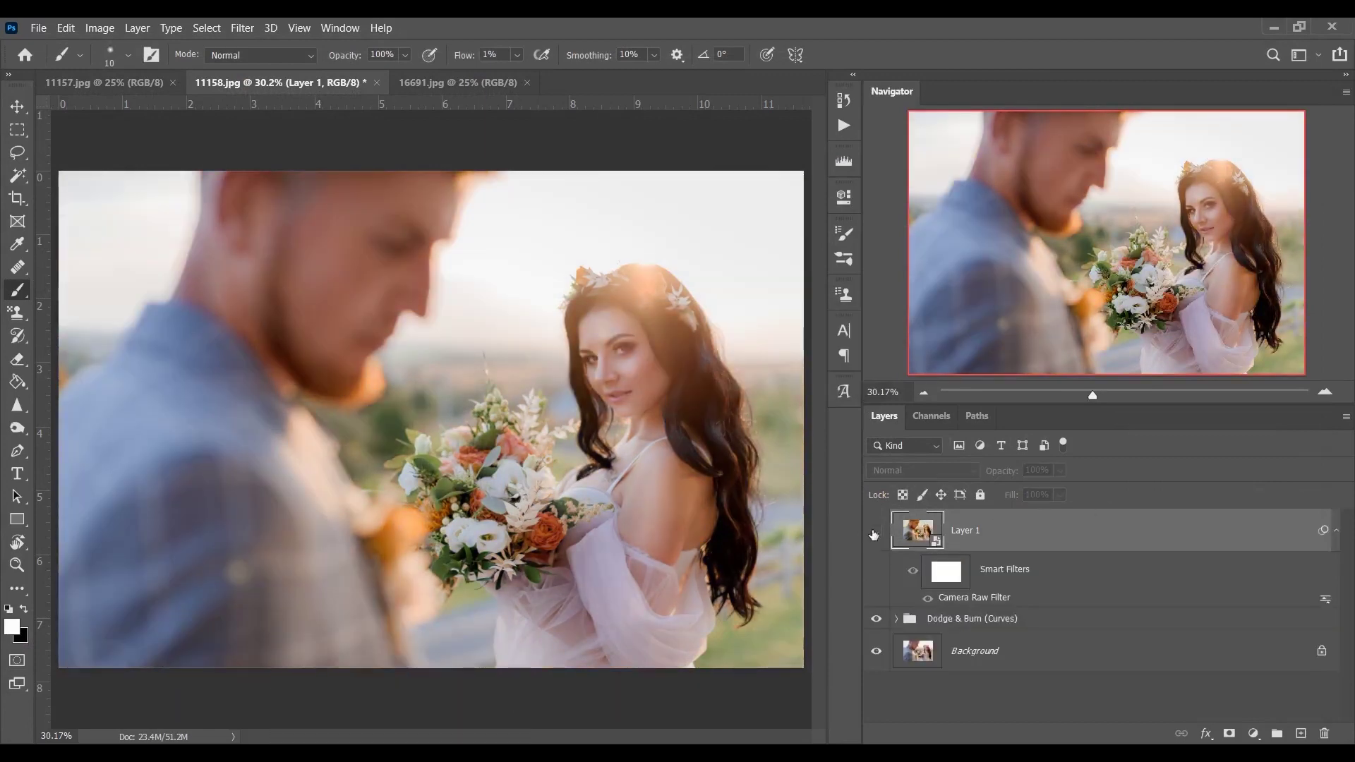
pyautogui.click(874, 532)
pyautogui.click(875, 531)
pyautogui.click(875, 531)
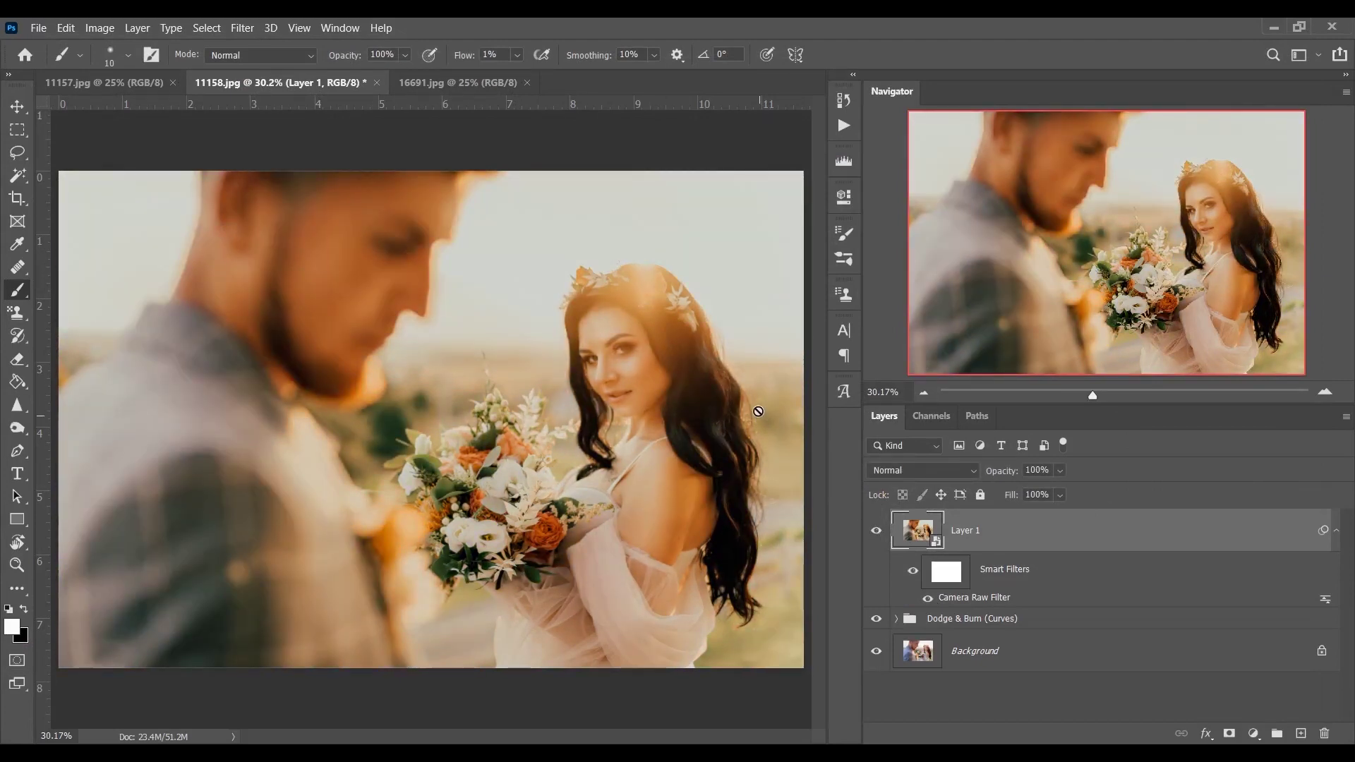
# Step: In 16691.jpg, duplicate the background layer and reapply the last Camera Raw filter to the copy
pyautogui.click(443, 88)
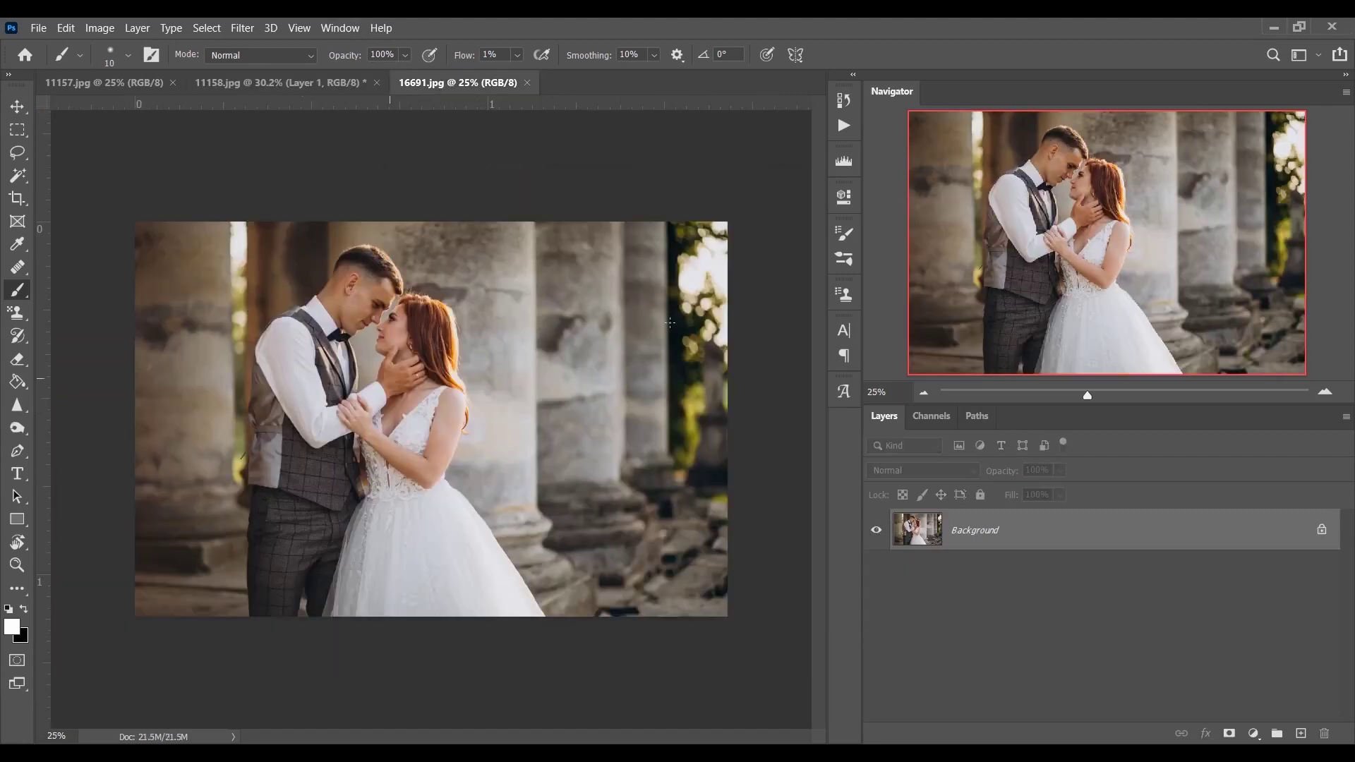
pyautogui.hotkey('ctrl', 'j')
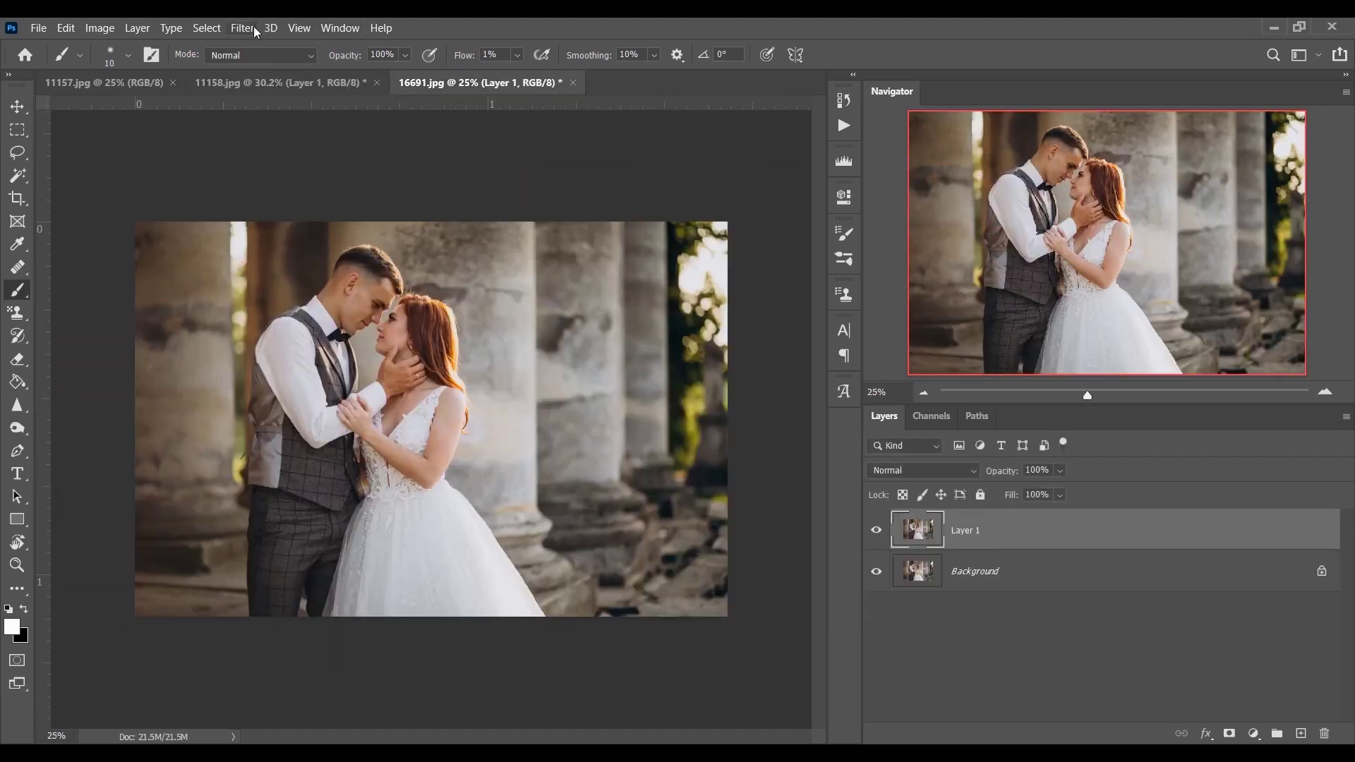
pyautogui.click(244, 28)
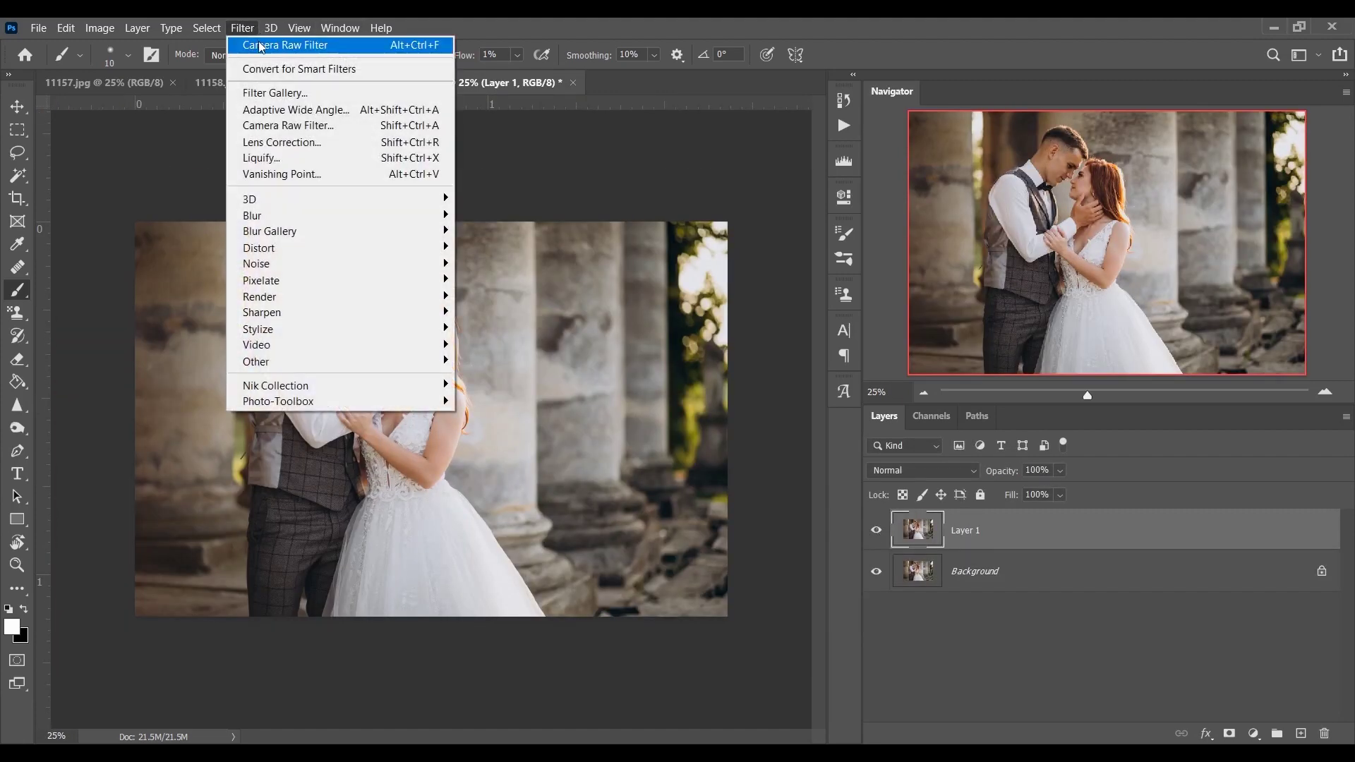
pyautogui.click(261, 46)
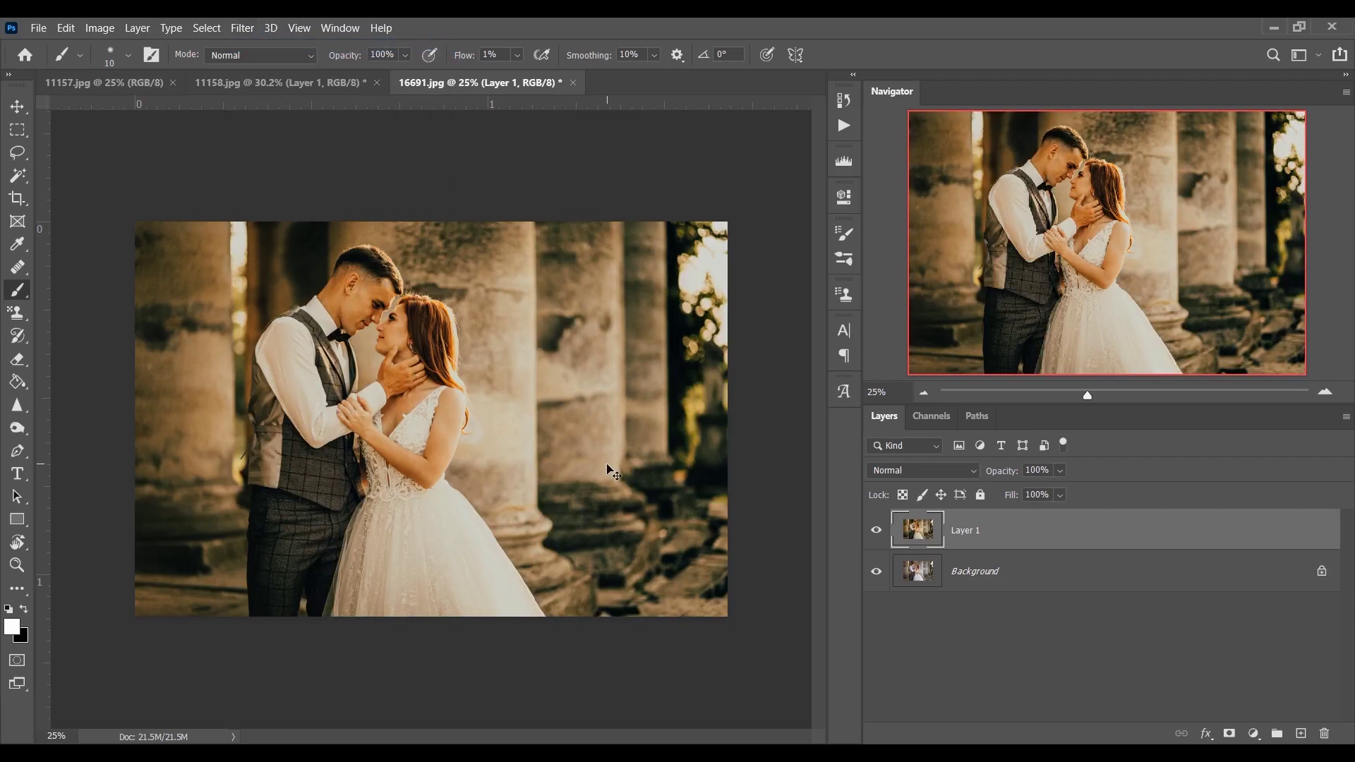
# Step: Compare the columns wedding photo before and after grading by hiding and showing the filtered layer
pyautogui.hotkey('ctrl', '+')
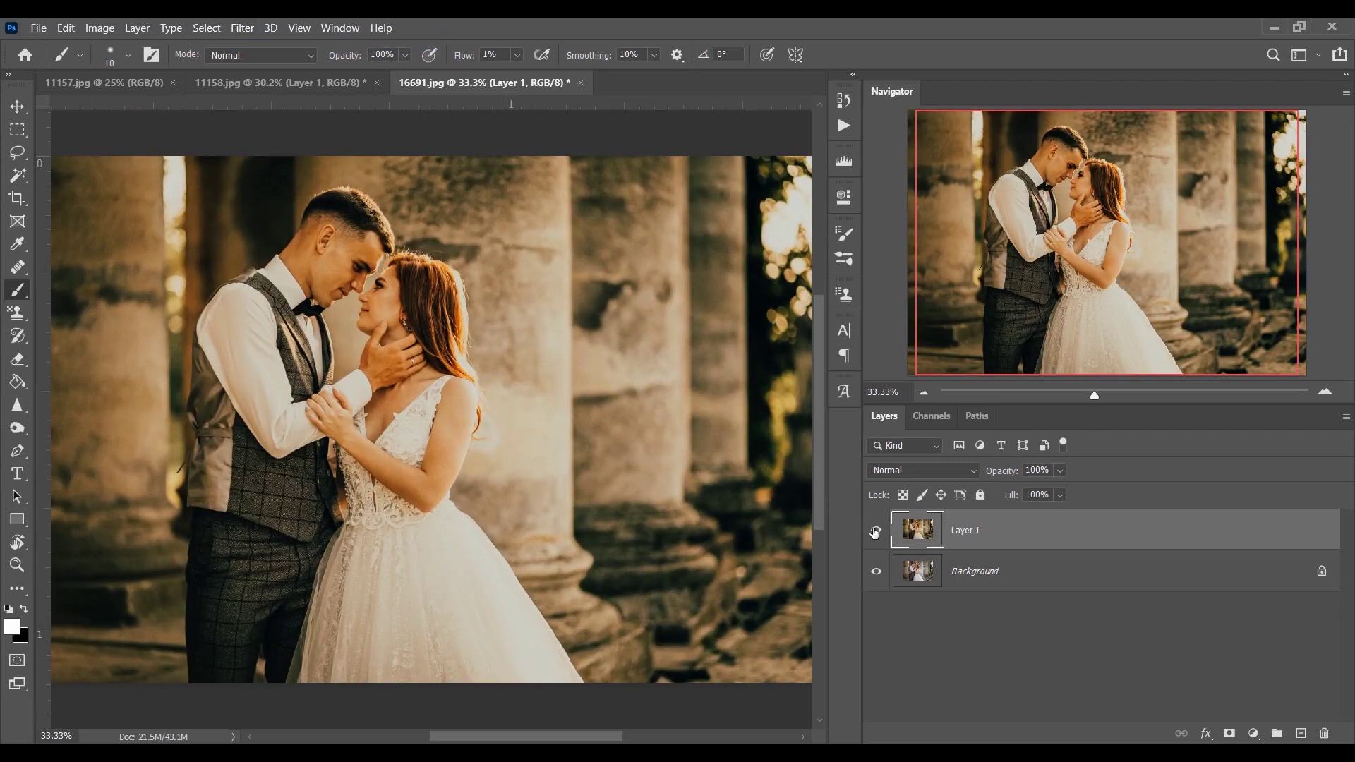
pyautogui.click(875, 530)
pyautogui.click(874, 532)
pyautogui.click(875, 532)
pyautogui.click(875, 532)
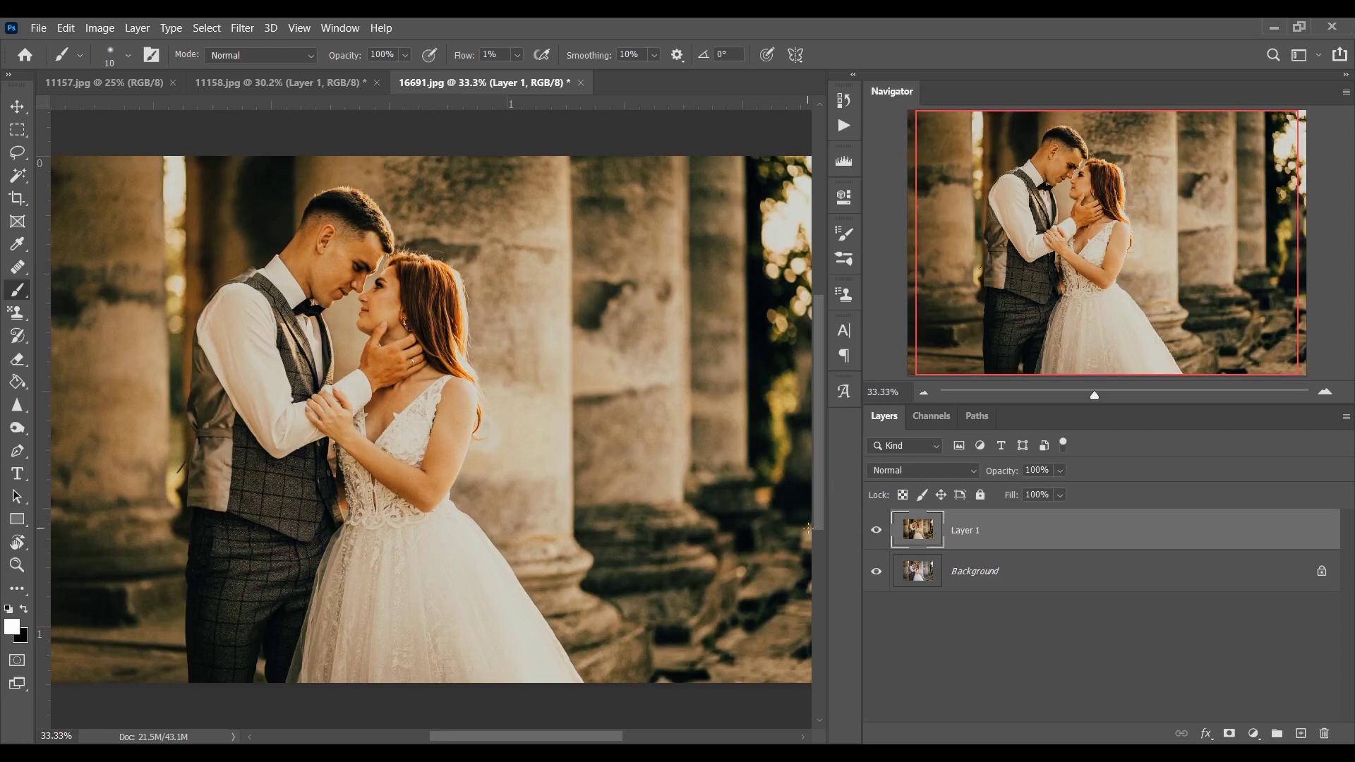